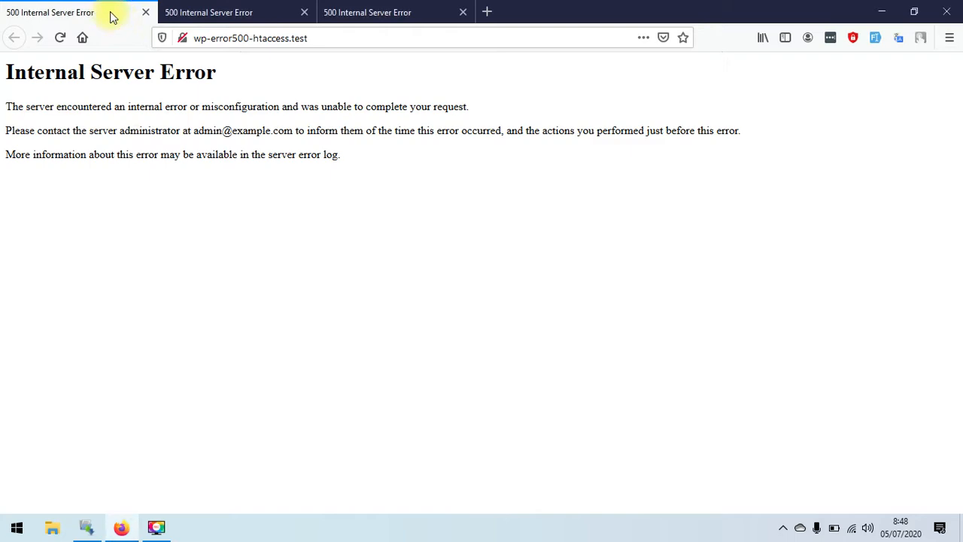
- Cycle through the plugin, theme and htaccess site tabs, confirming each shows a 500 error
click(205, 14)
click(373, 15)
click(249, 15)
click(118, 18)
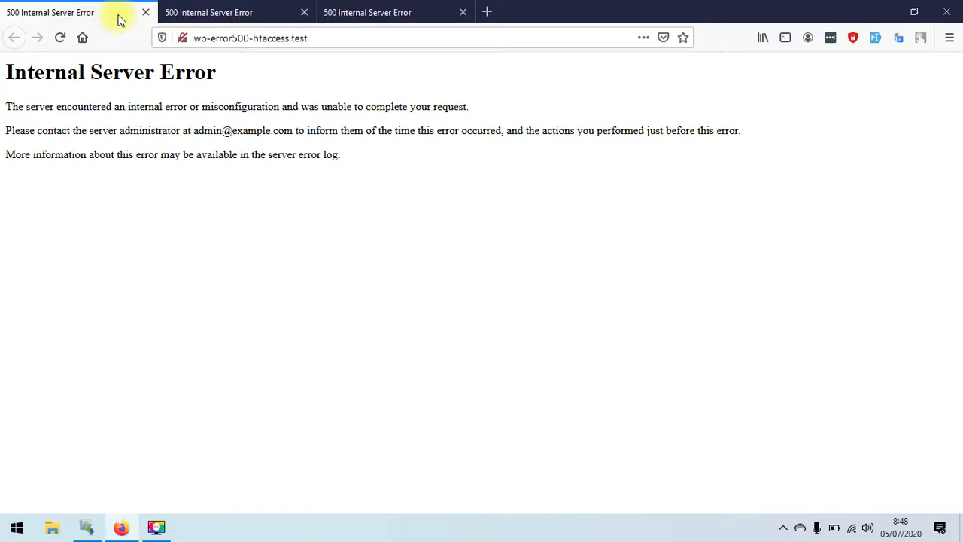
click(226, 16)
click(366, 17)
click(247, 14)
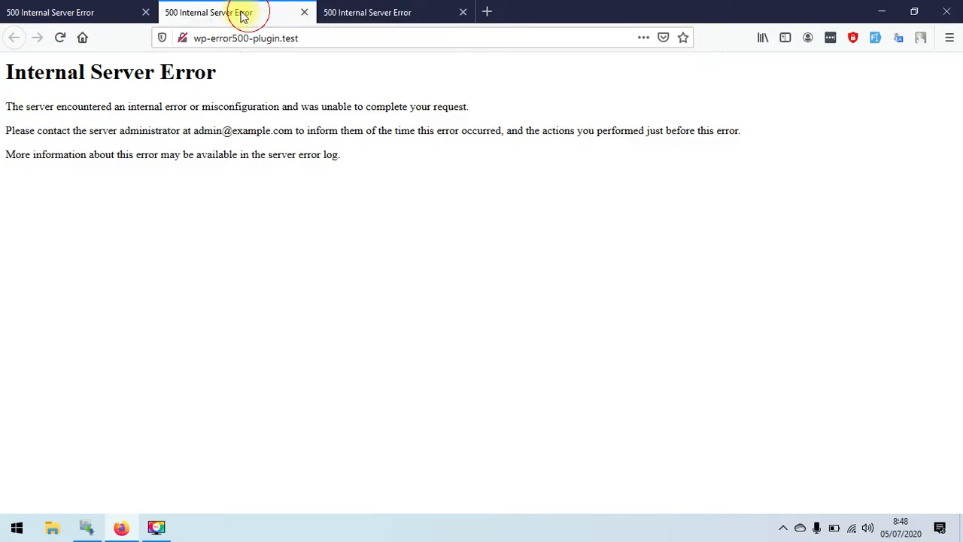
click(92, 17)
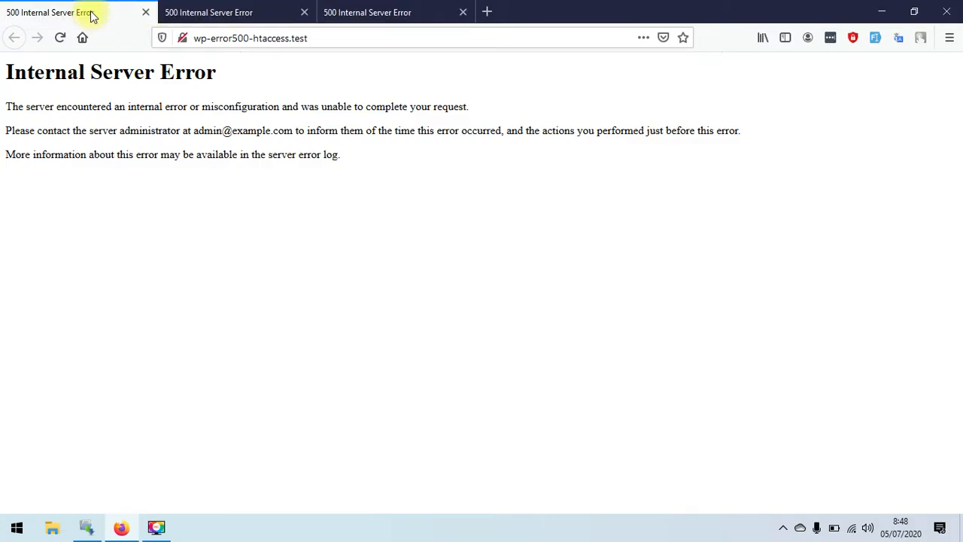
- Recheck the tabs, reload wp-error500-htaccess.test to confirm the 500 error persists, then minimise Firefox
click(215, 15)
click(351, 13)
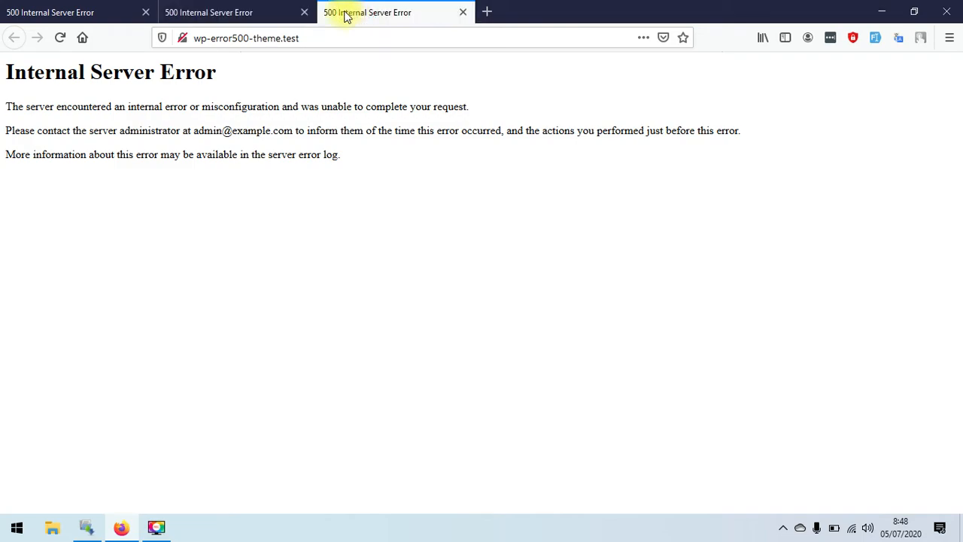
click(235, 21)
click(87, 18)
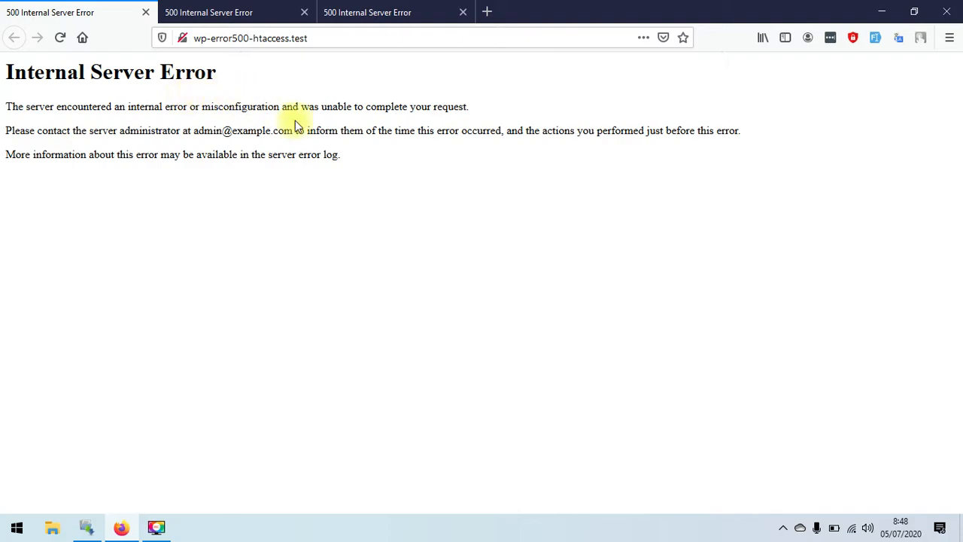
click(61, 45)
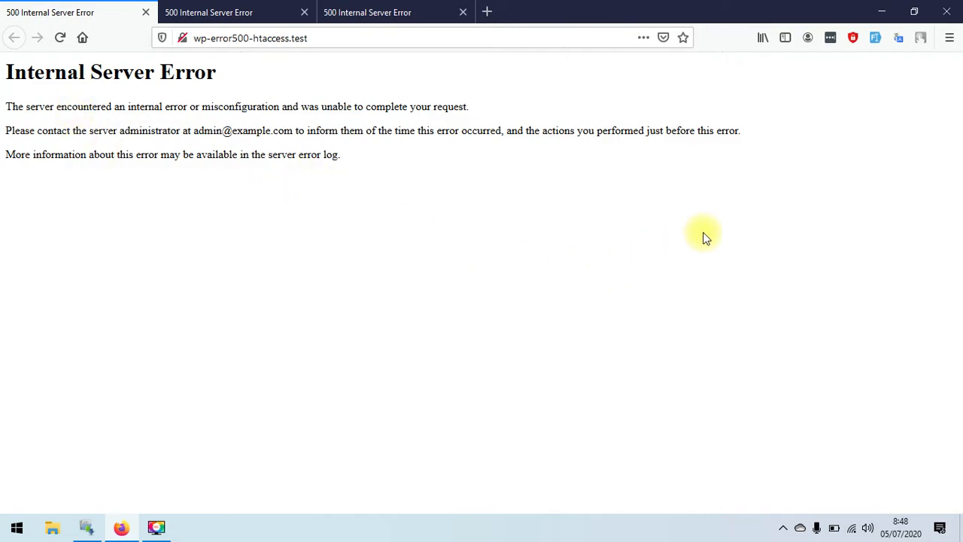
click(960, 527)
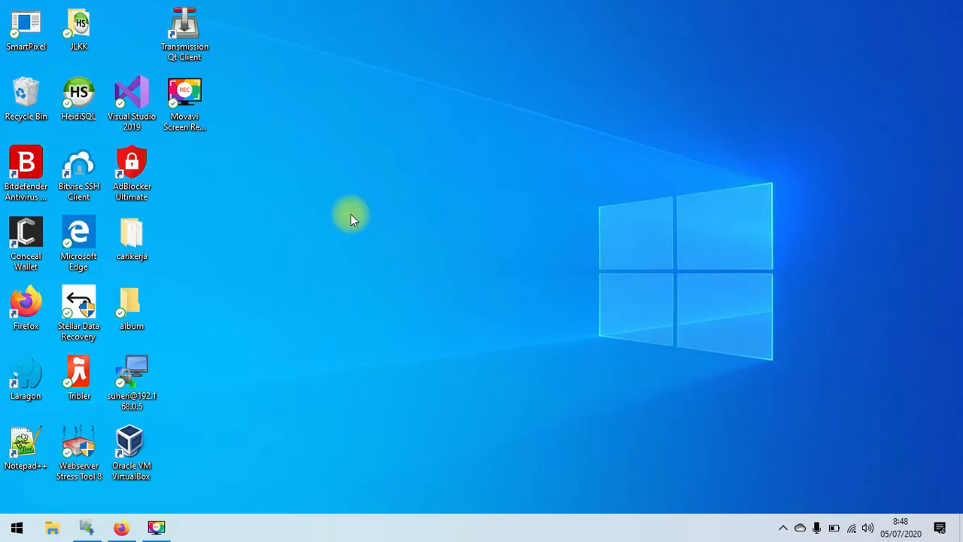
- Connect with the saved session, open the wp-error500-htaccess folder from the root, and select .htaccess
double_click(133, 372)
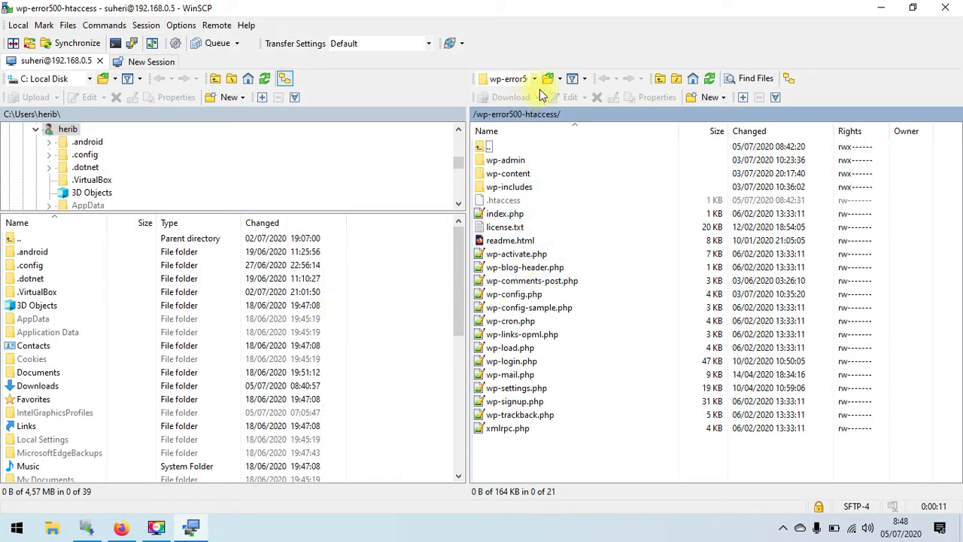
click(659, 79)
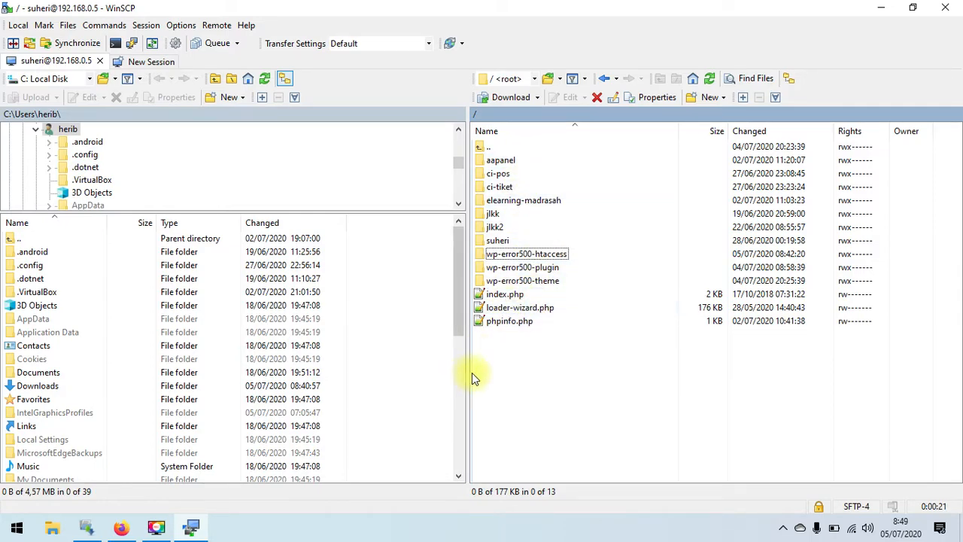
click(122, 526)
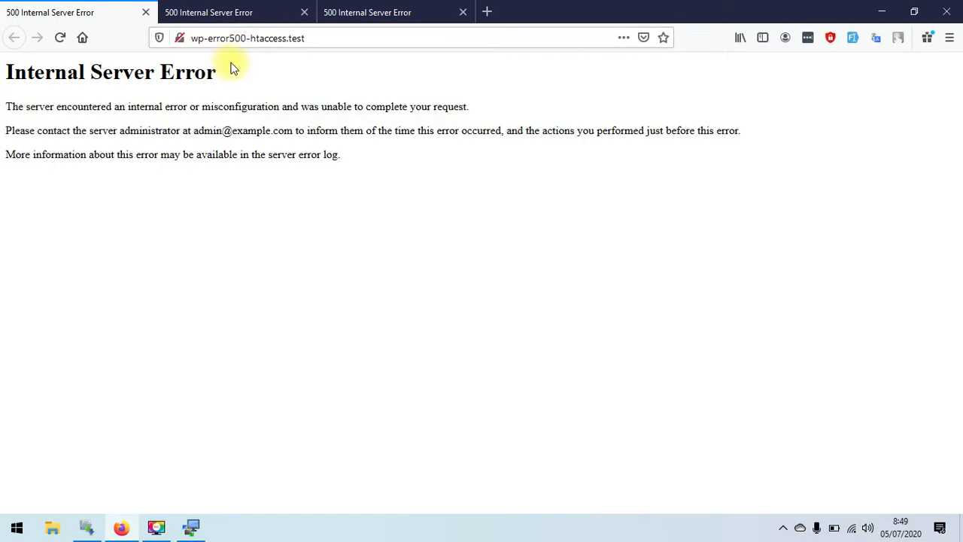
click(190, 526)
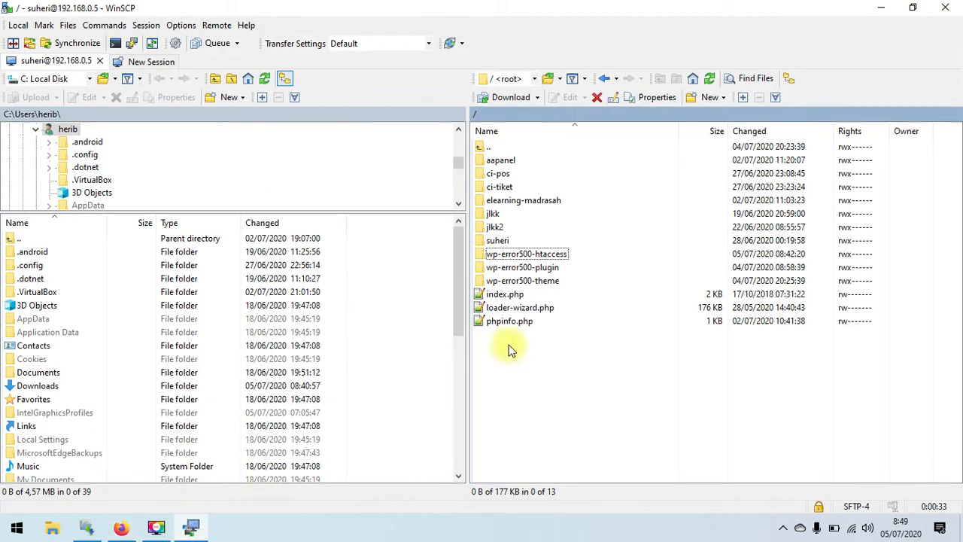
double_click(543, 254)
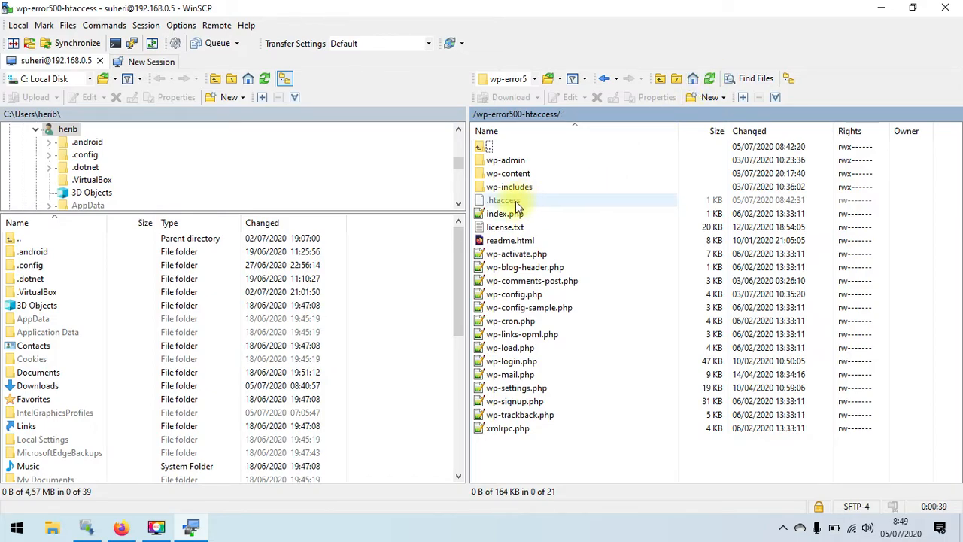
click(519, 203)
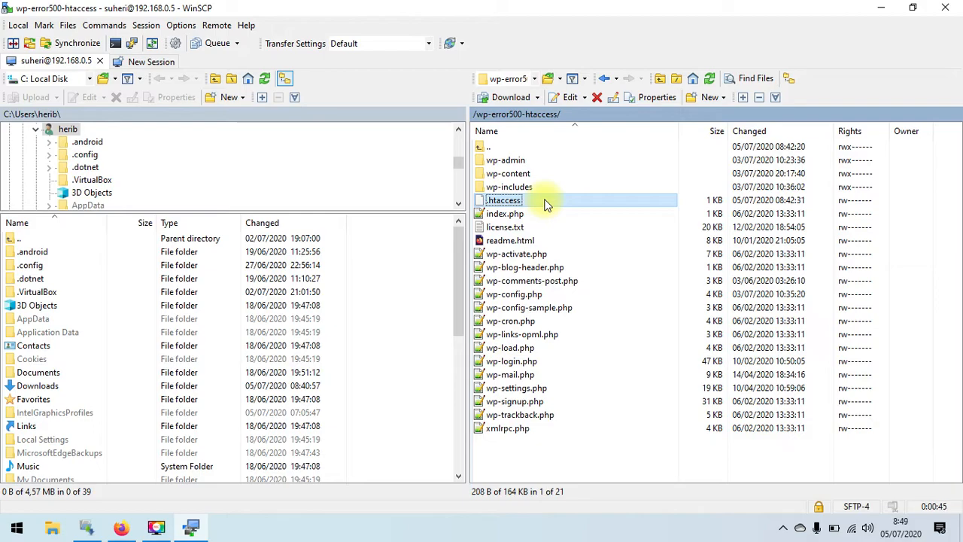
- Rename the remote .htaccess file to .htaccess-lama
right_click(546, 205)
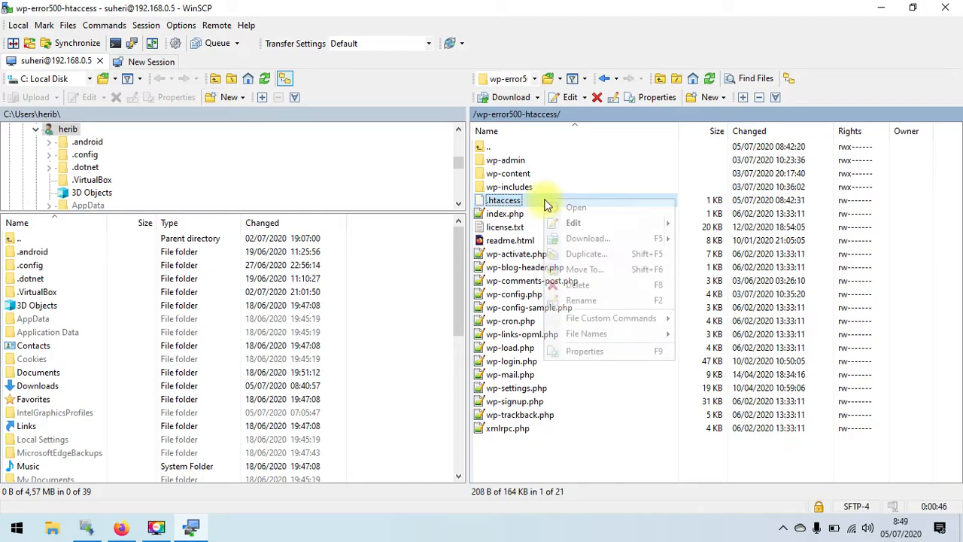
click(595, 302)
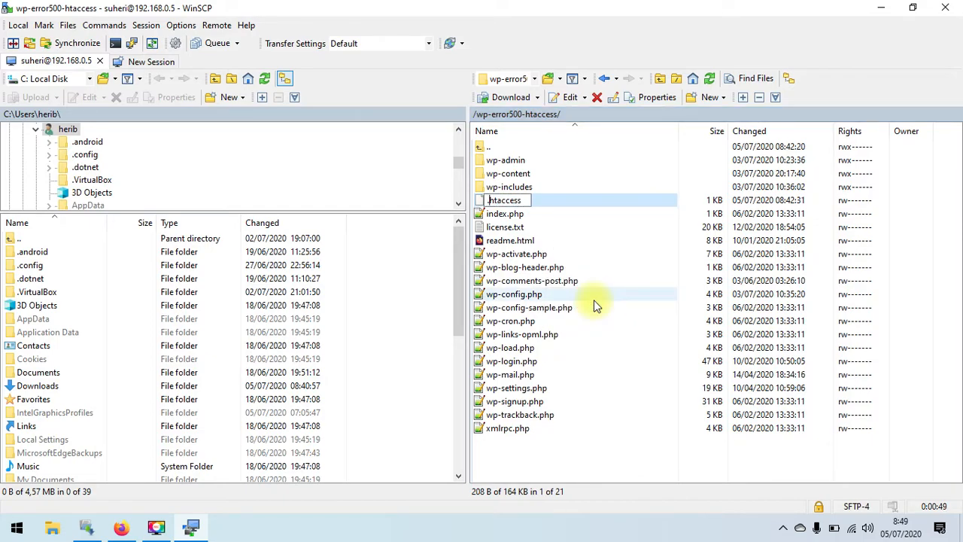
text(-lama)
key(Return)
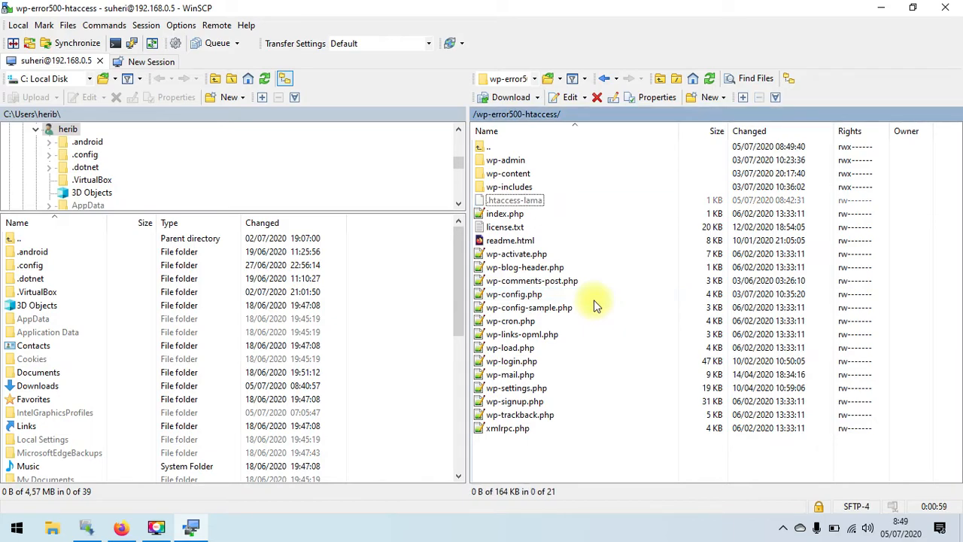
click(118, 528)
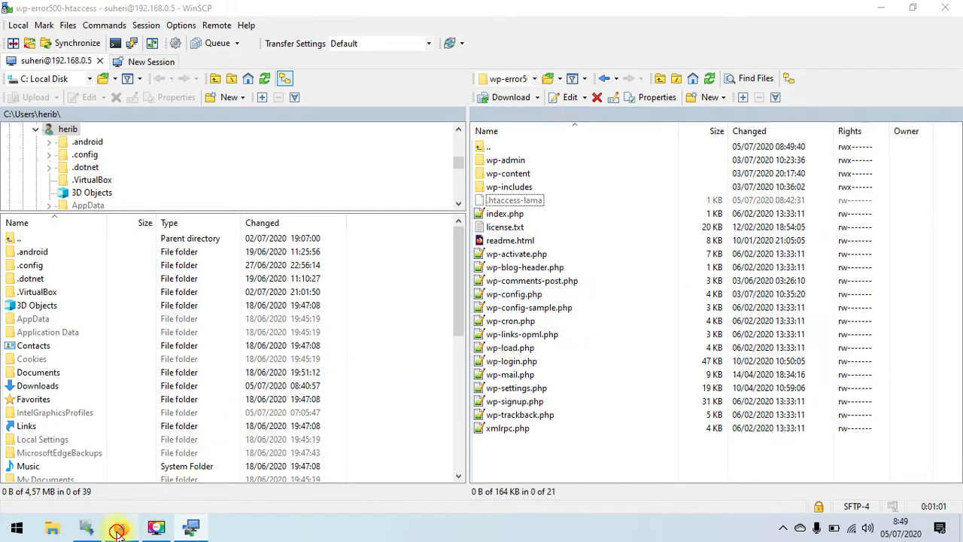
- Reload wp-error500-htaccess.test so the homepage loads, then open Hello world!, which gives 404 Not Found
click(59, 42)
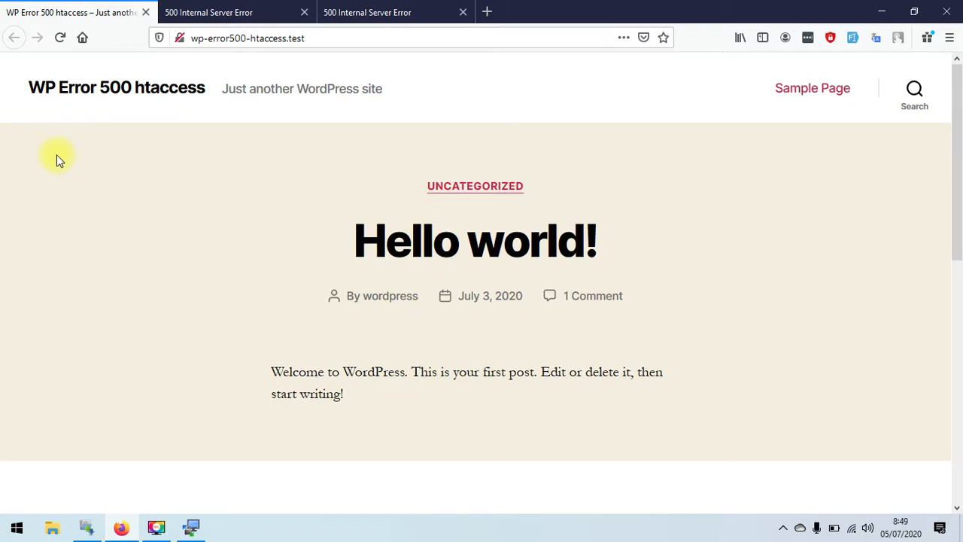
mouse_move(956, 133)
mouse_down()
mouse_move(952, 394)
mouse_move(960, 115)
mouse_up()
mouse_move(960, 114)
mouse_down()
mouse_move(960, 414)
mouse_move(960, 127)
mouse_up()
click(524, 251)
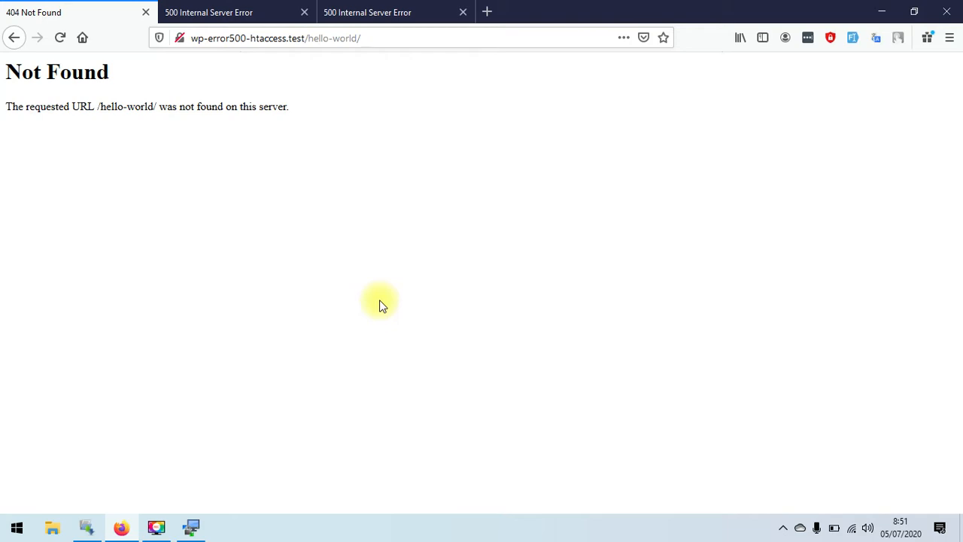
- Go back from the 404 page to the wp-error500-htaccess.test homepage and scroll to the sidebar widgets
click(122, 525)
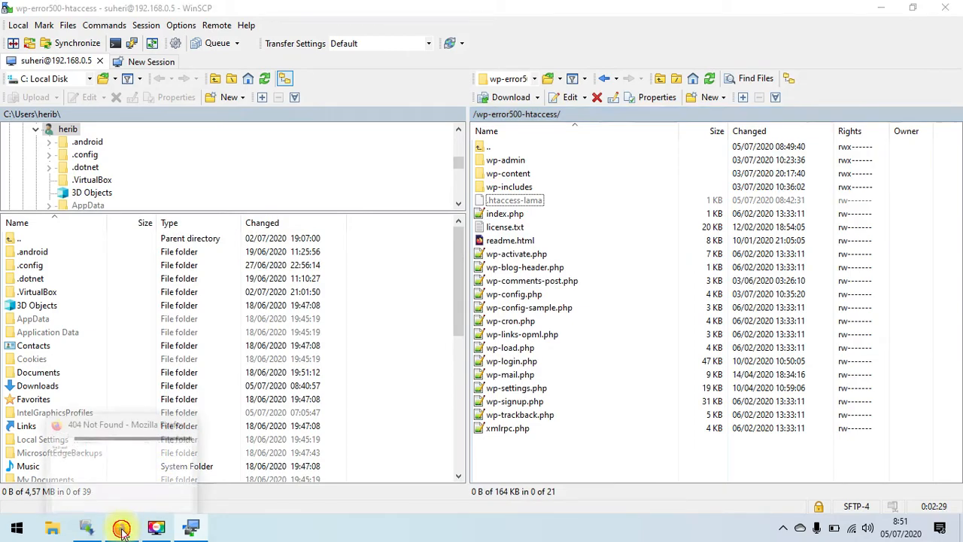
click(122, 525)
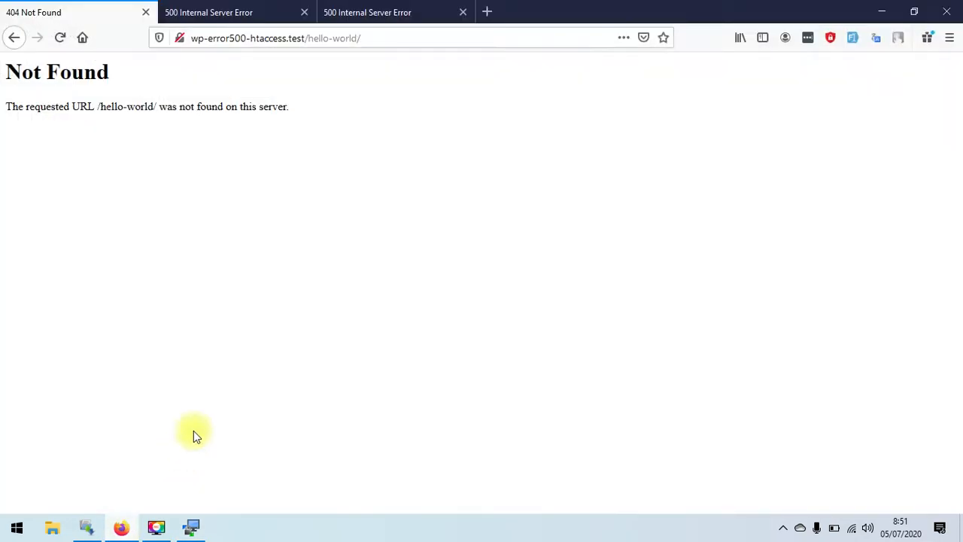
click(12, 38)
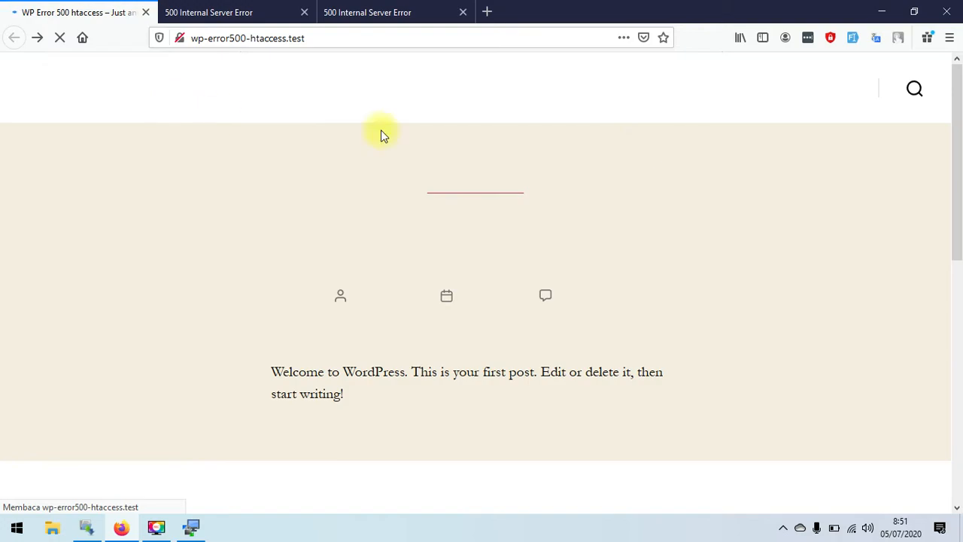
drag(960, 98, 959, 297)
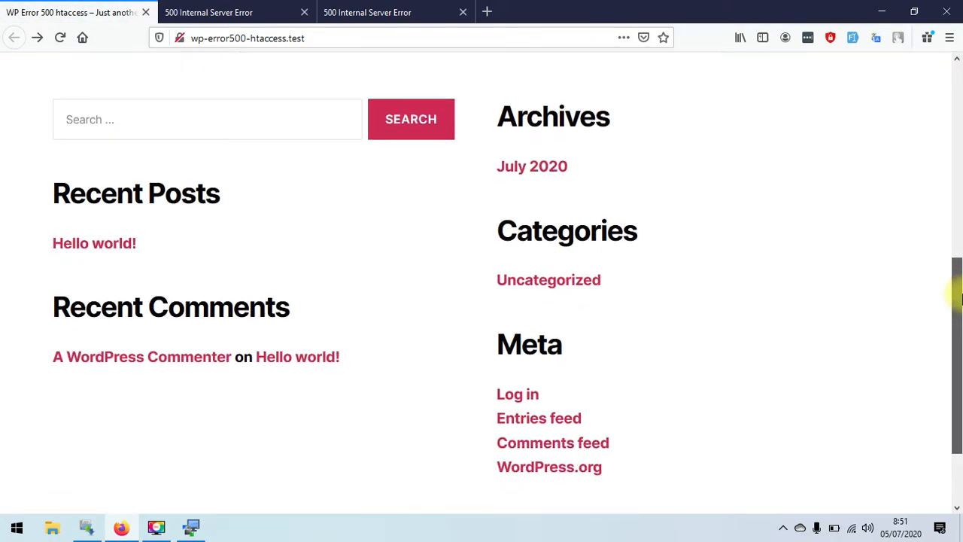
drag(959, 297, 959, 84)
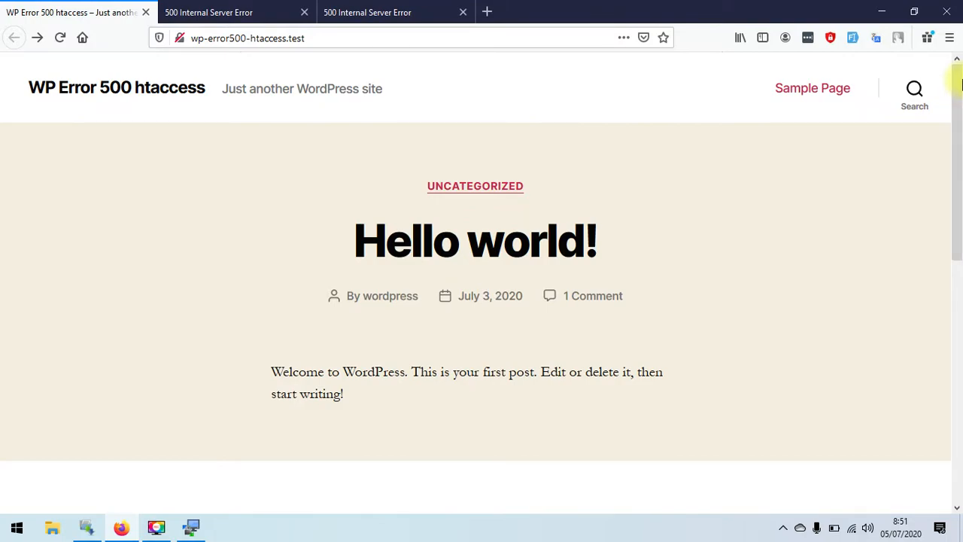
drag(959, 84, 952, 312)
- Log in via the Meta link on wp-login.php using the admin username and password
click(517, 335)
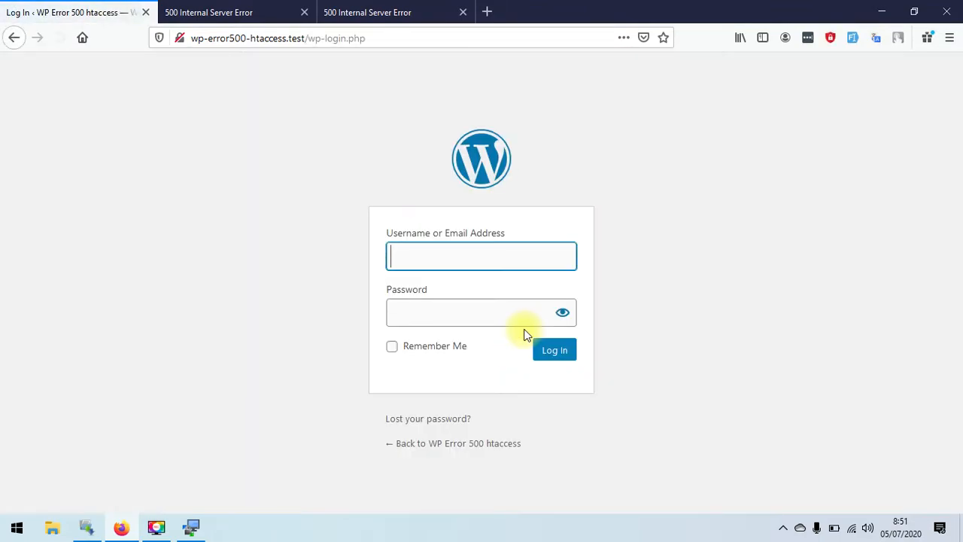
click(532, 257)
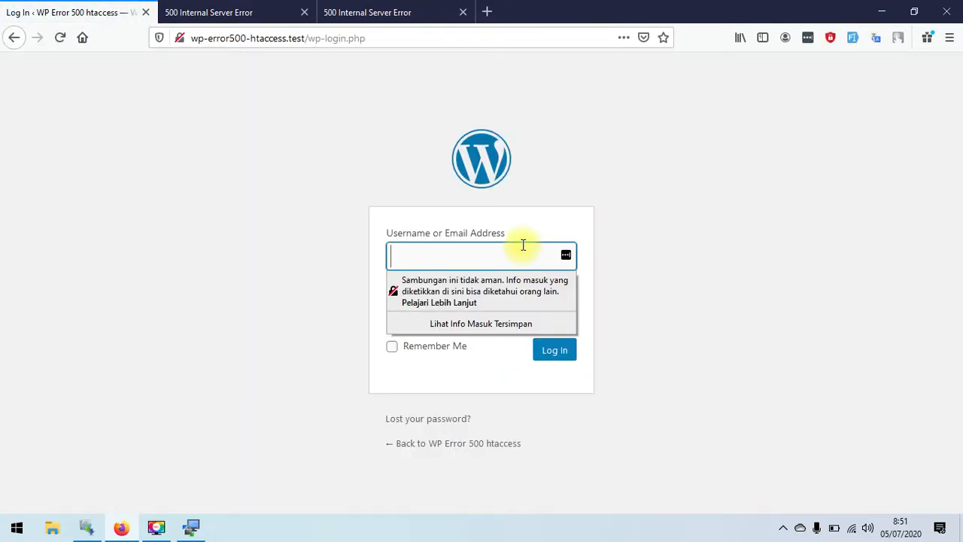
click(614, 261)
click(533, 258)
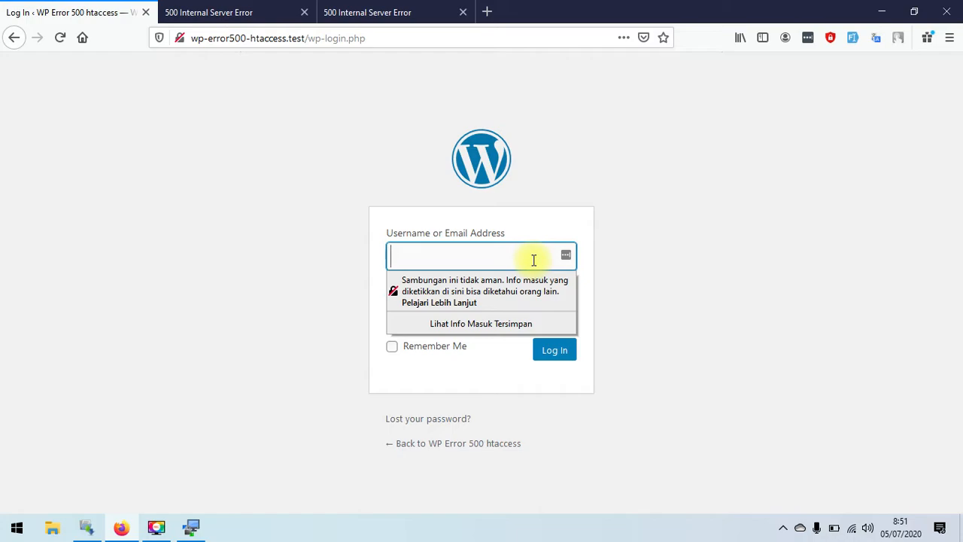
text(W)
text(oredp)
text(re)
key(BackSpace)
key(BackSpace)
key(BackSpace)
key(BackSpace)
key(BackSpace)
key(BackSpace)
text(rdpress)
key(Tab)
text(12345678)
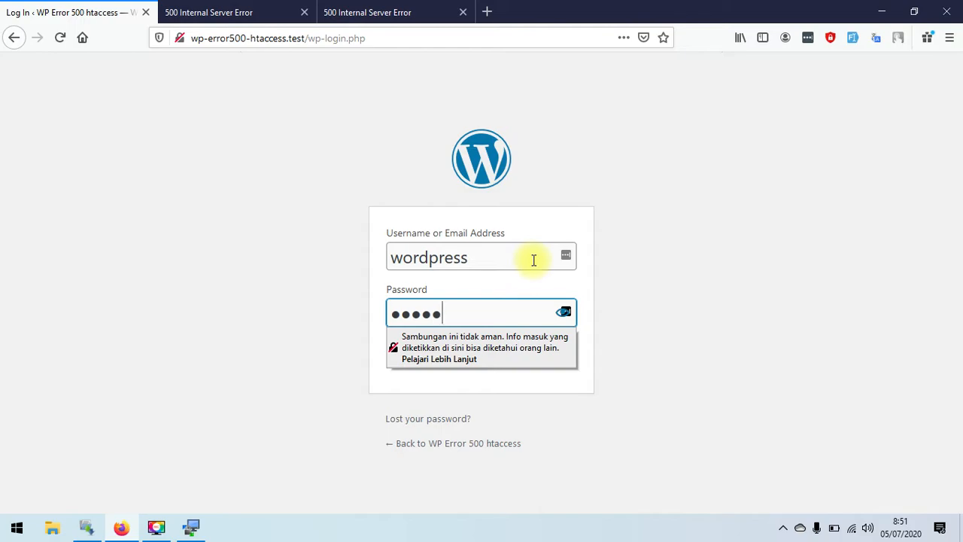
click(368, 310)
click(553, 352)
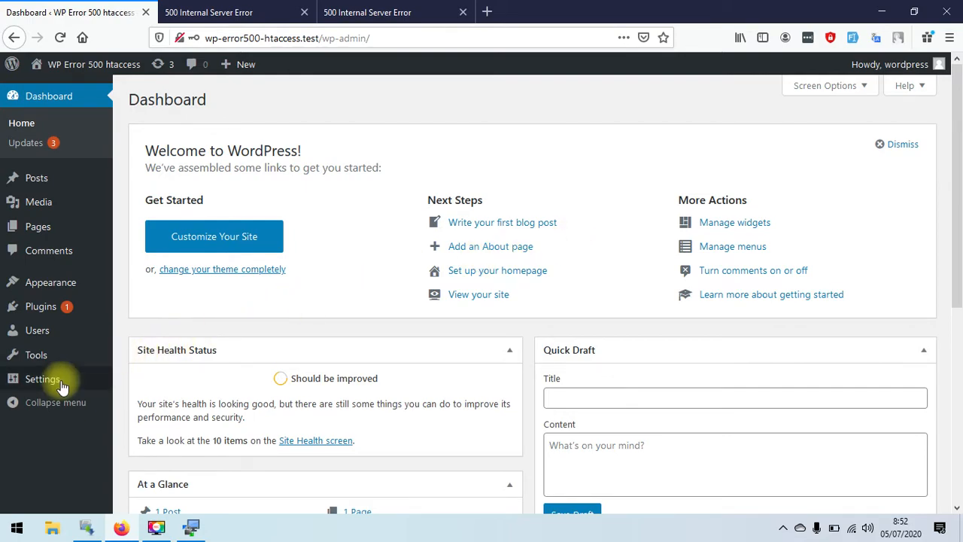
- Save Settings > Permalinks unchanged with the Post name (/%postname%/) structure
mouse_move(40, 389)
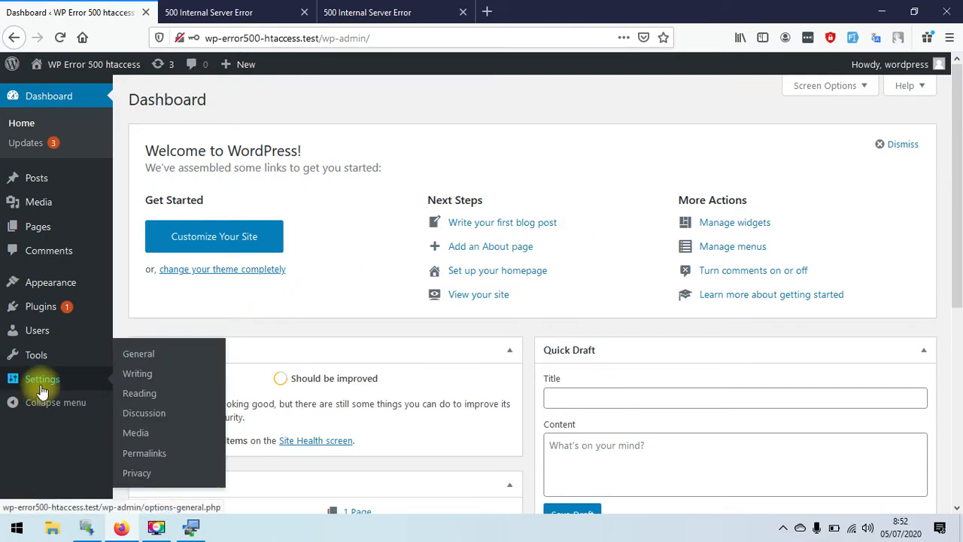
click(145, 457)
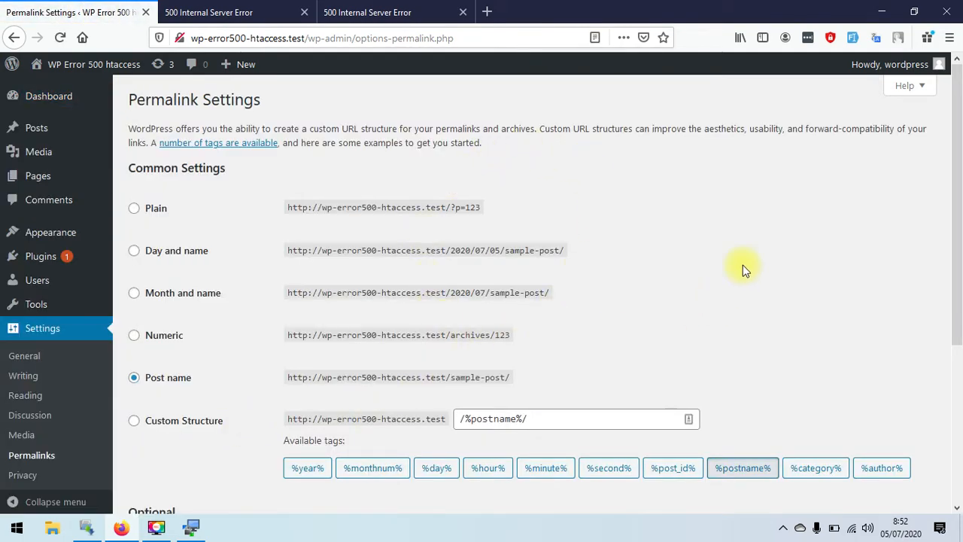
click(959, 245)
drag(959, 245, 949, 424)
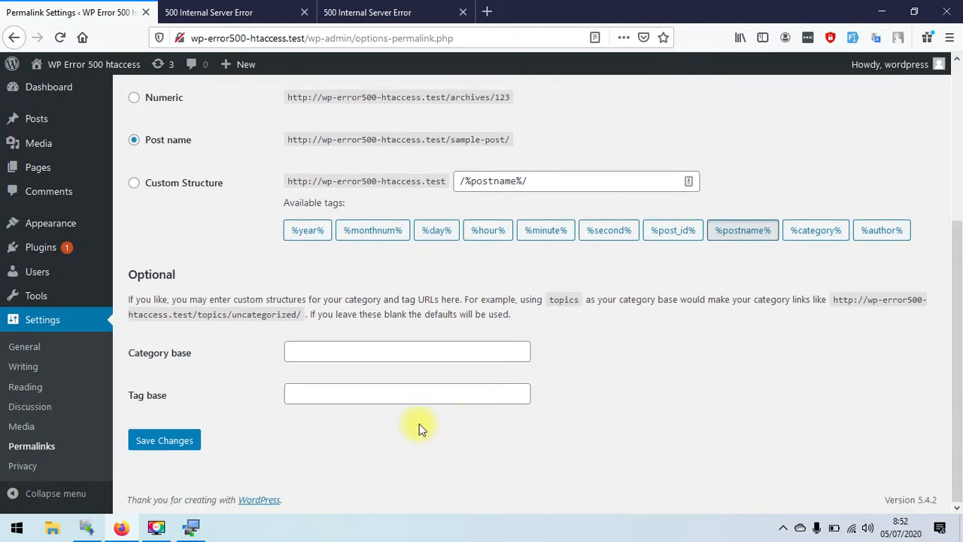
click(164, 441)
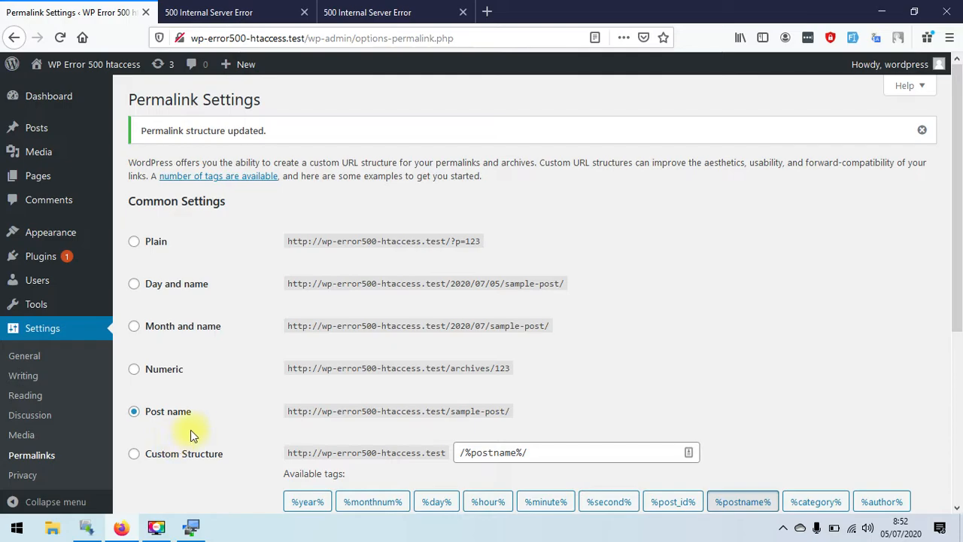
- Refresh WinSCP's remote panel to see the new .htaccess beside .htaccess-lama, then return to Firefox
click(192, 532)
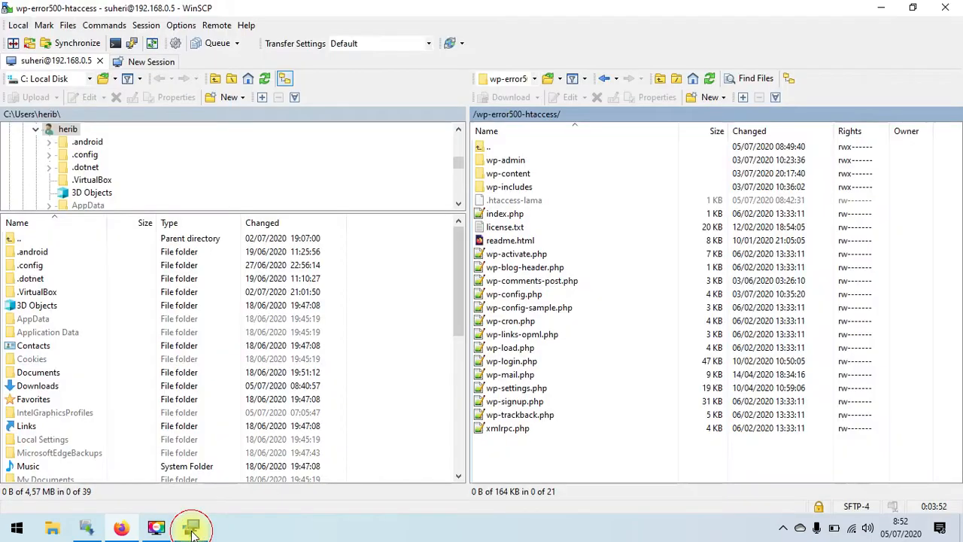
click(709, 78)
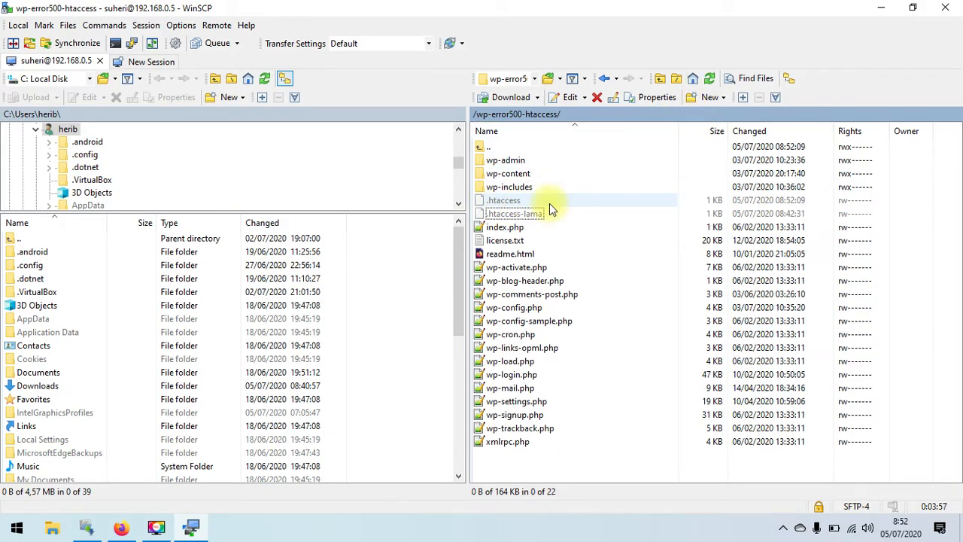
click(122, 527)
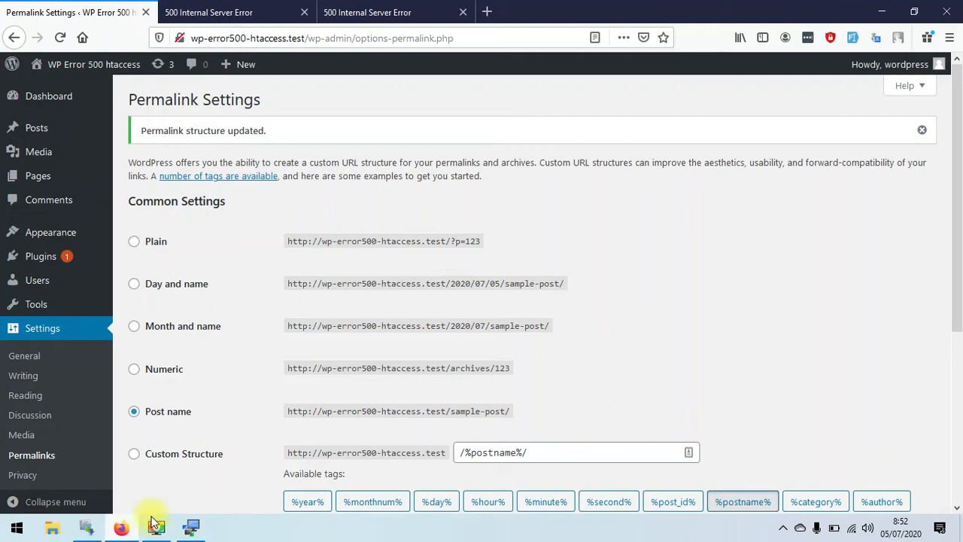
mouse_move(865, 75)
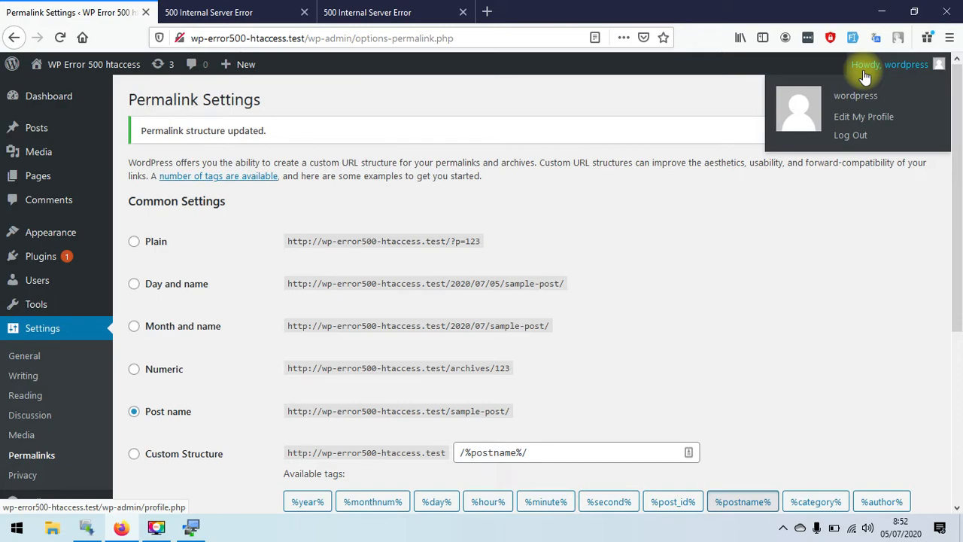
- Log out, return to the site, and open Hello world! and the Sample Page to confirm they load
click(850, 139)
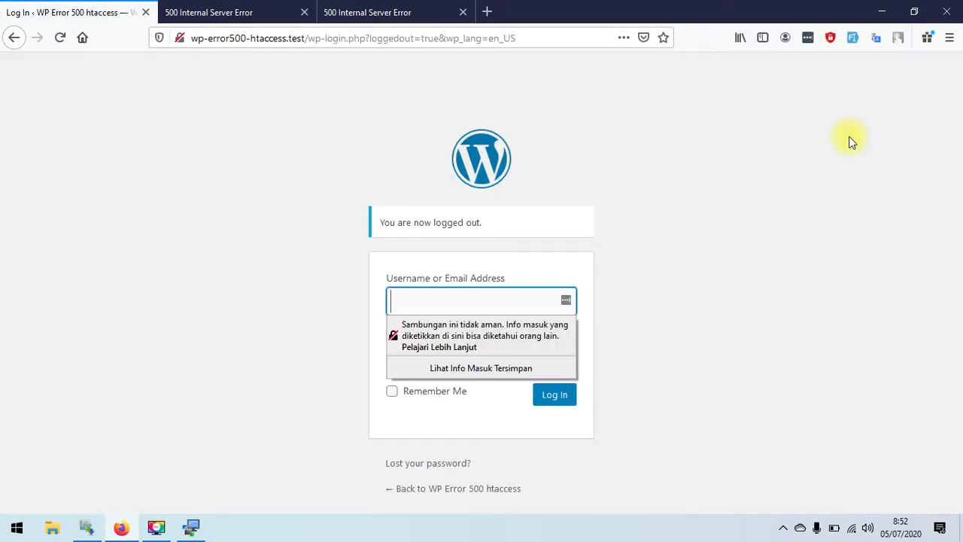
click(442, 488)
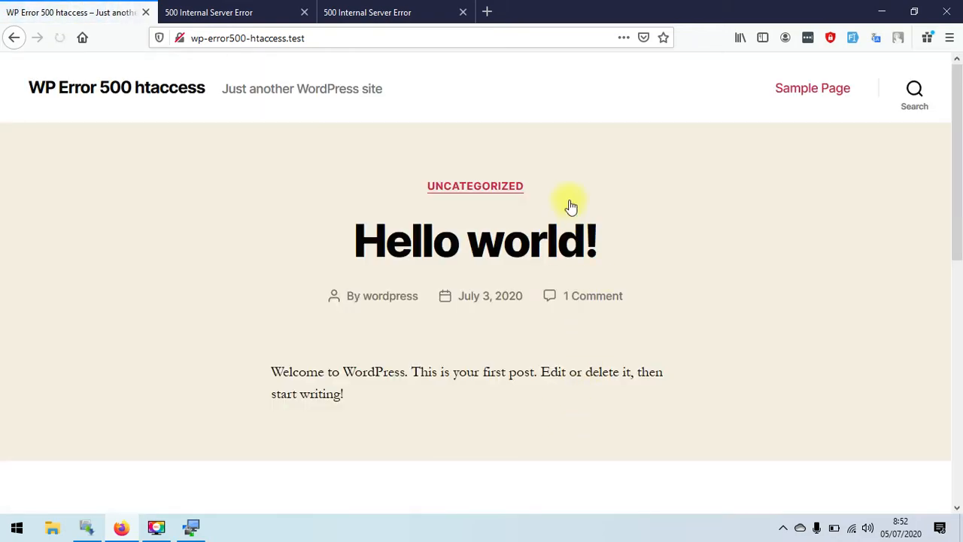
drag(957, 167, 857, 196)
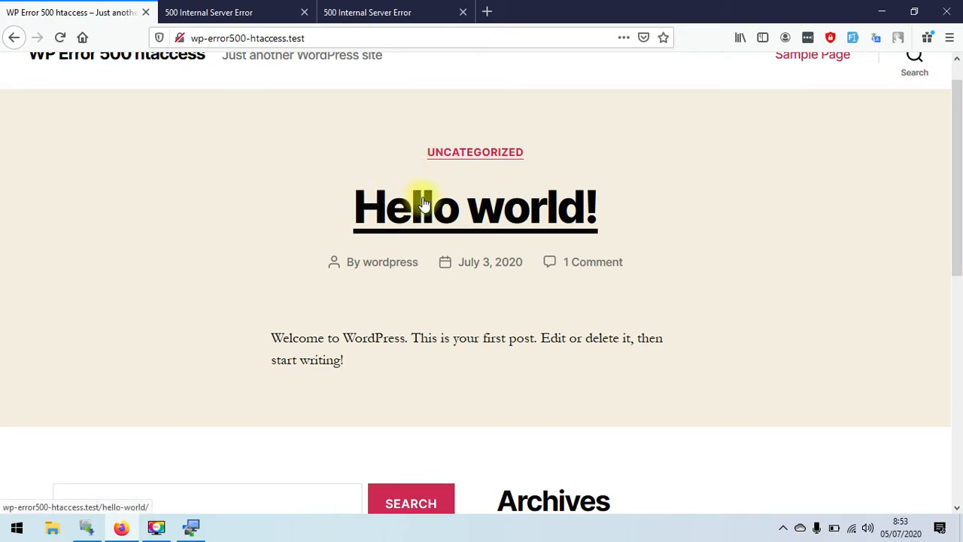
click(445, 209)
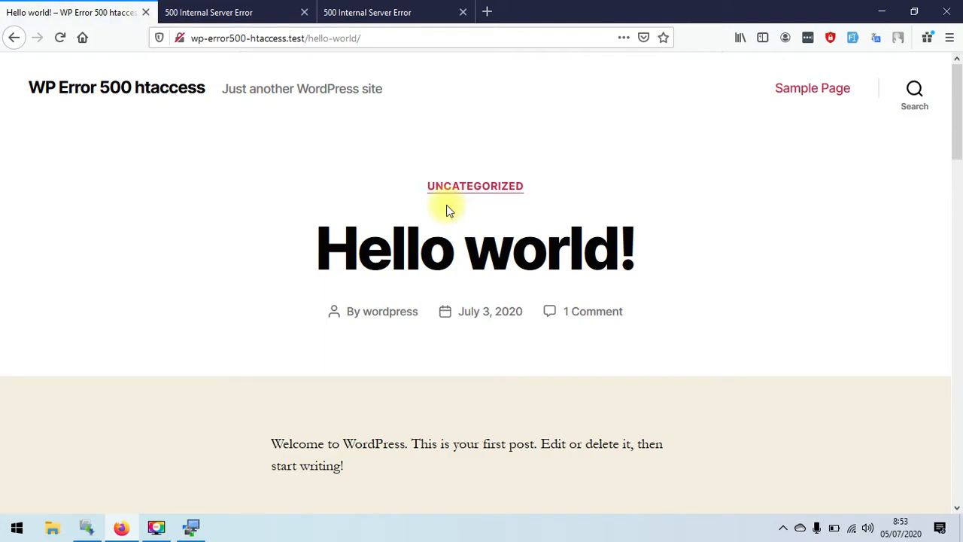
drag(956, 140, 958, 109)
click(836, 96)
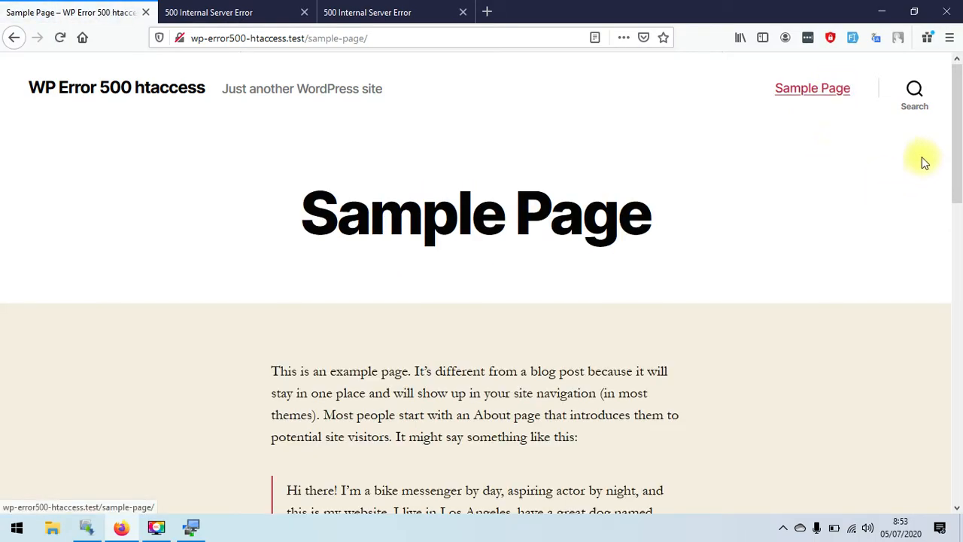
drag(957, 124, 955, 162)
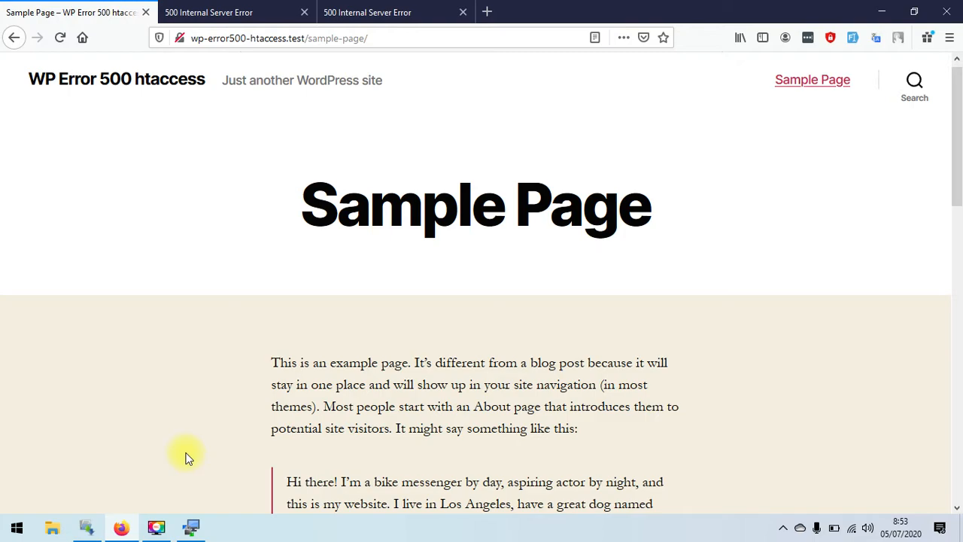
- Select the regenerated .htaccess in WinSCP's remote panel and choose Delete
click(192, 527)
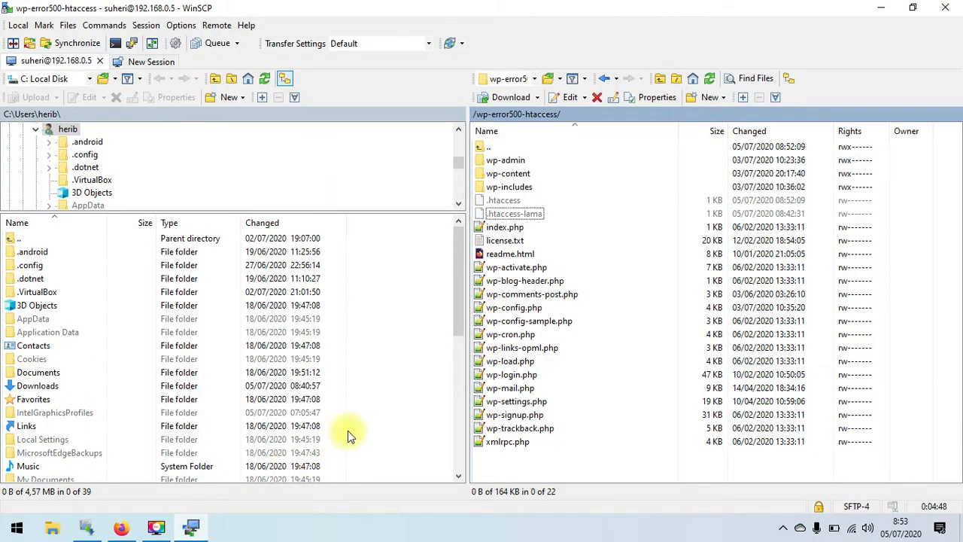
click(518, 200)
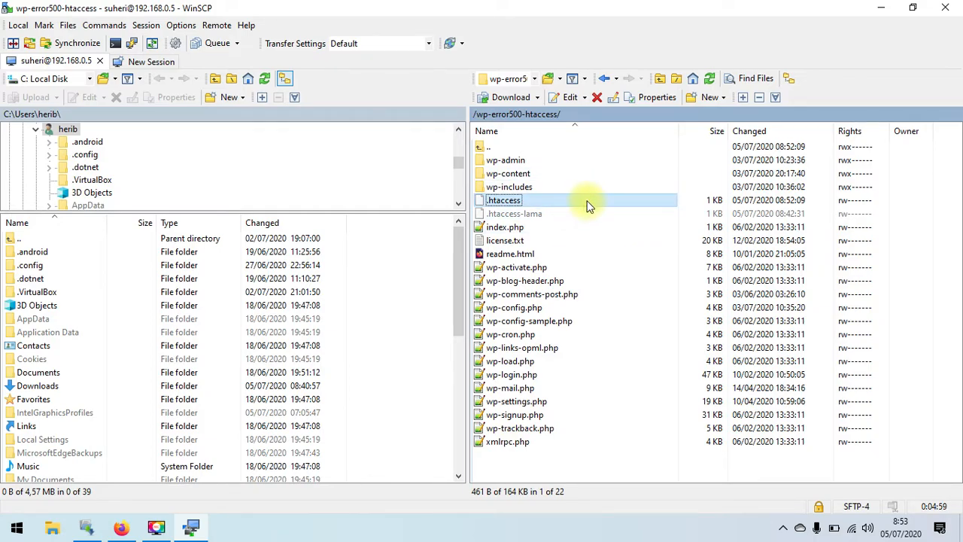
click(596, 97)
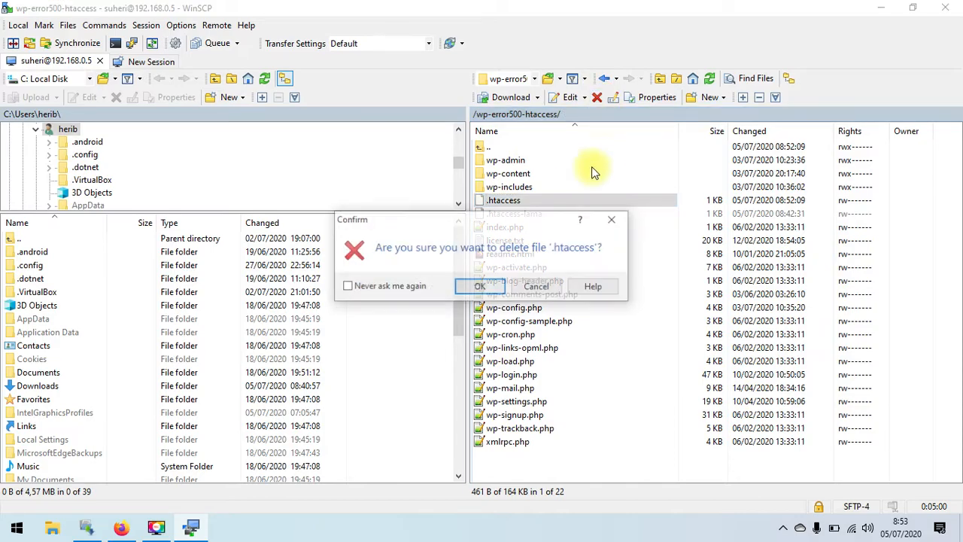
- Delete .htaccess, then confirm the reloaded Sample Page returns 404 Not Found
click(487, 295)
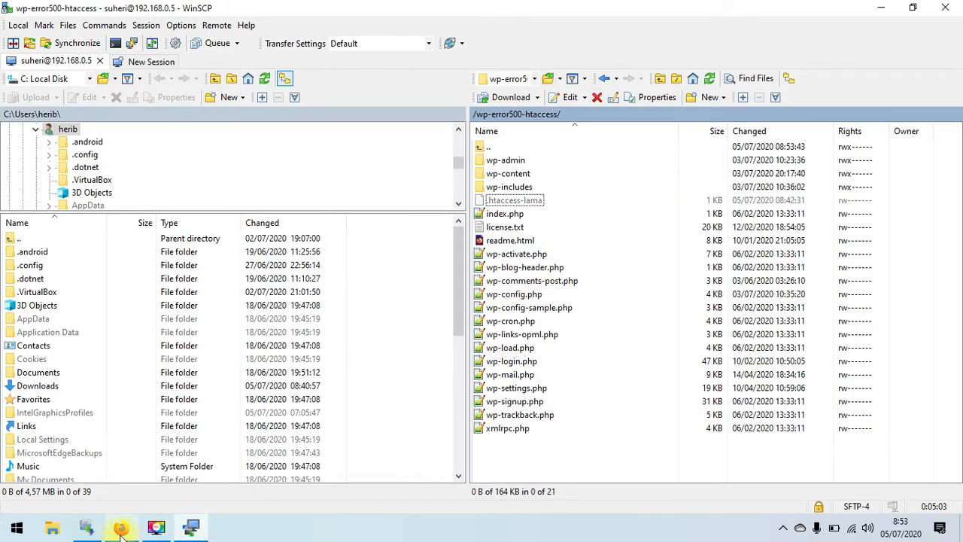
click(122, 529)
click(60, 38)
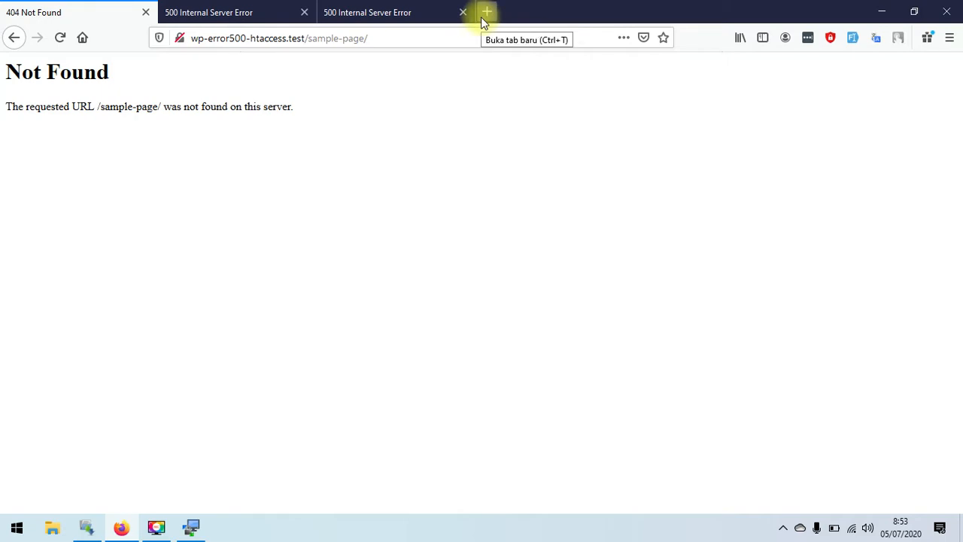
click(193, 529)
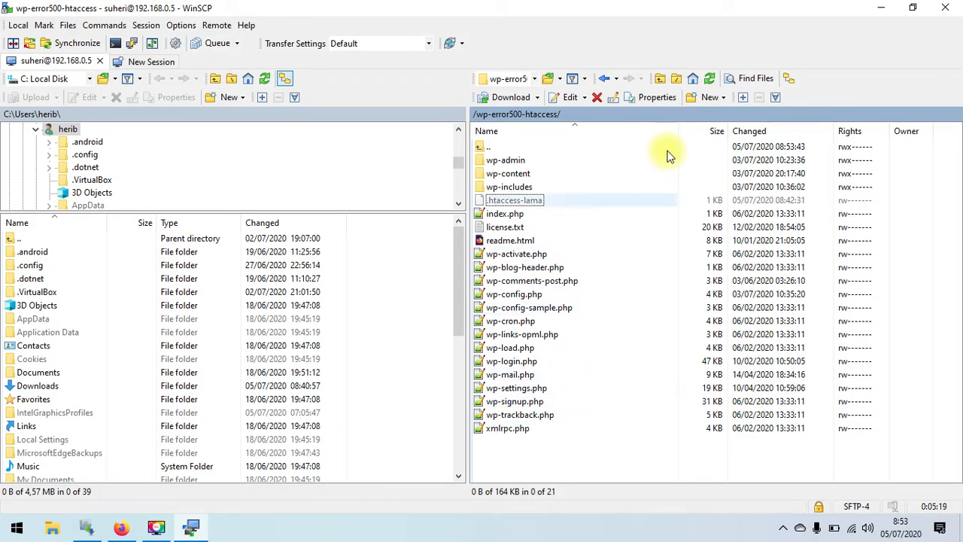
- Create an empty file named .htaccess in /wp-error500-htaccess/ and resize its editor window
click(707, 97)
click(712, 114)
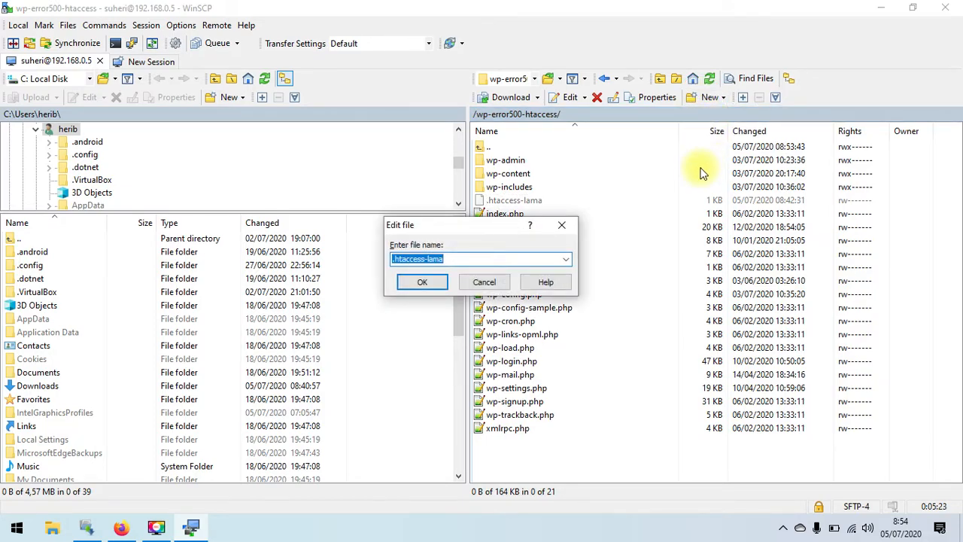
text(.hta)
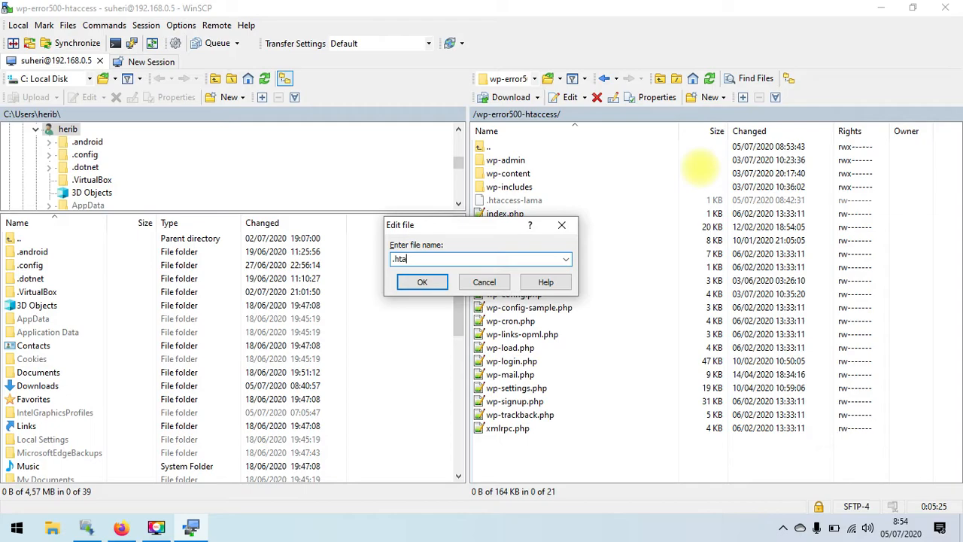
key(Return)
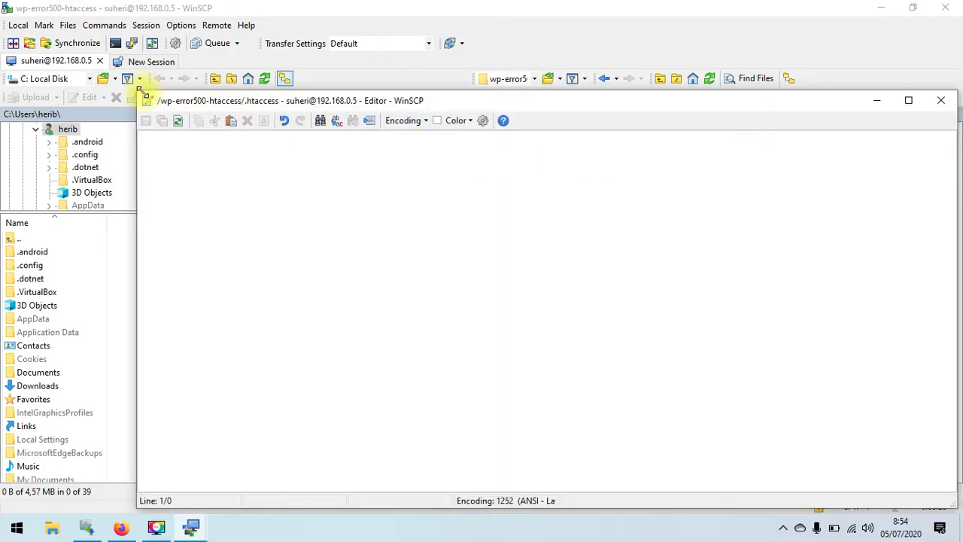
drag(142, 92, 336, 158)
drag(503, 166, 333, 121)
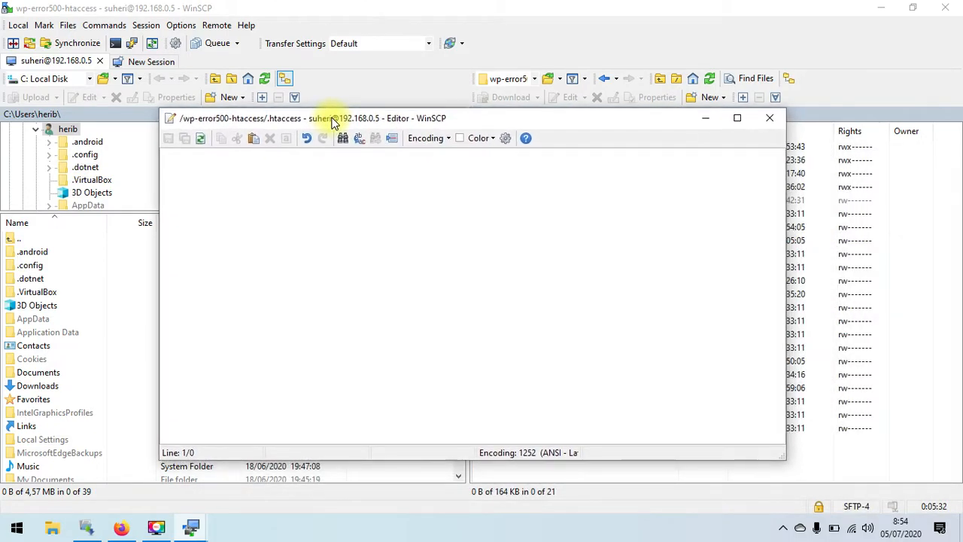
click(121, 527)
- Search DuckDuckGo in a new tab for 'wordpress default htaccess'
click(488, 11)
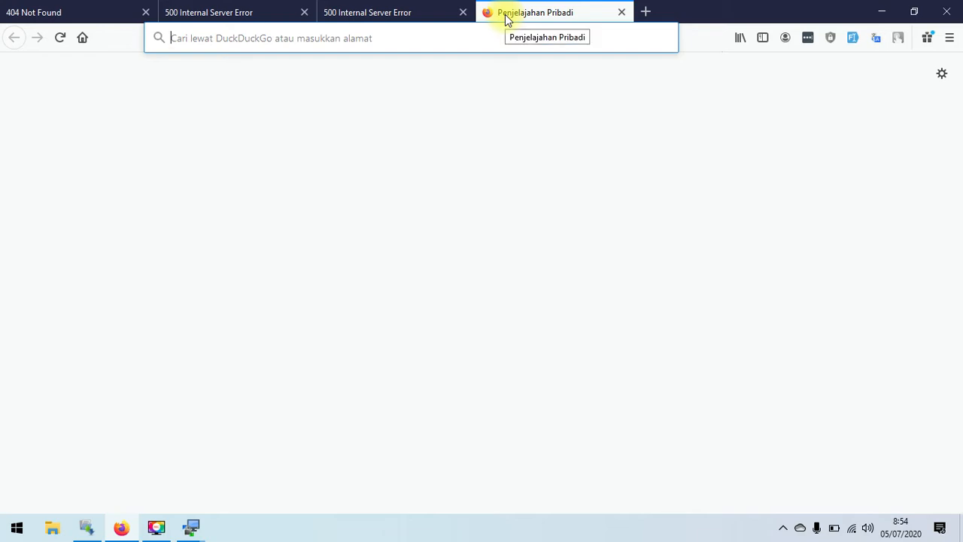
text(wordpres)
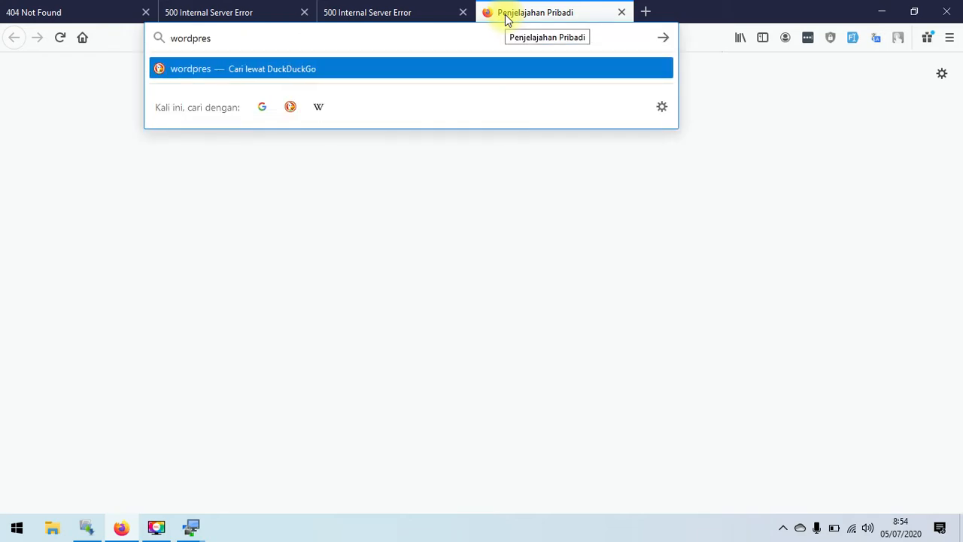
text(s deafault)
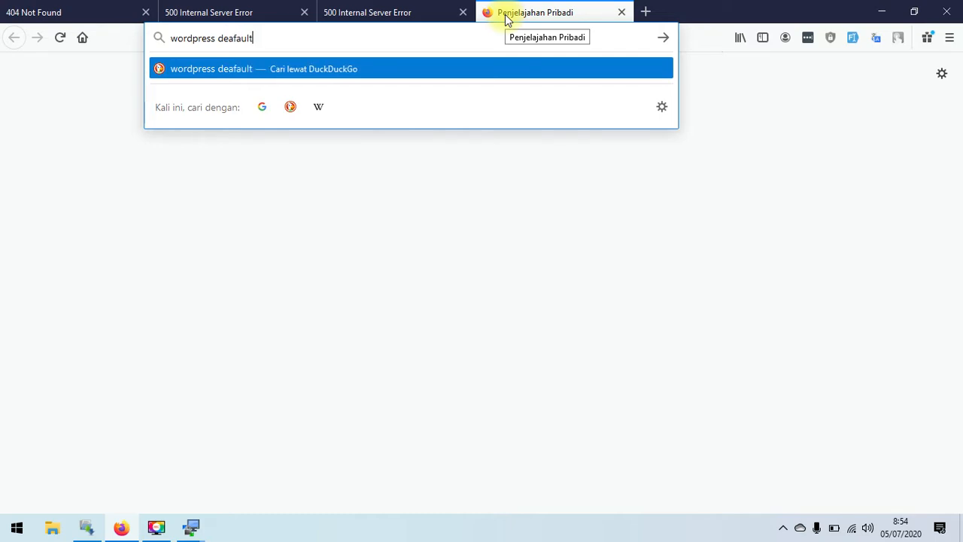
key(BackSpace)
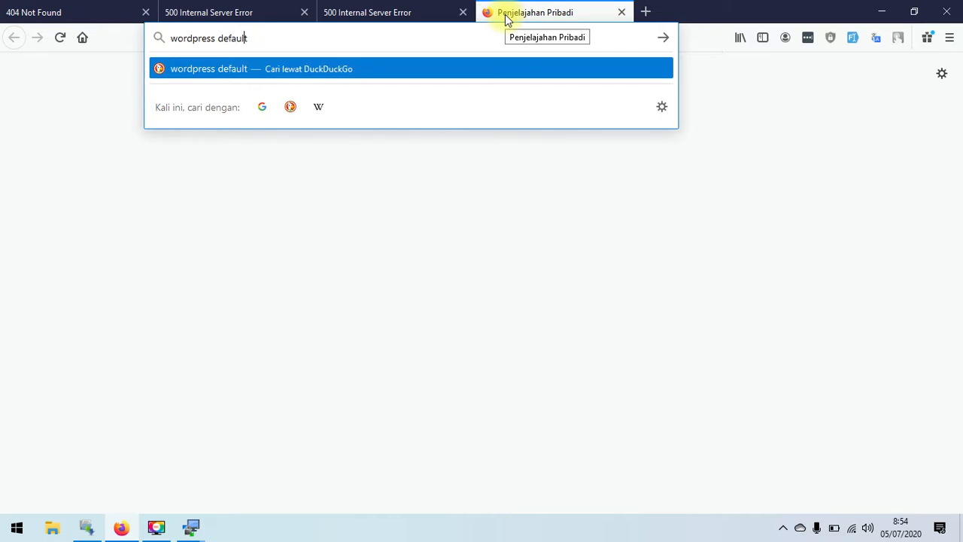
text(hta)
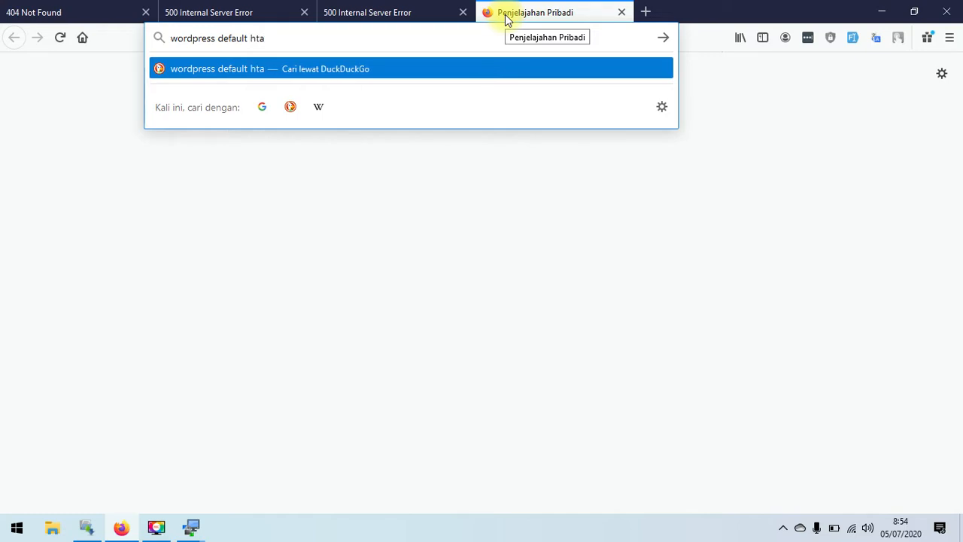
text(ccess)
key(Return)
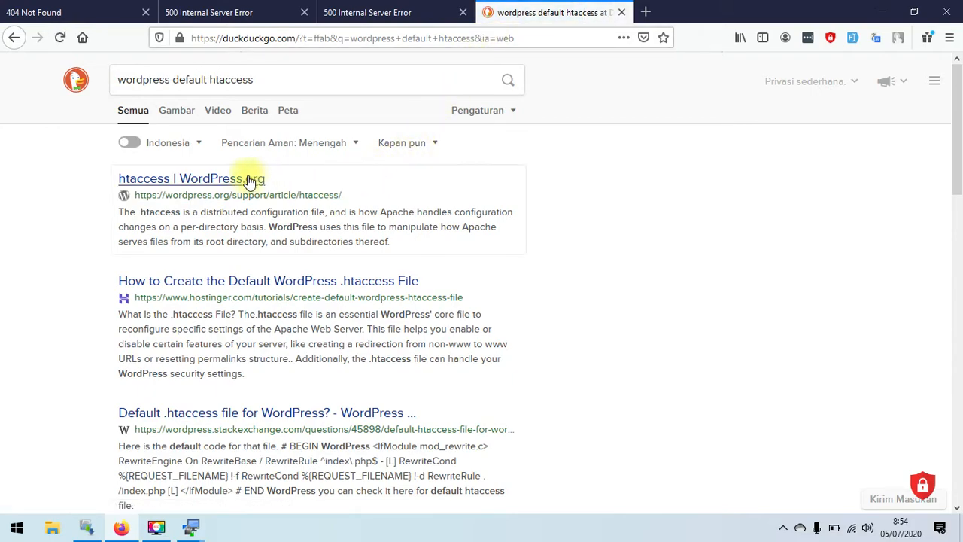
- Open the 'htaccess | WordPress.org' article and scroll to the Basic WP section
click(223, 181)
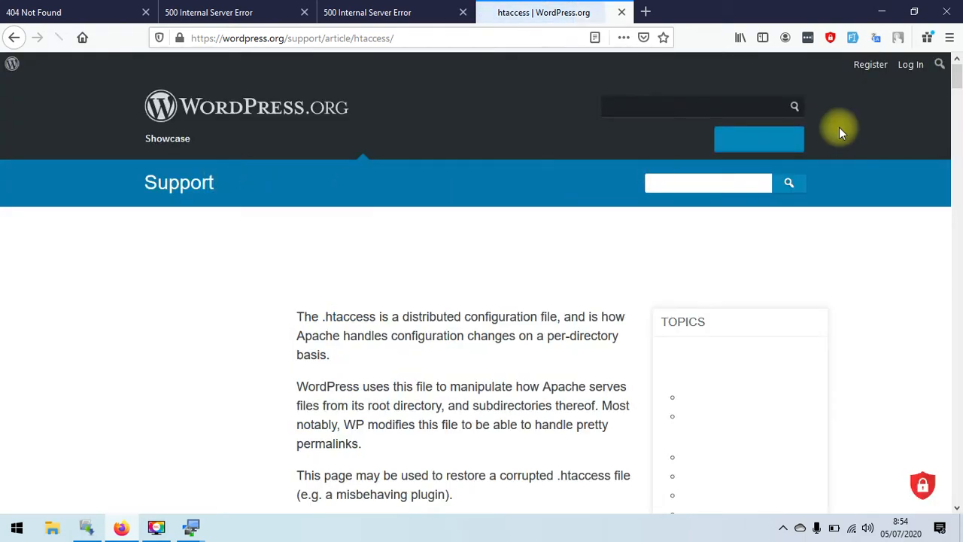
drag(957, 79, 958, 85)
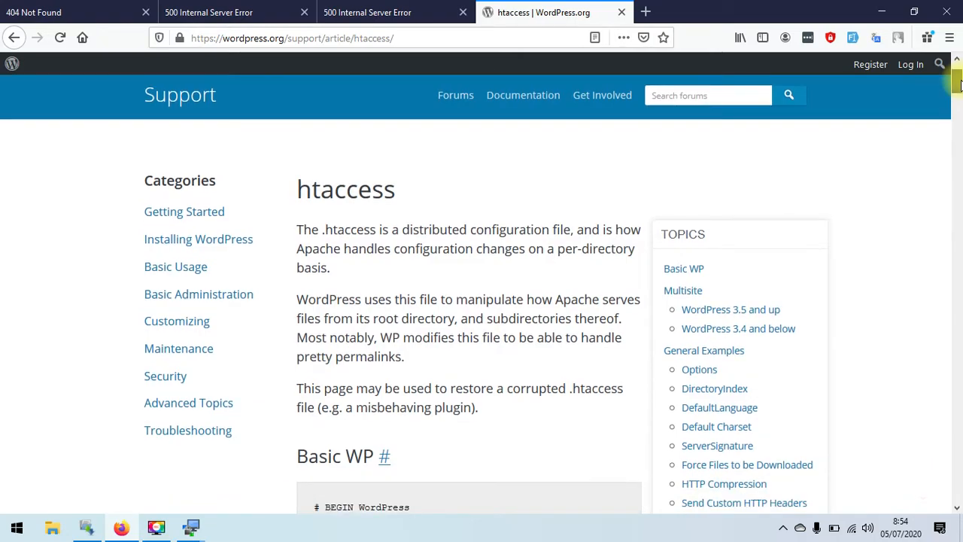
drag(957, 84, 957, 139)
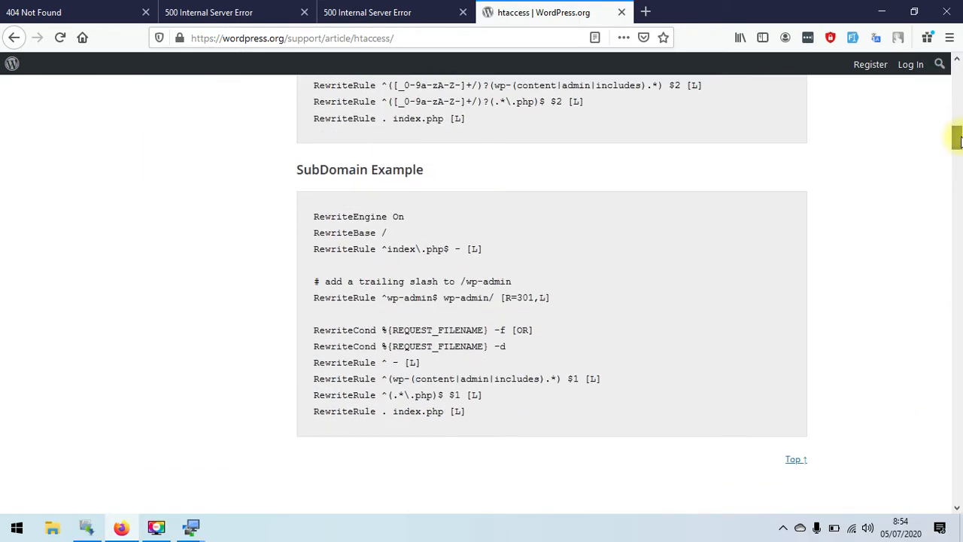
drag(958, 140, 958, 94)
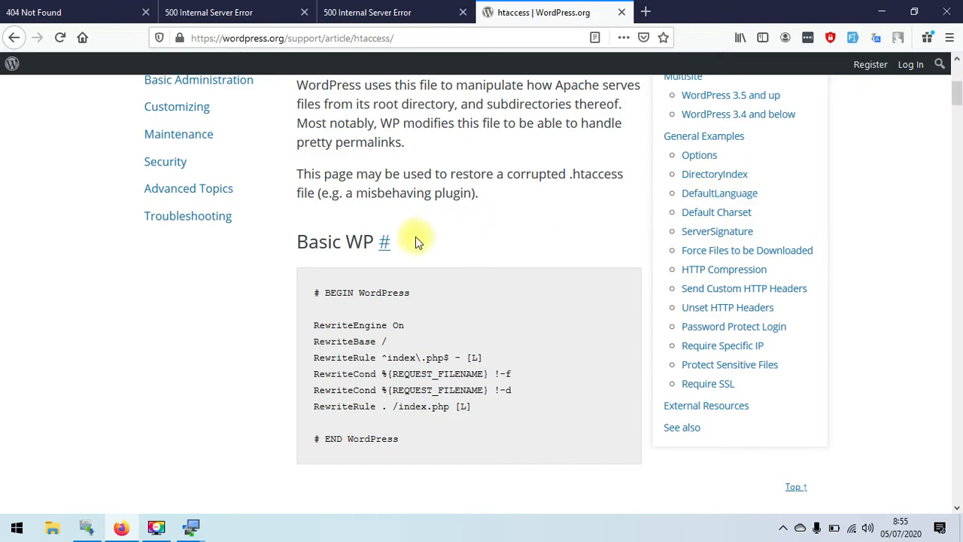
- Copy the Basic WP rules block from BEGIN WordPress to END WordPress
drag(316, 294, 408, 441)
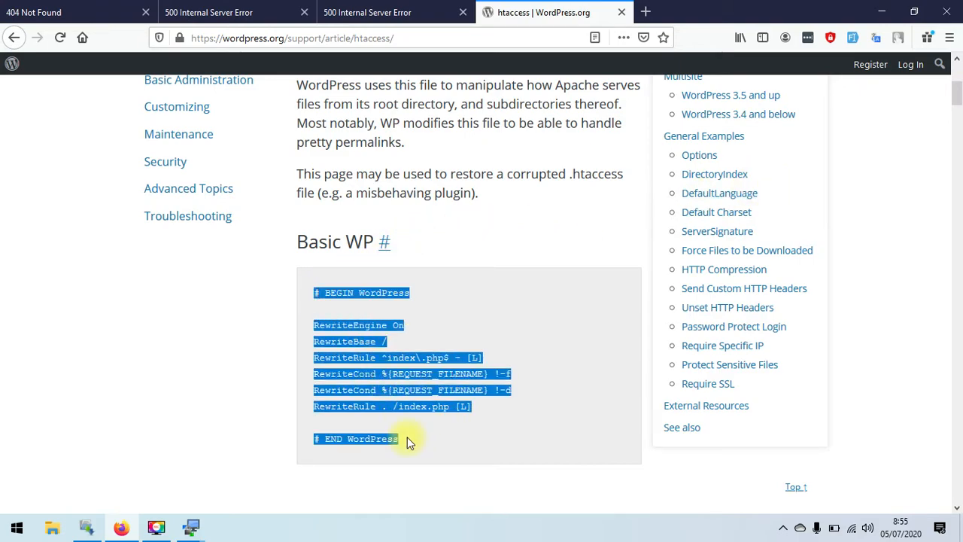
right_click(414, 359)
click(443, 368)
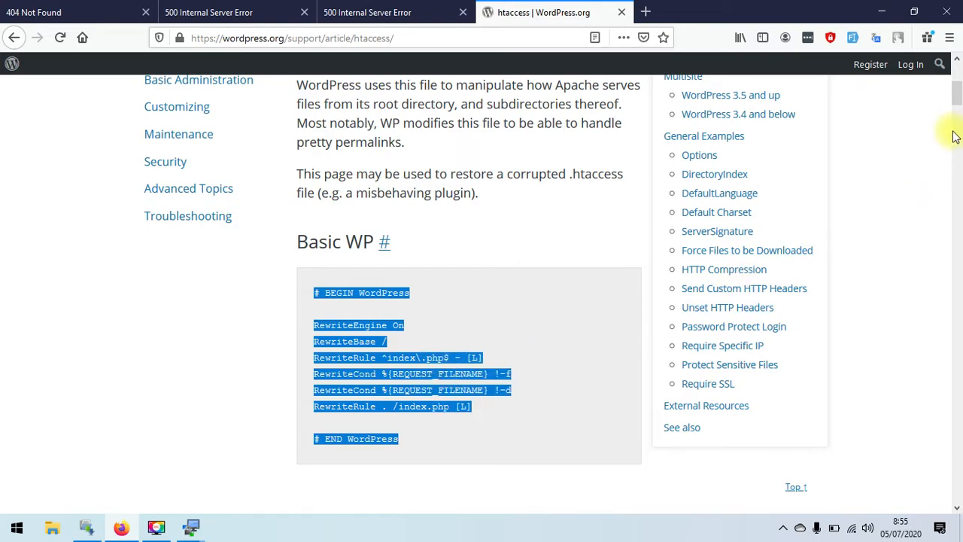
scroll(953, 138, down, 5)
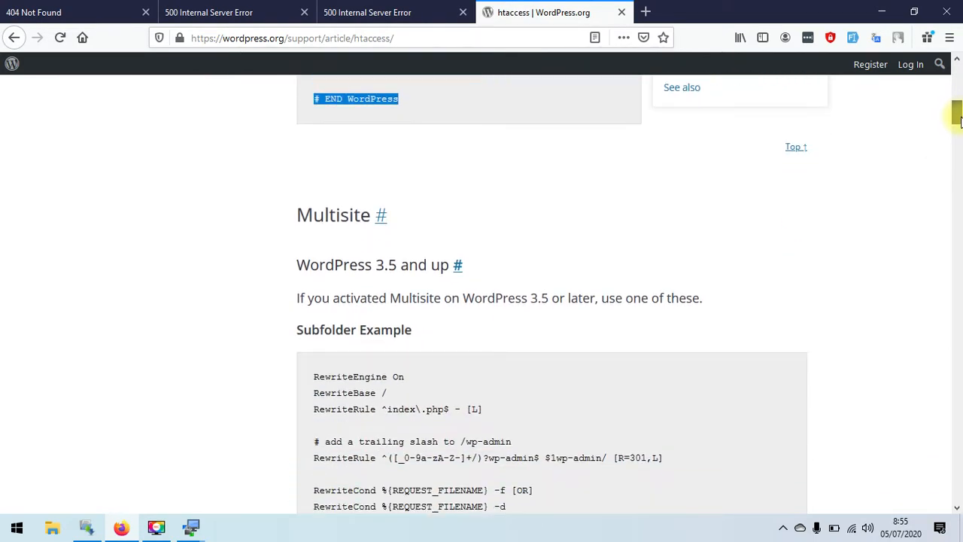
drag(956, 121, 957, 71)
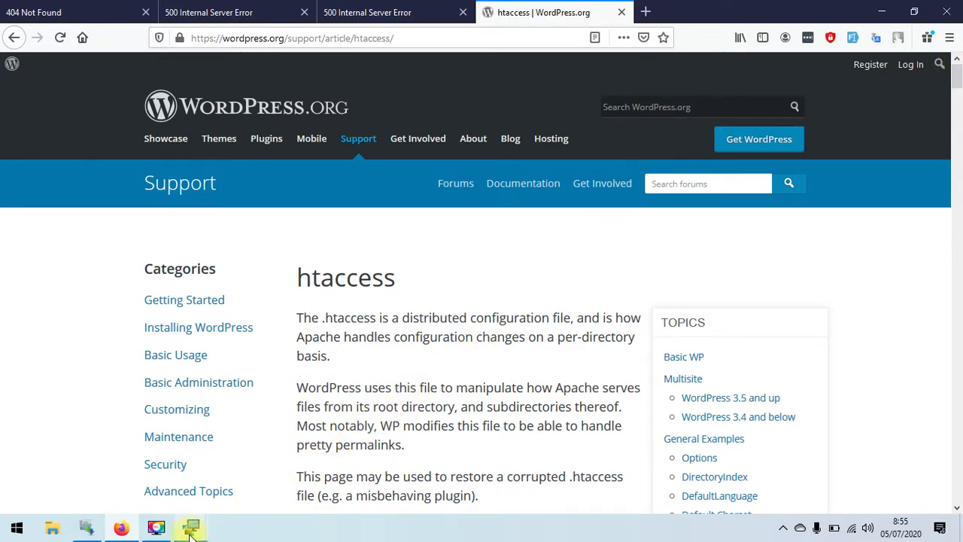
- Paste the copied BEGIN–END WordPress rules into .htaccess, save it to the server, and close the editor
mouse_move(191, 535)
click(296, 458)
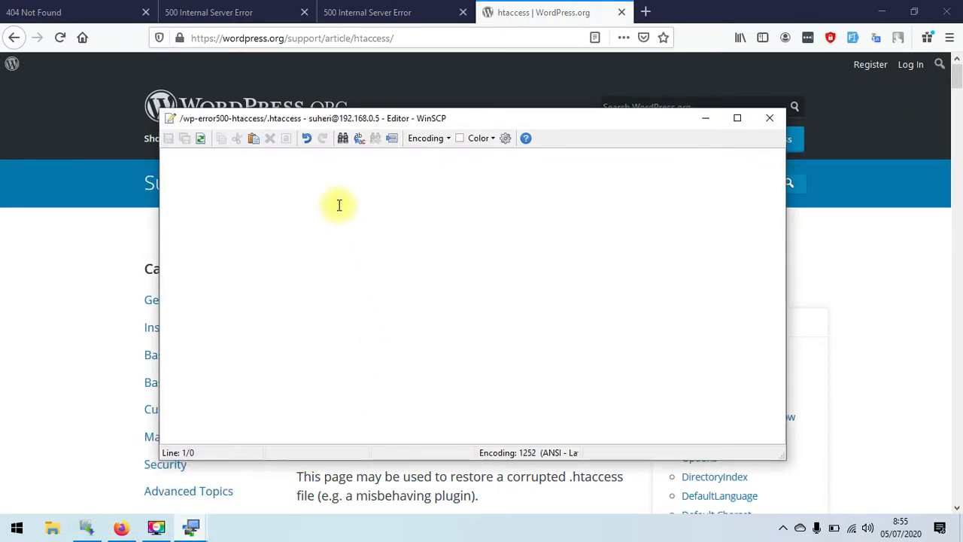
right_click(338, 204)
click(368, 262)
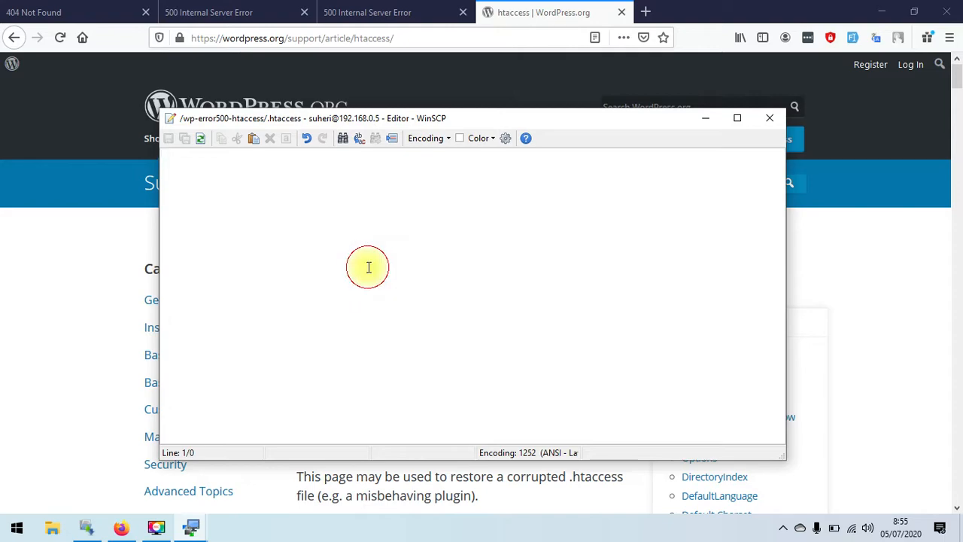
click(168, 138)
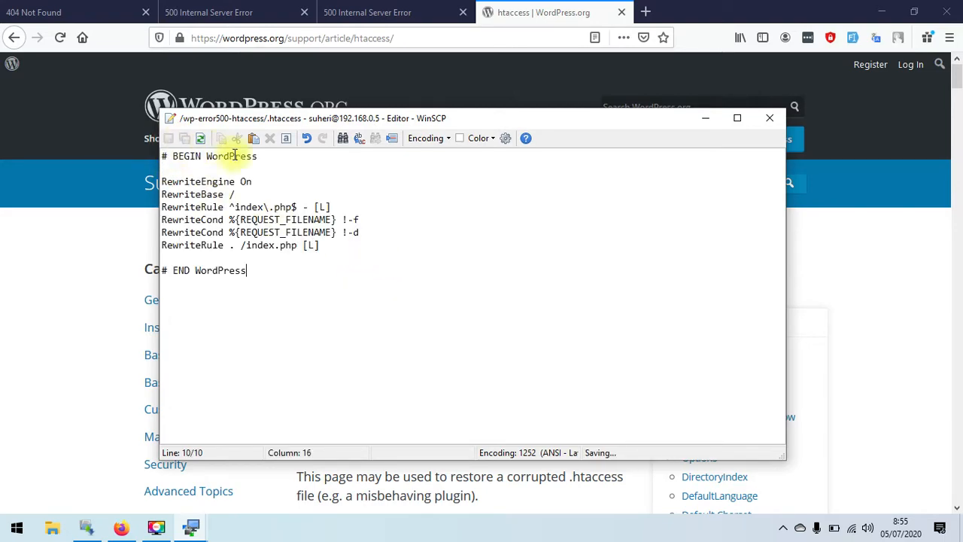
click(769, 118)
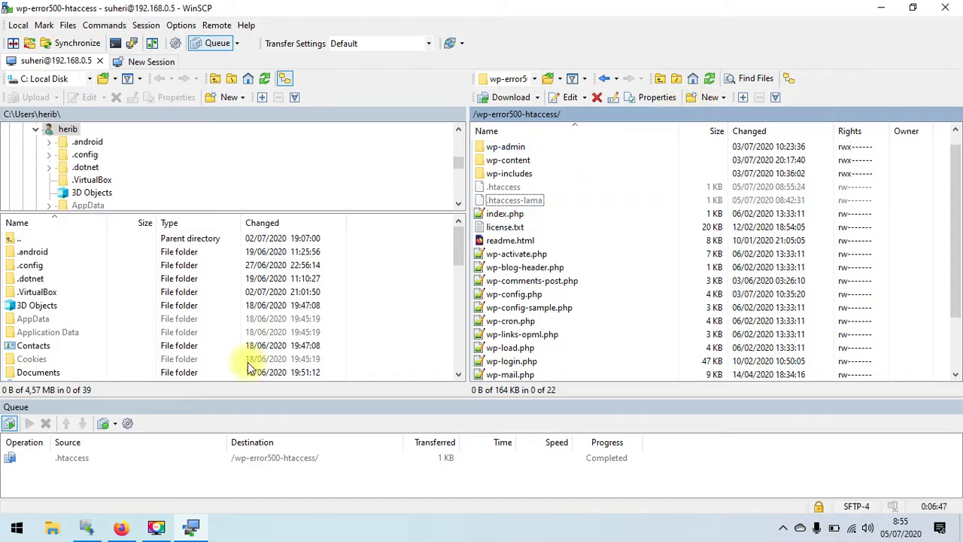
click(122, 525)
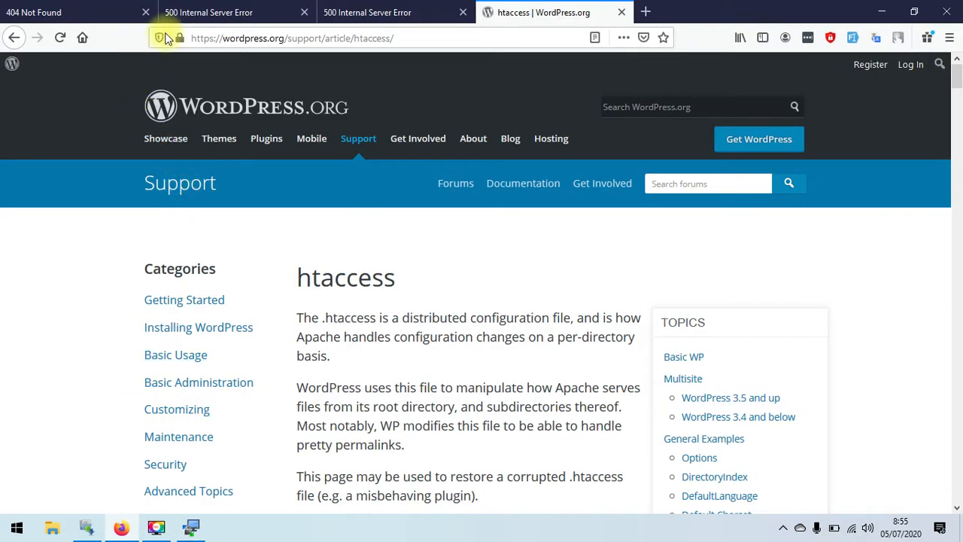
- Confirm the htaccess site's Sample Page and home page load, then reload wp-error500-plugin.test, which still gives a 500 error
click(621, 12)
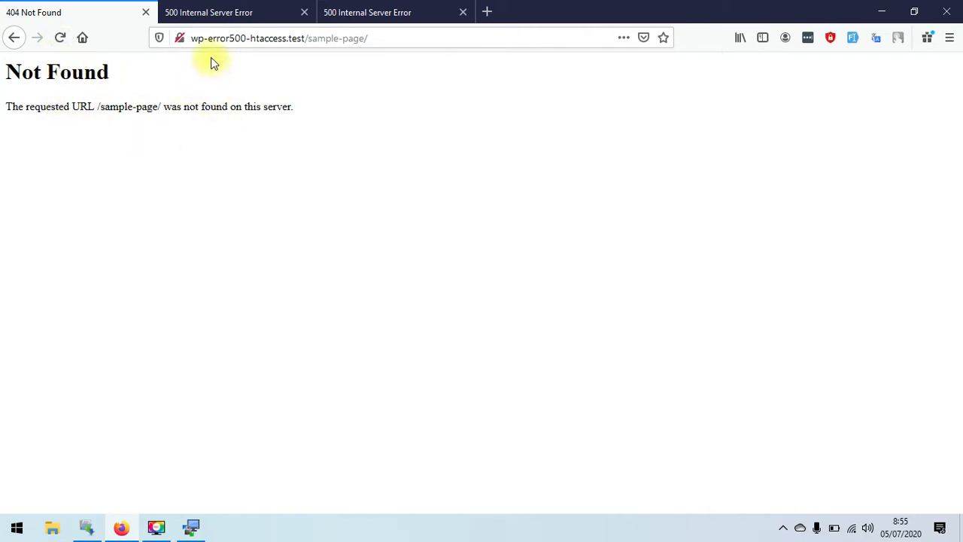
click(61, 39)
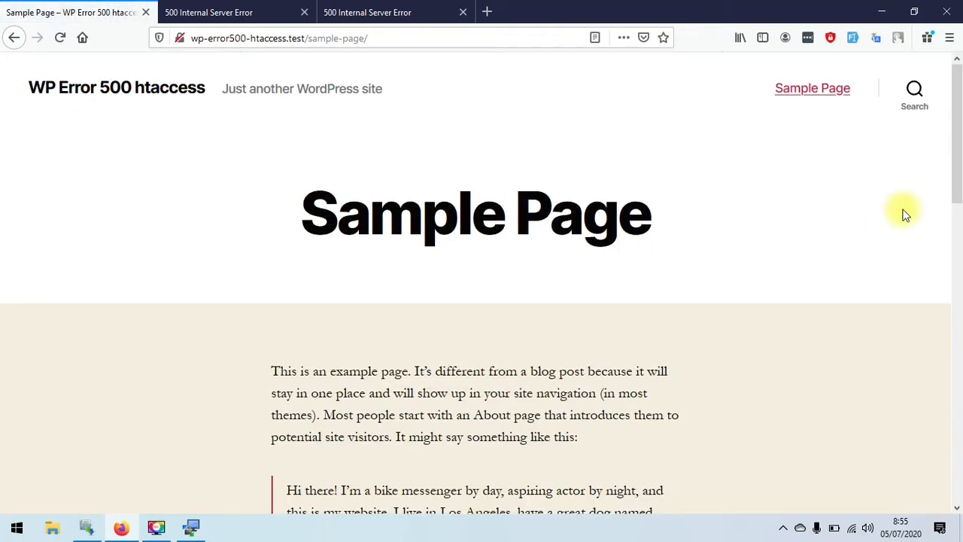
drag(957, 150, 877, 166)
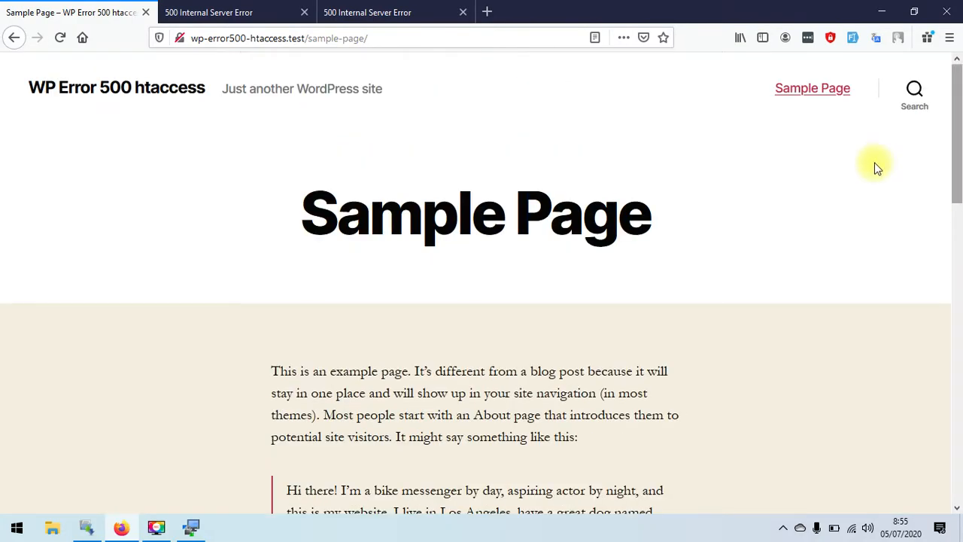
click(166, 100)
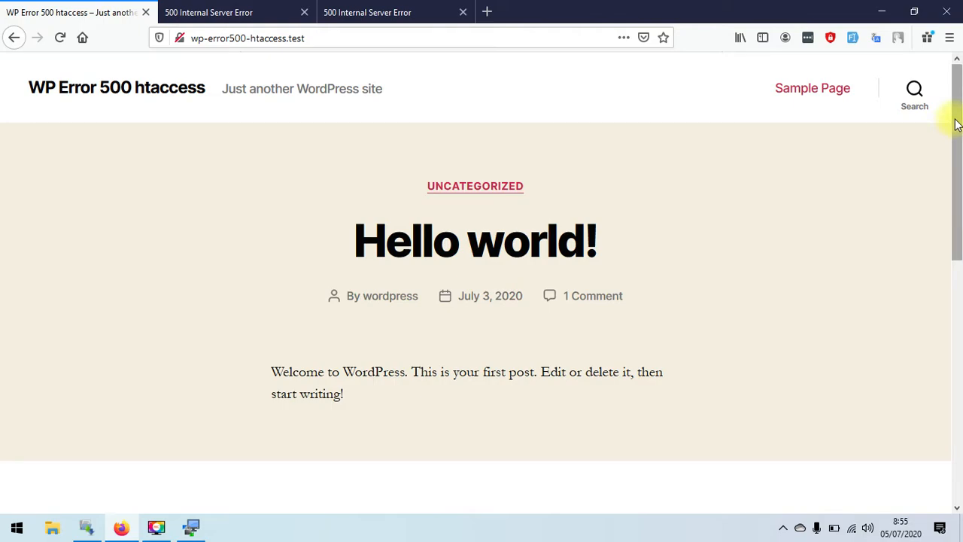
mouse_move(955, 124)
mouse_down()
mouse_move(952, 327)
mouse_move(954, 113)
mouse_up()
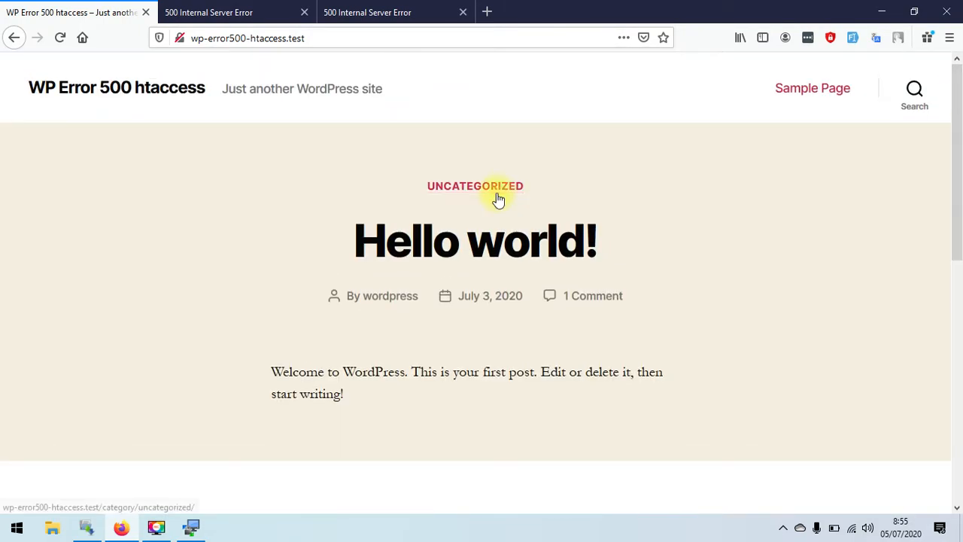
click(249, 13)
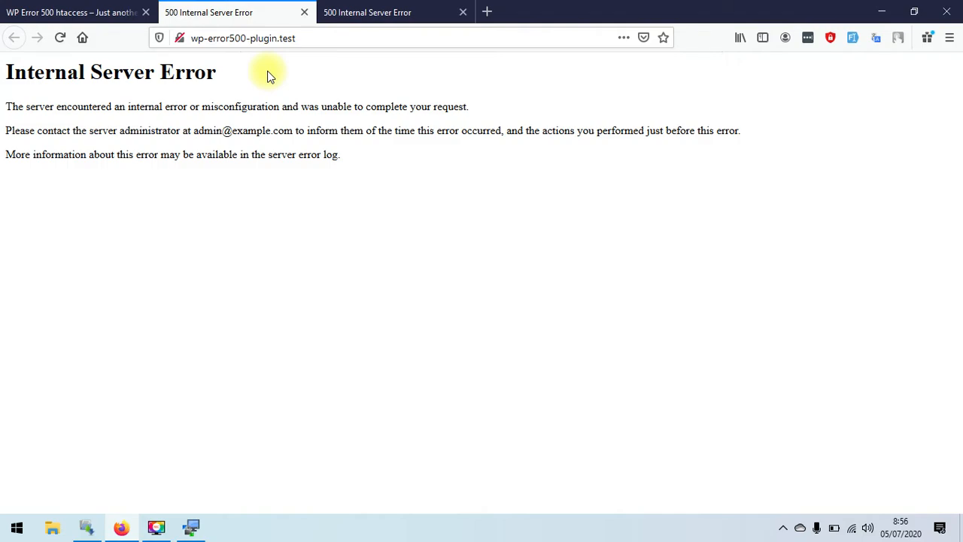
click(62, 39)
- Navigate to the wp-content folder of the wp-error500-plugin site
click(192, 531)
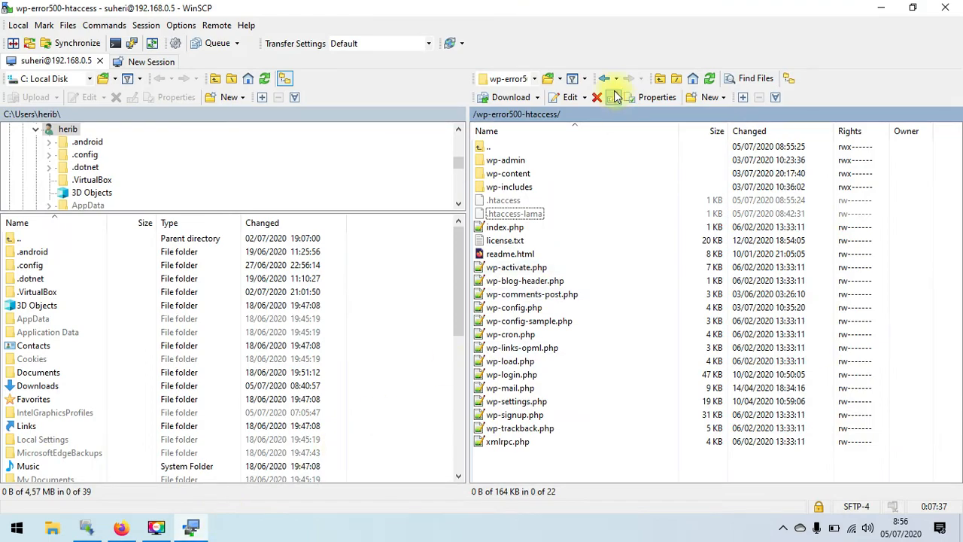
click(661, 79)
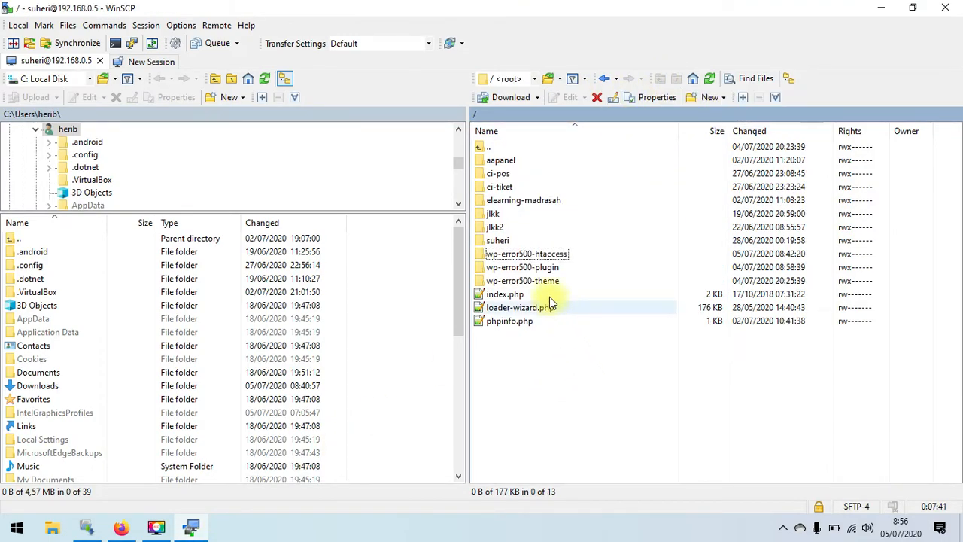
click(514, 272)
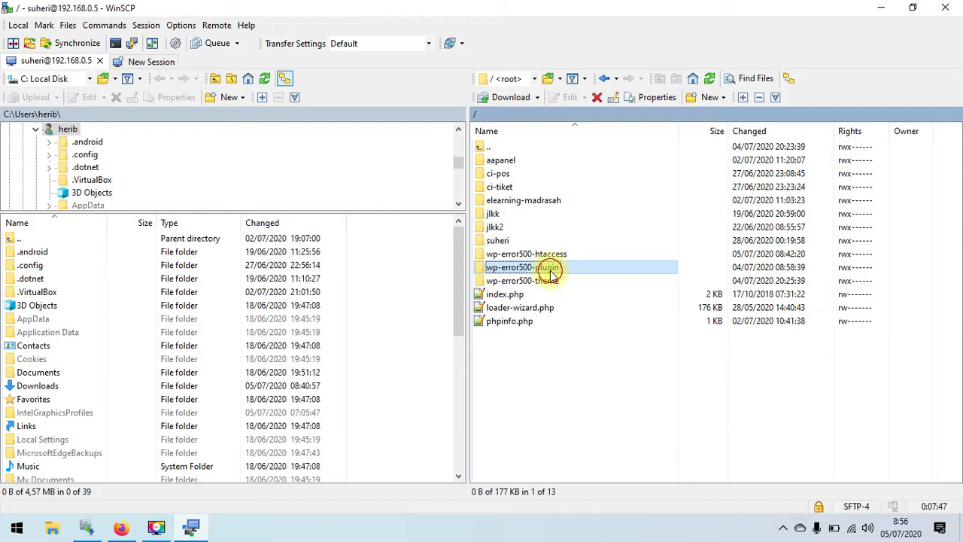
double_click(550, 271)
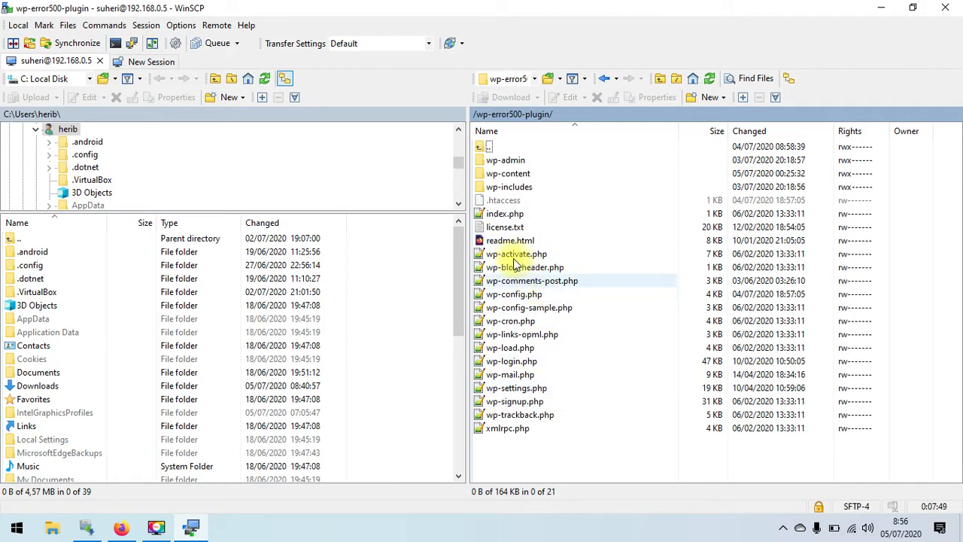
double_click(539, 174)
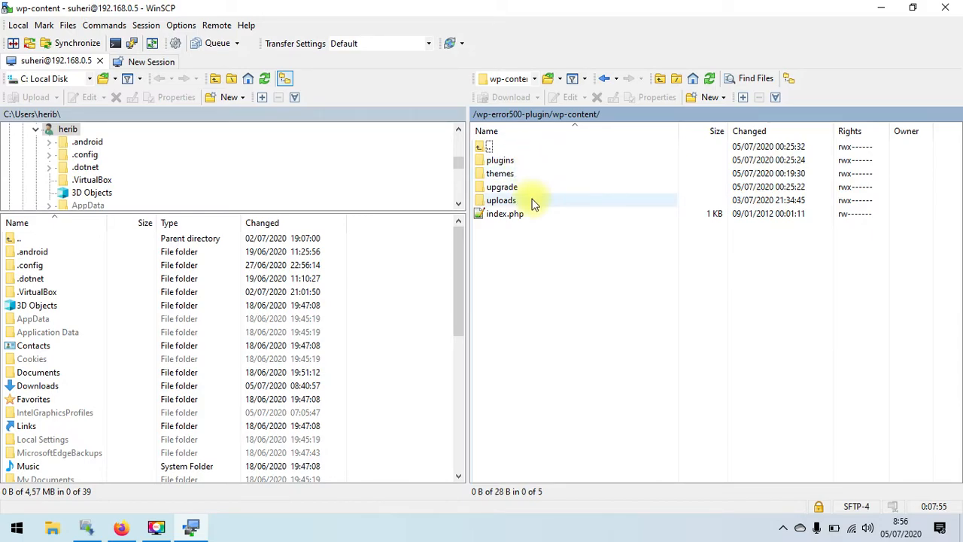
- Rename the plugins folder to plugins-lama
click(528, 161)
right_click(529, 161)
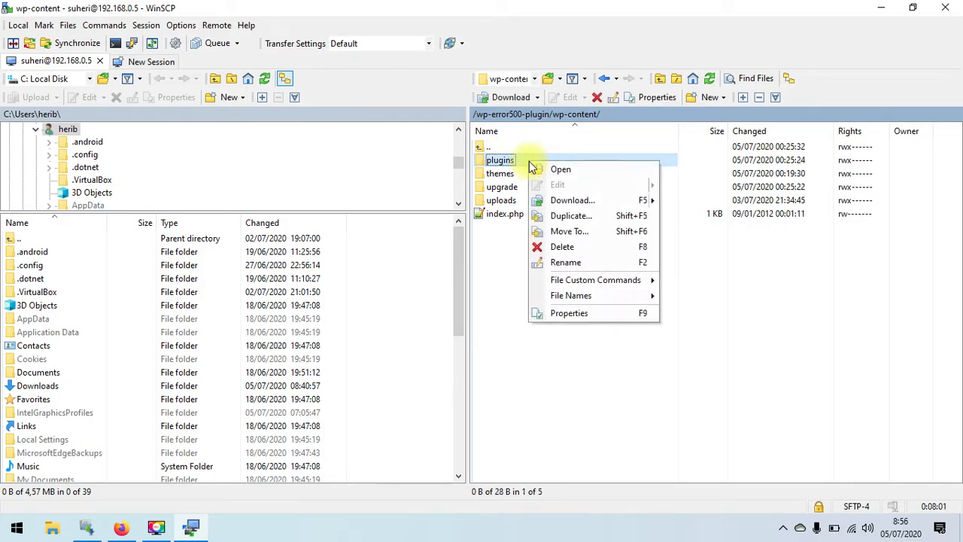
click(565, 263)
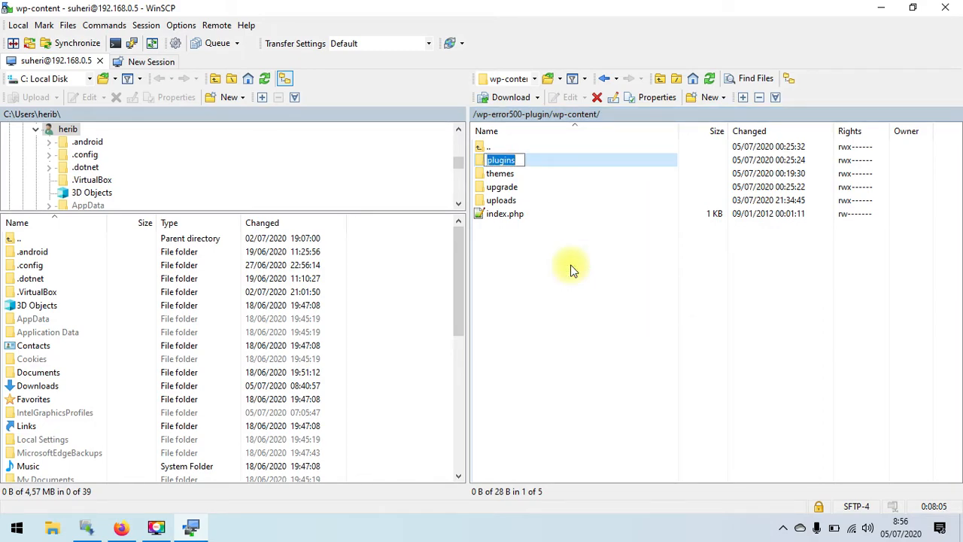
key(End)
text(-lama)
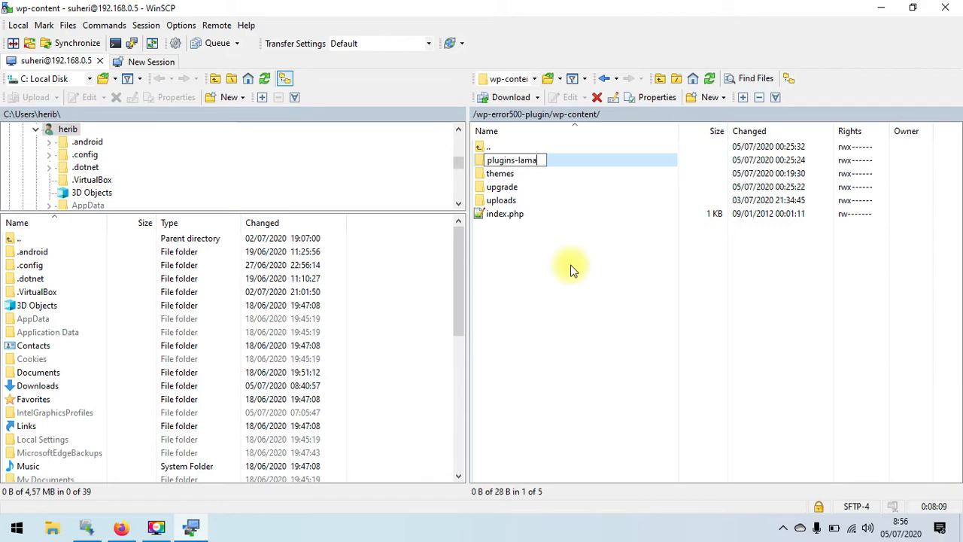
key(Return)
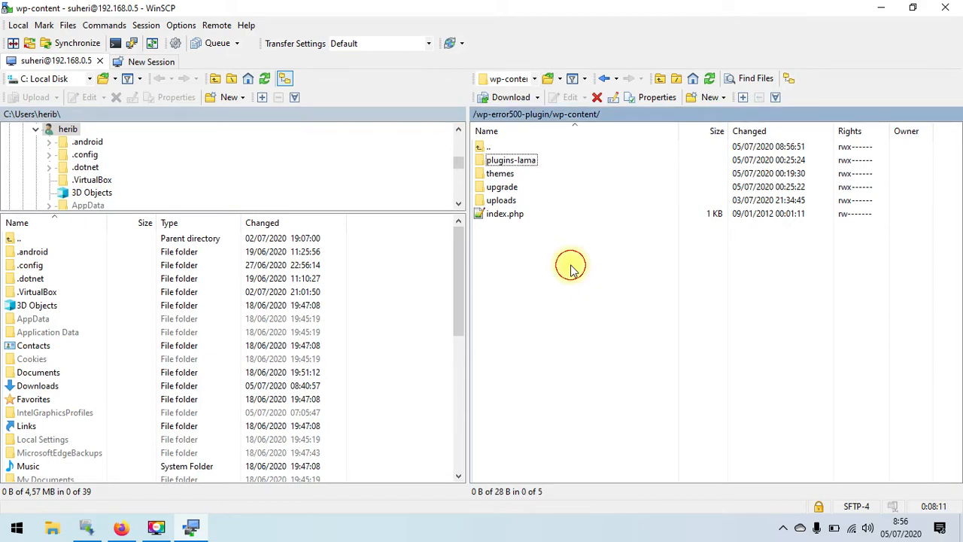
click(123, 526)
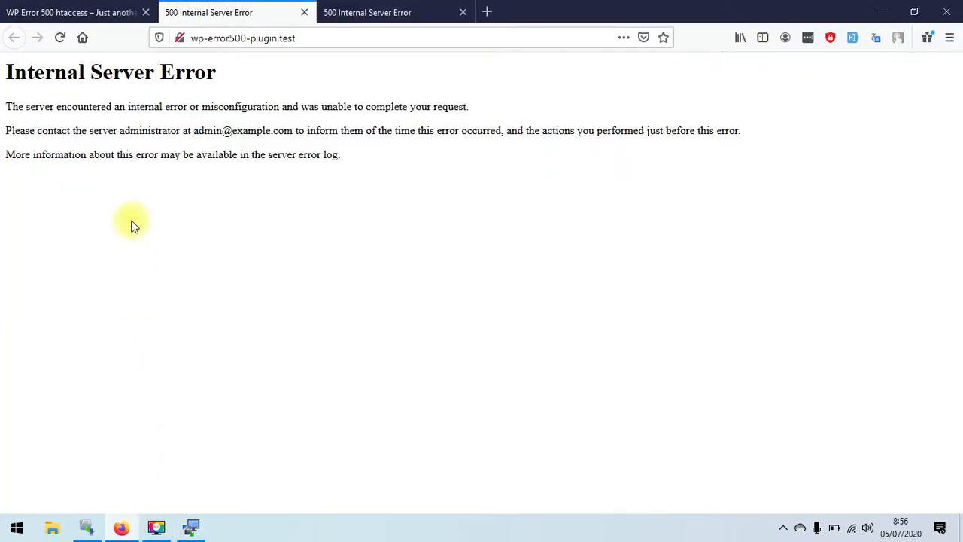
- Reload wp-error500-plugin.test and scroll through the Hello world homepage that now loads
click(59, 39)
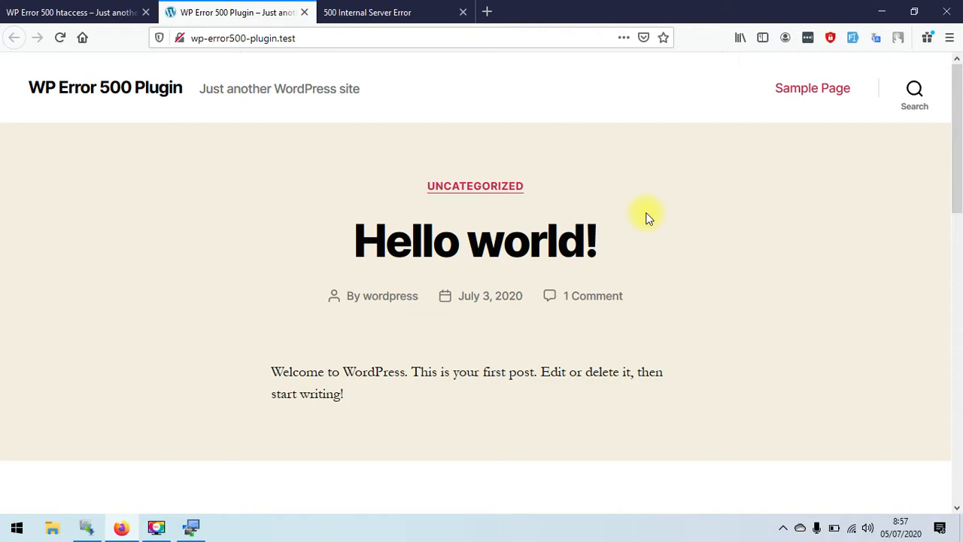
drag(956, 146, 958, 279)
scroll(957, 216, down, 1)
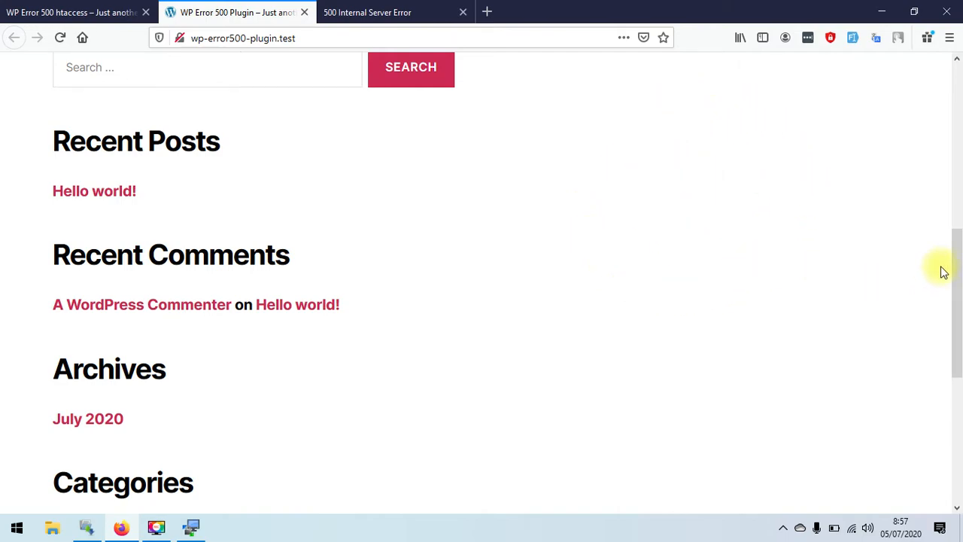
drag(956, 258, 958, 316)
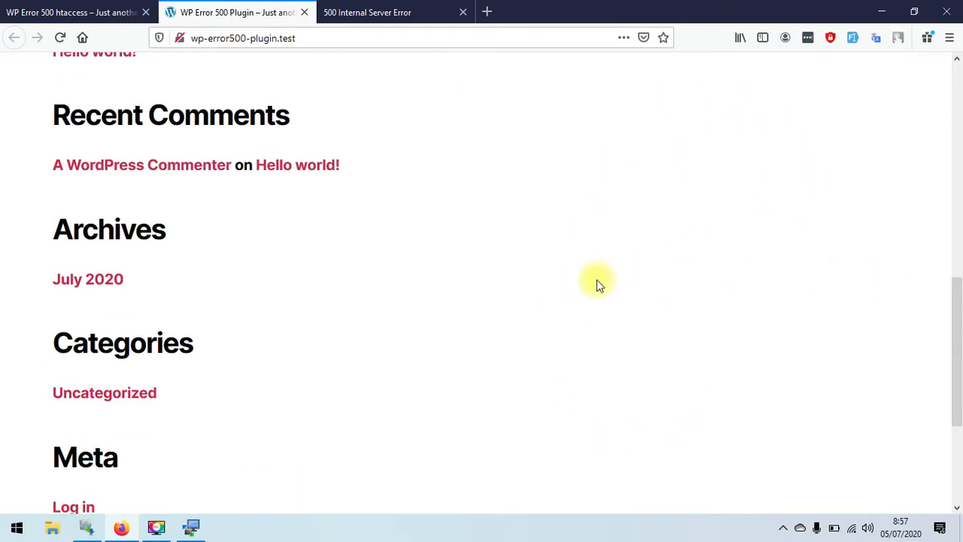
drag(956, 333, 960, 115)
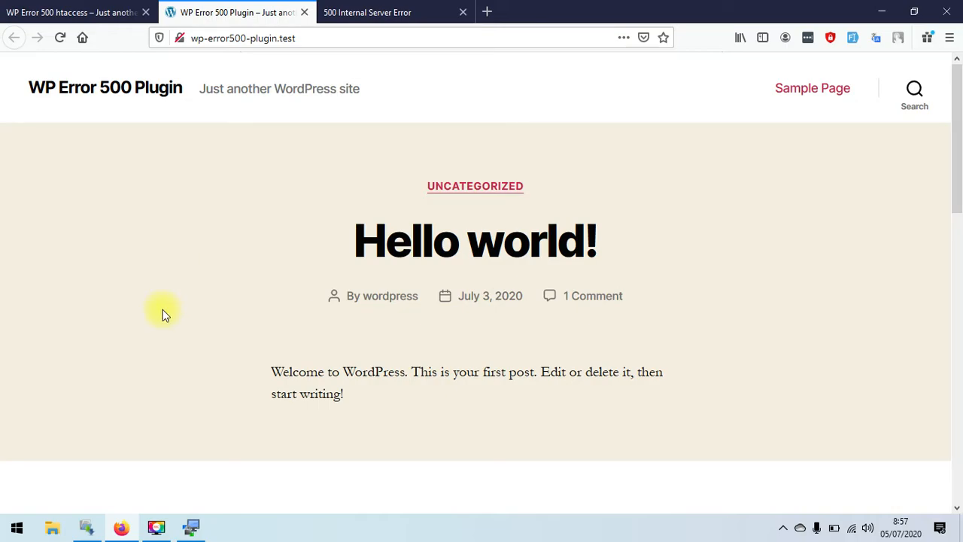
click(191, 527)
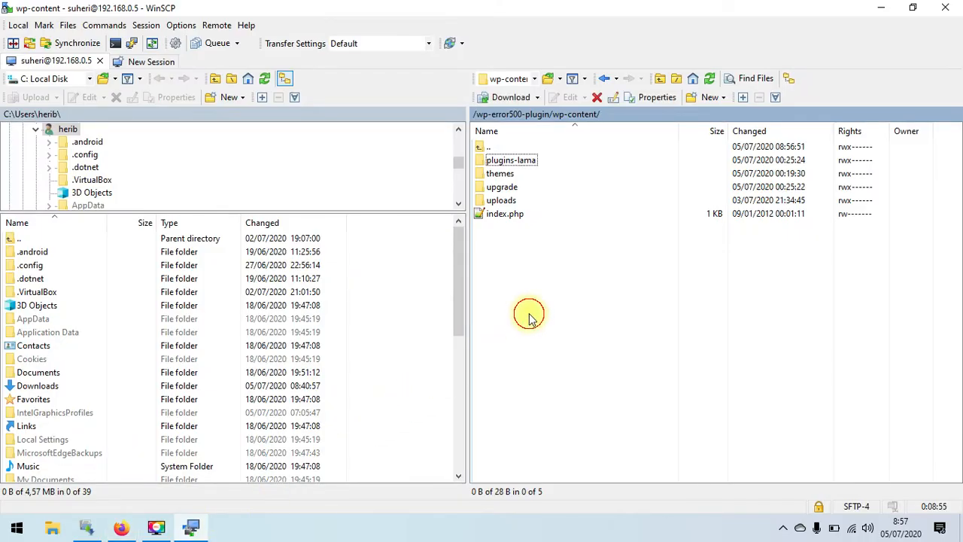
- Look inside the plugins-lama folder, then return to wp-content
click(525, 162)
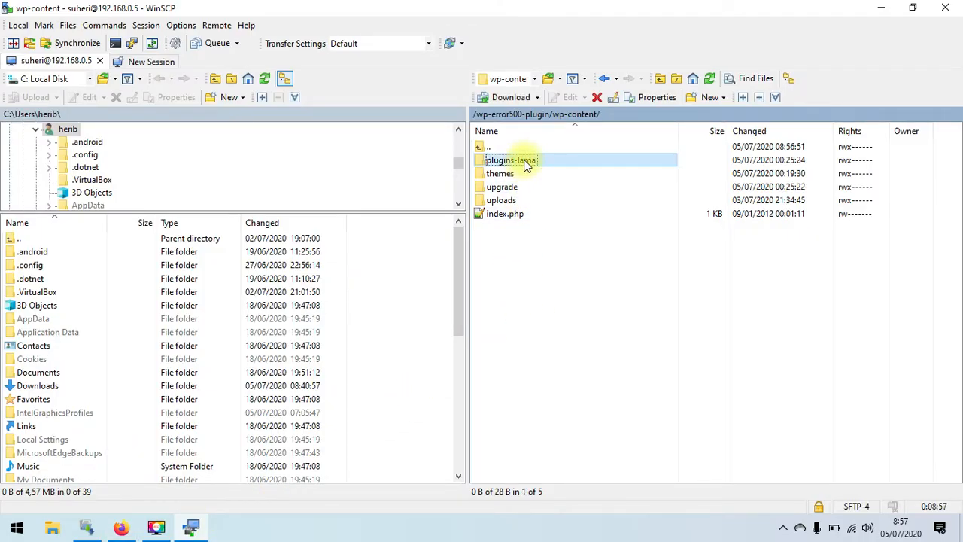
right_click(526, 166)
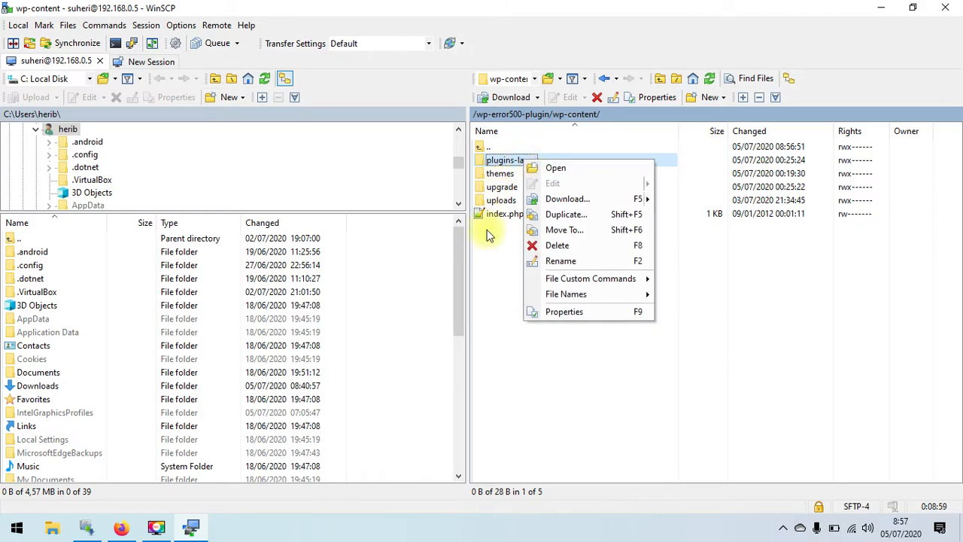
click(485, 267)
click(547, 163)
double_click(555, 161)
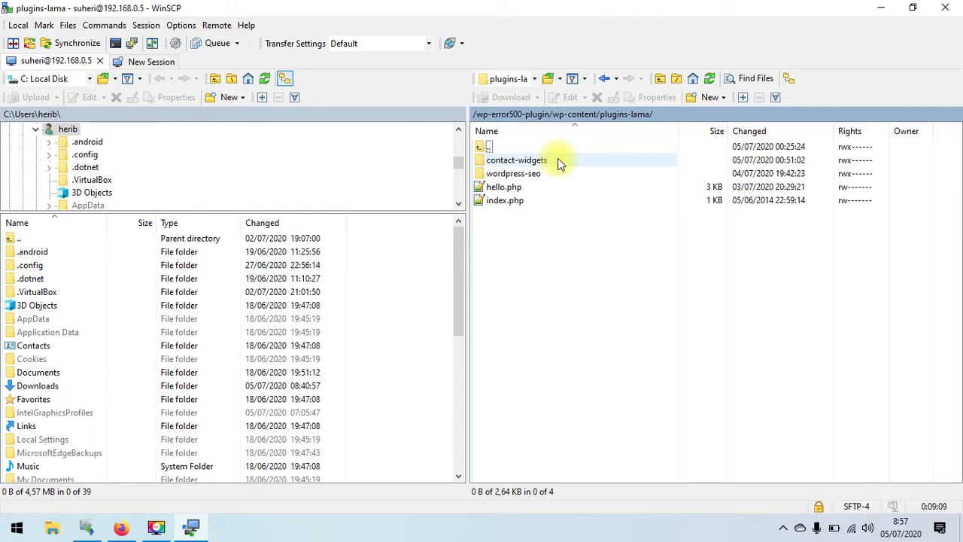
click(660, 79)
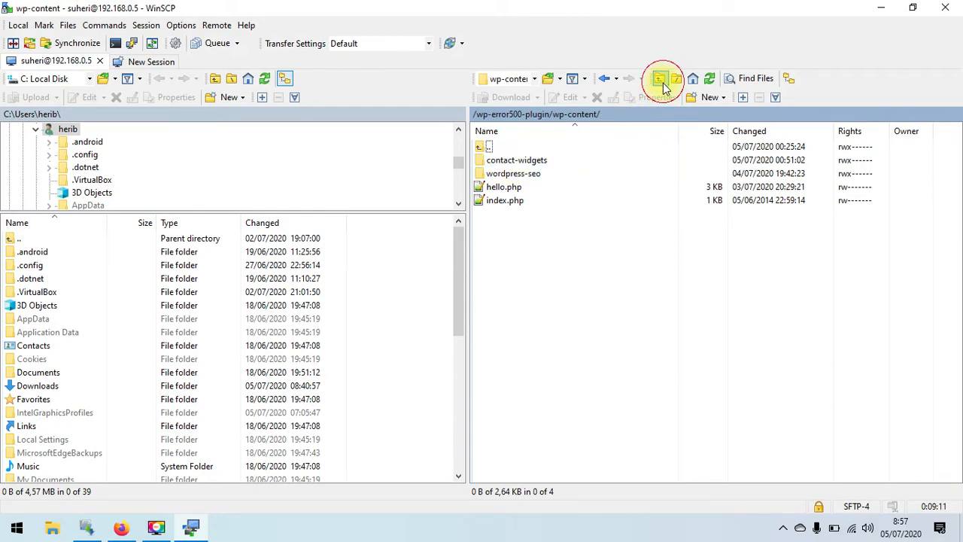
- Rename plugins-lama back to plugins and open it to list contact-widgets, wordpress-seo, hello.php, index.php
click(551, 161)
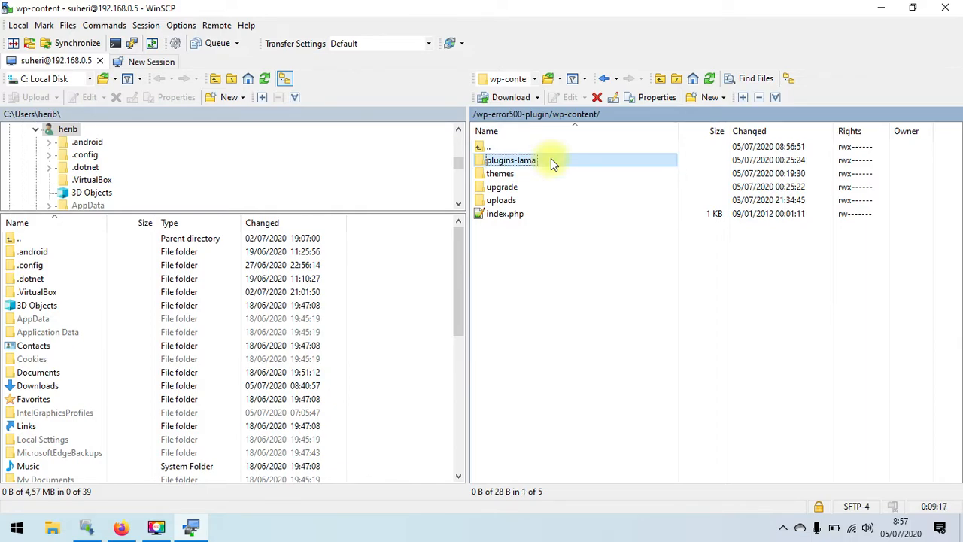
right_click(551, 163)
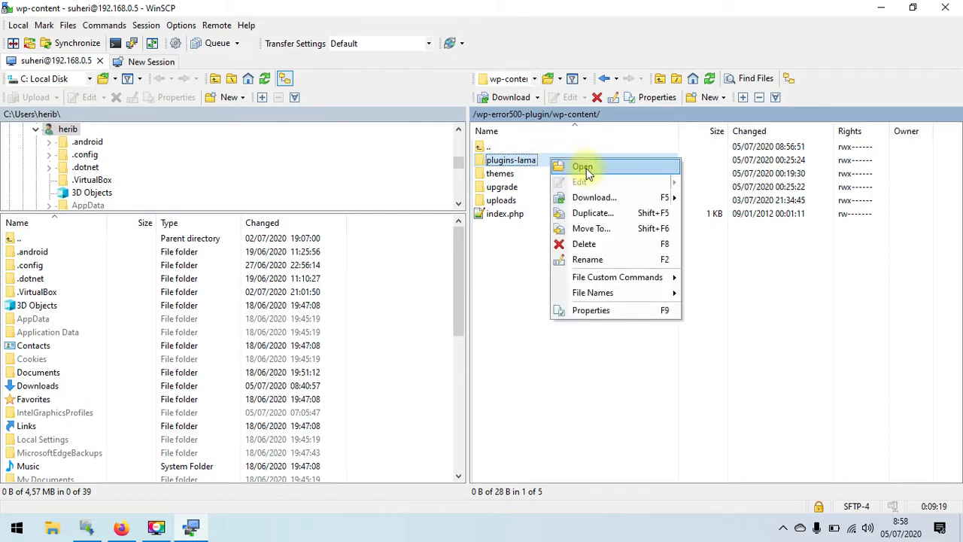
click(584, 260)
key(End)
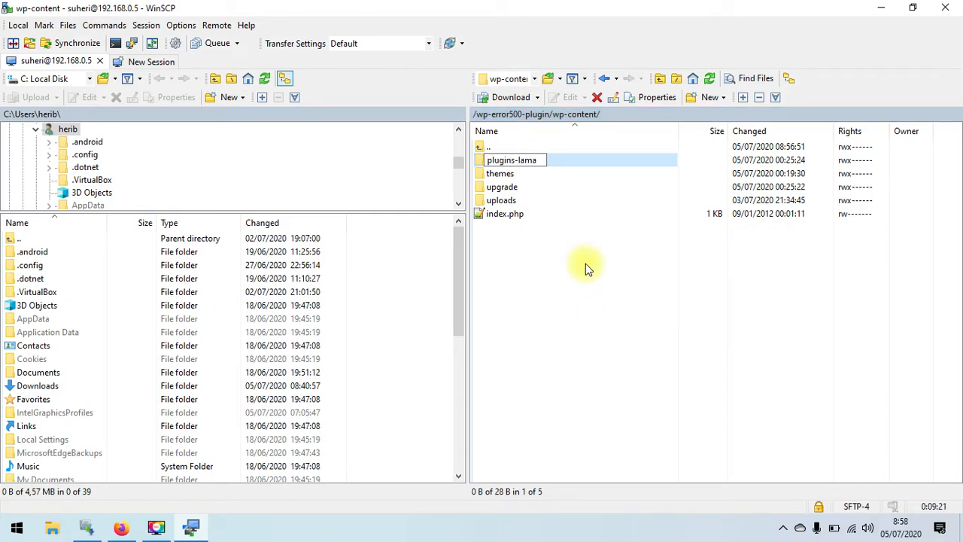
key(BackSpace)
key(BackSpace)
key(BackSpace)
key(BackSpace)
key(BackSpace)
key(Return)
double_click(546, 160)
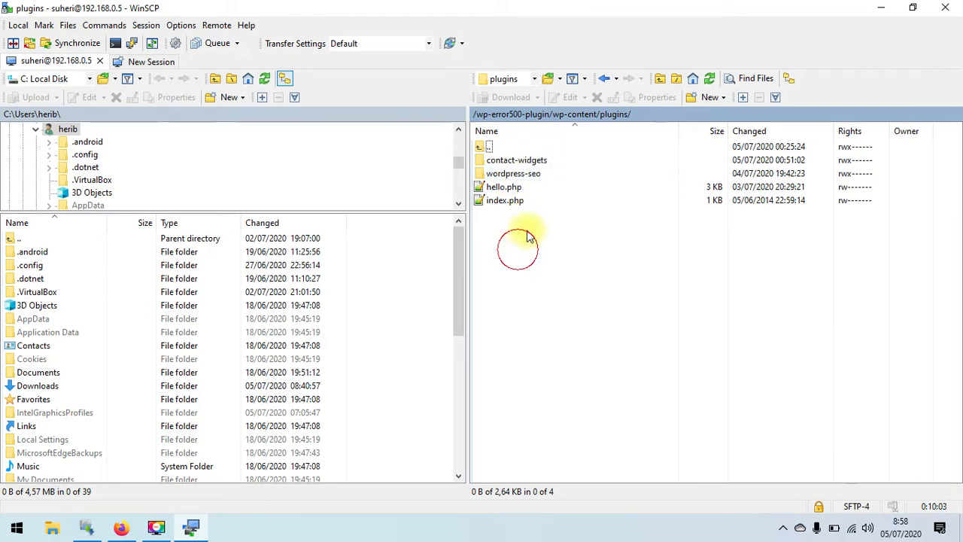
- Rename the wordpress-seo folder to wordpress-seo-lama
click(542, 178)
right_click(545, 177)
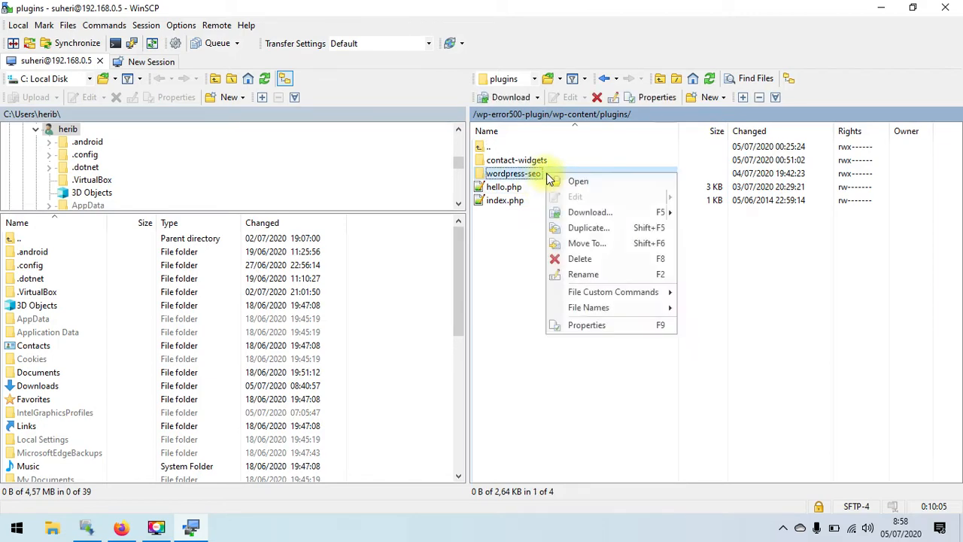
click(586, 276)
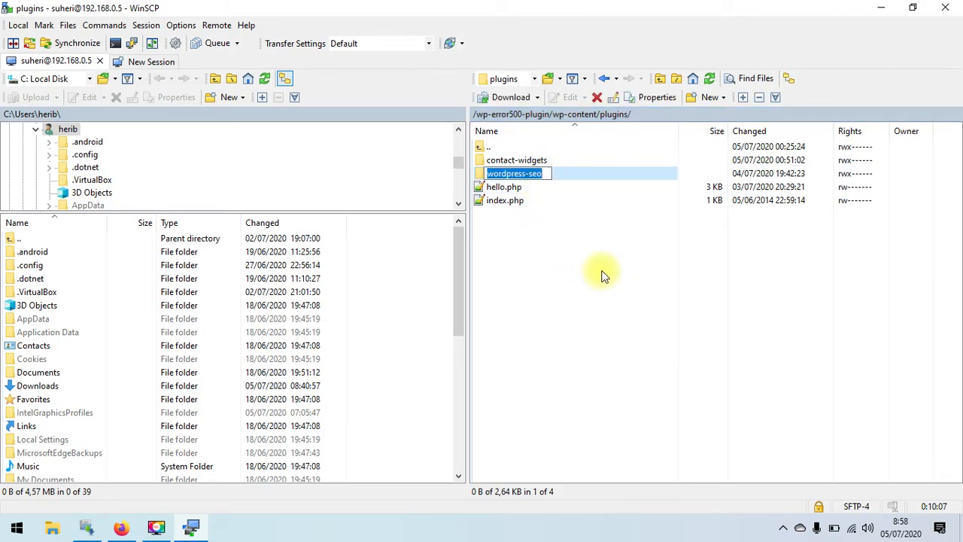
key(End)
text(-lama)
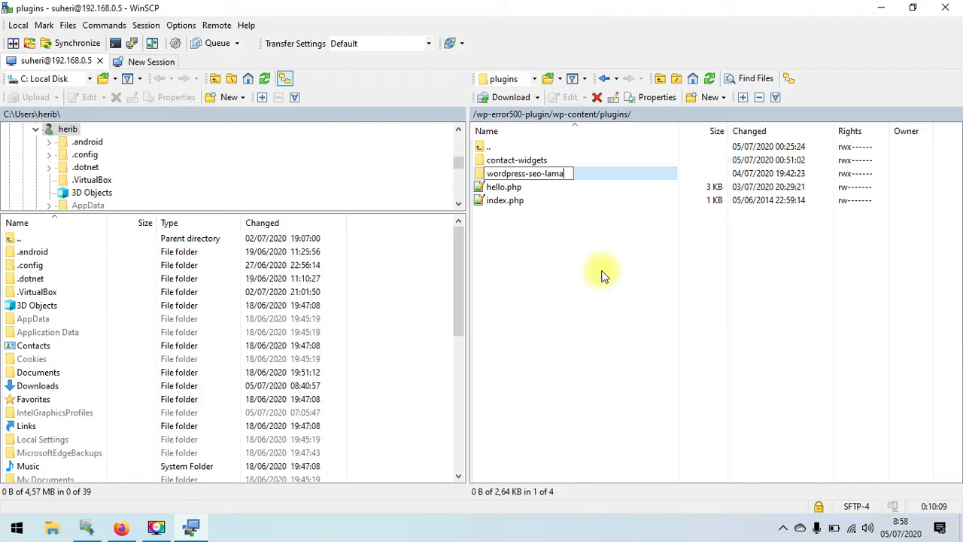
key(Return)
- Reload wp-error500-plugin.test in Firefox, which still shows the Internal Server Error
drag(602, 275, 537, 344)
click(121, 526)
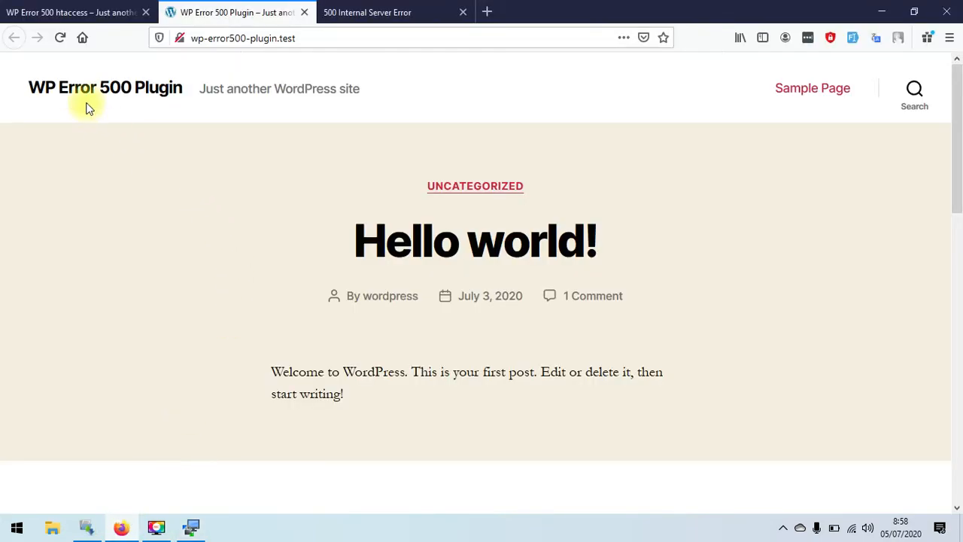
click(58, 41)
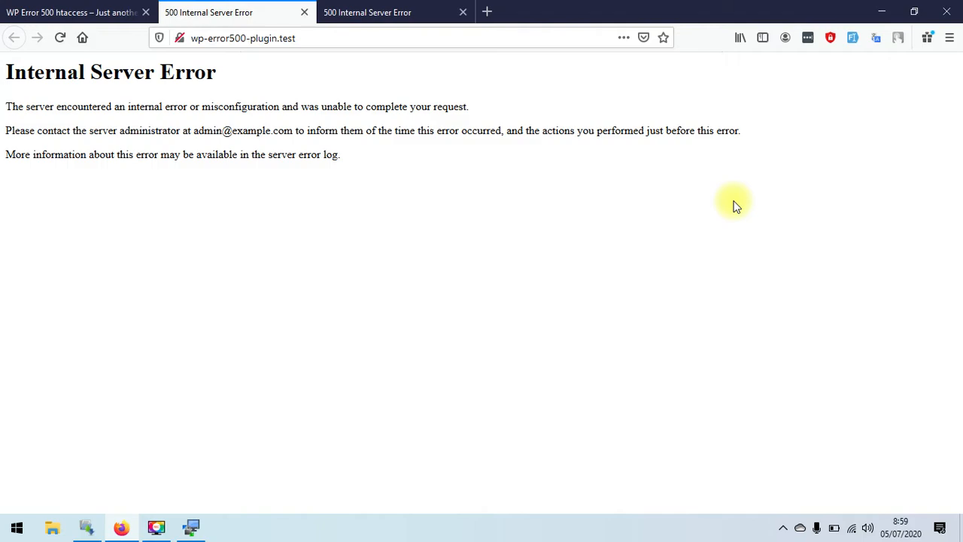
- Rename the wordpress-seo-lama plugin folder back to wordpress-seo
click(197, 527)
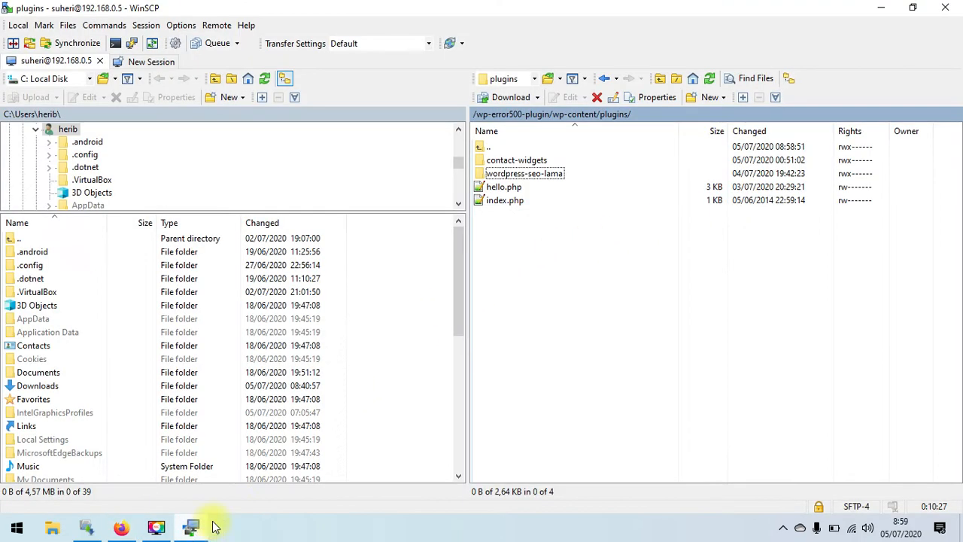
click(554, 176)
right_click(554, 176)
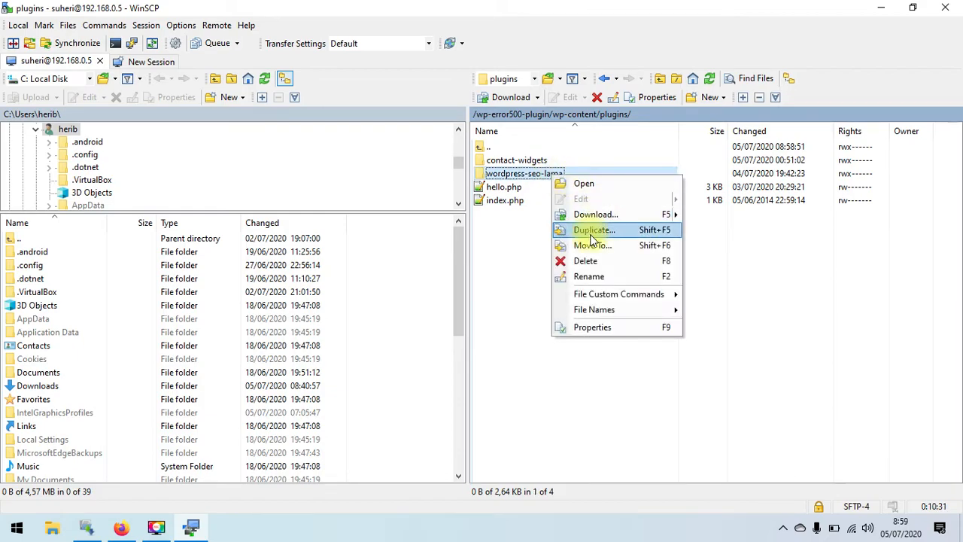
click(589, 277)
key(End)
key(BackSpace)
key(BackSpace)
key(BackSpace)
key(BackSpace)
key(BackSpace)
click(589, 278)
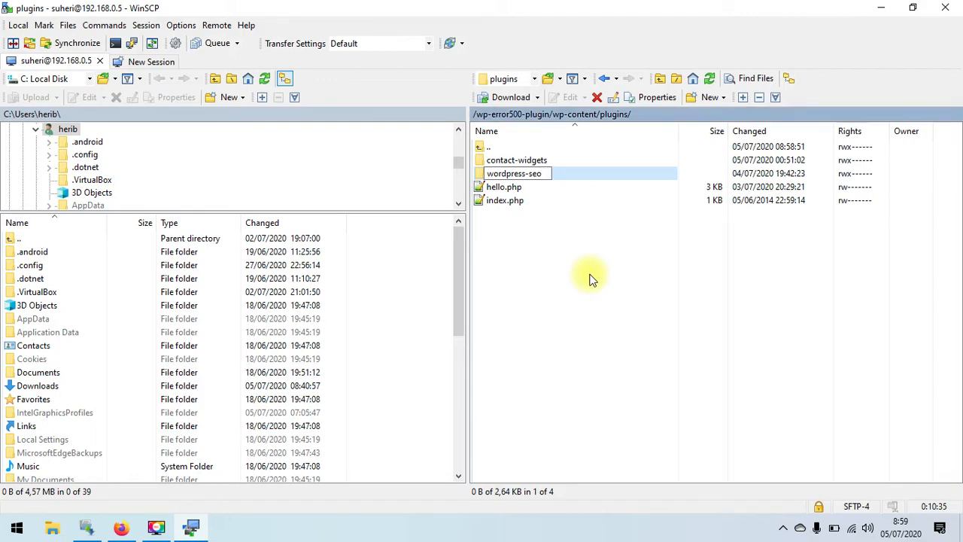
- Rename the contact-widgets plugin folder to contact-widgets-lama to disable it
click(544, 161)
right_click(544, 160)
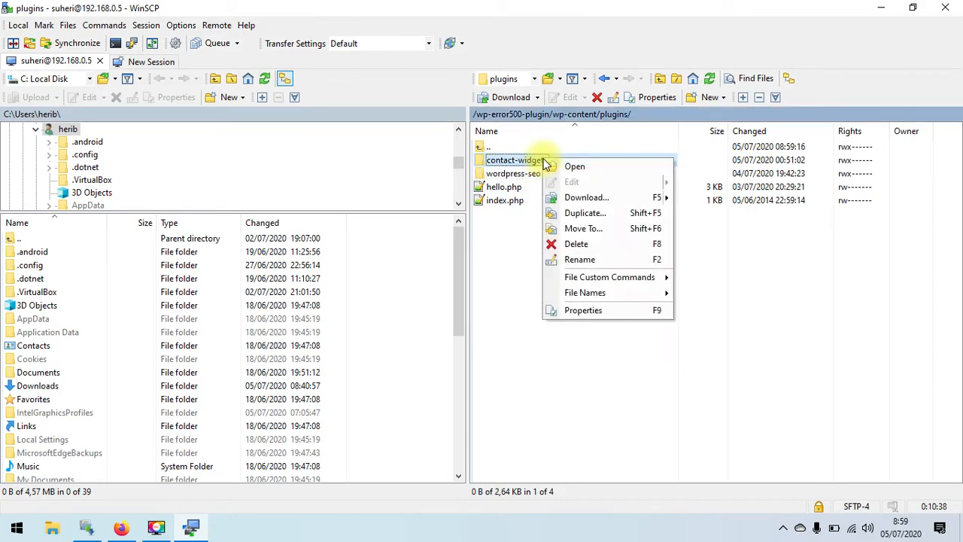
click(583, 259)
key(End)
text(-lamam)
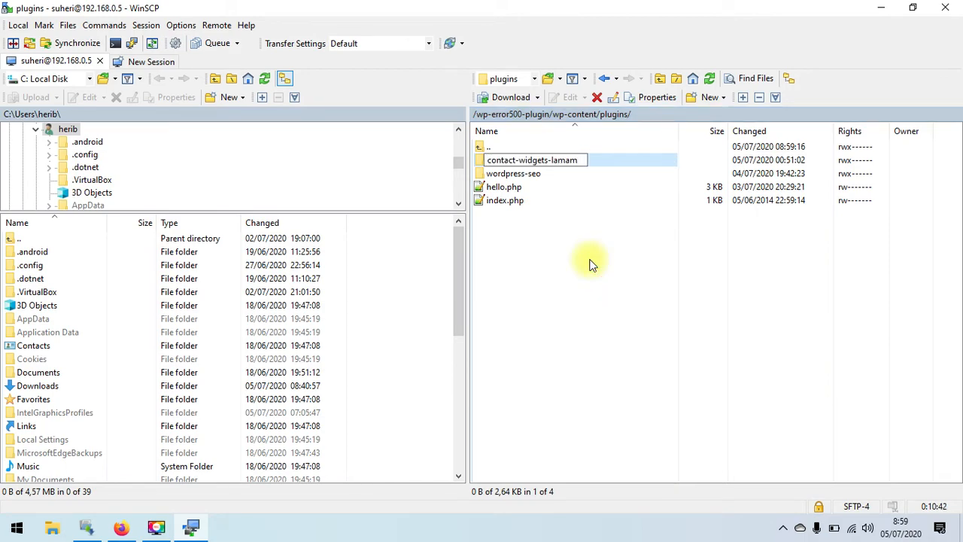
key(BackSpace)
key(Return)
click(585, 264)
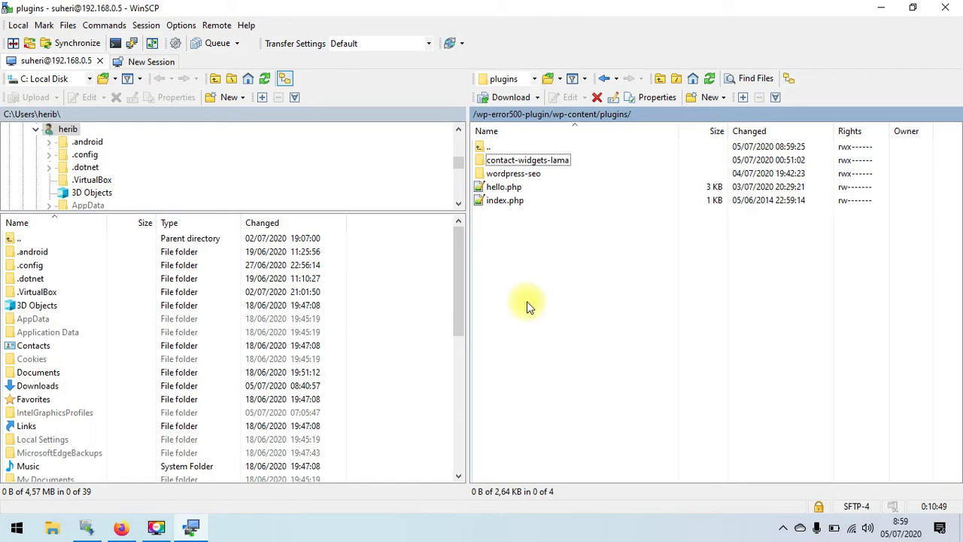
click(122, 528)
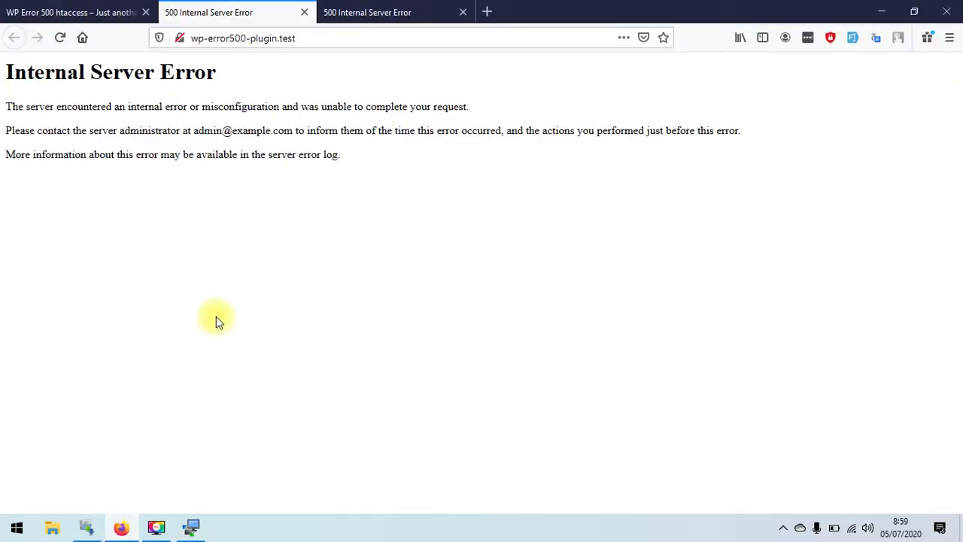
- Reload wp-error500-plugin.test and scroll its Hello world homepage to confirm it loads
click(60, 38)
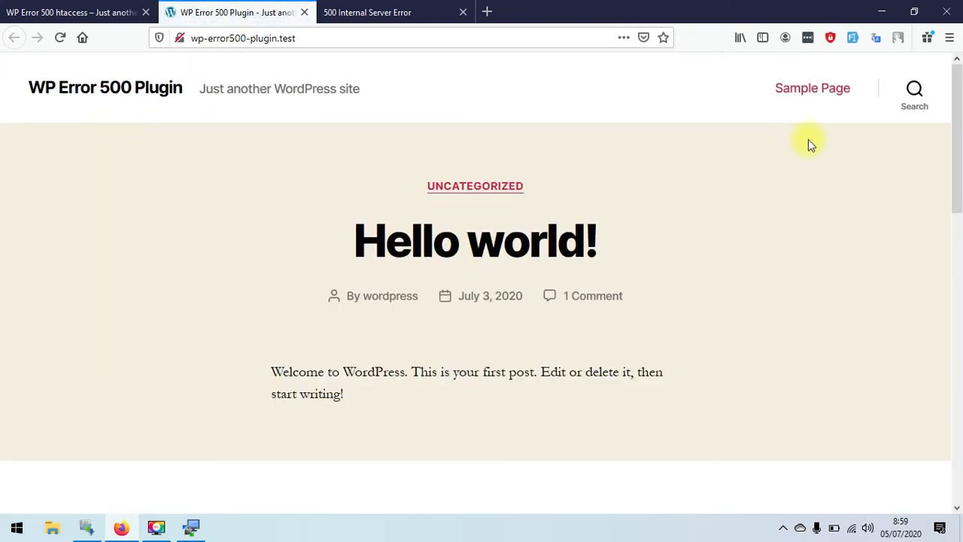
drag(956, 107, 954, 350)
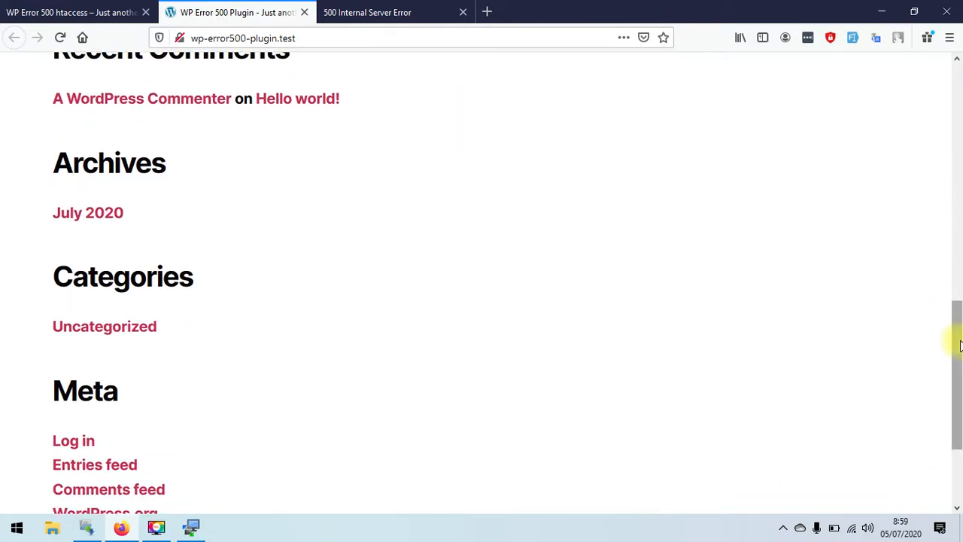
click(193, 527)
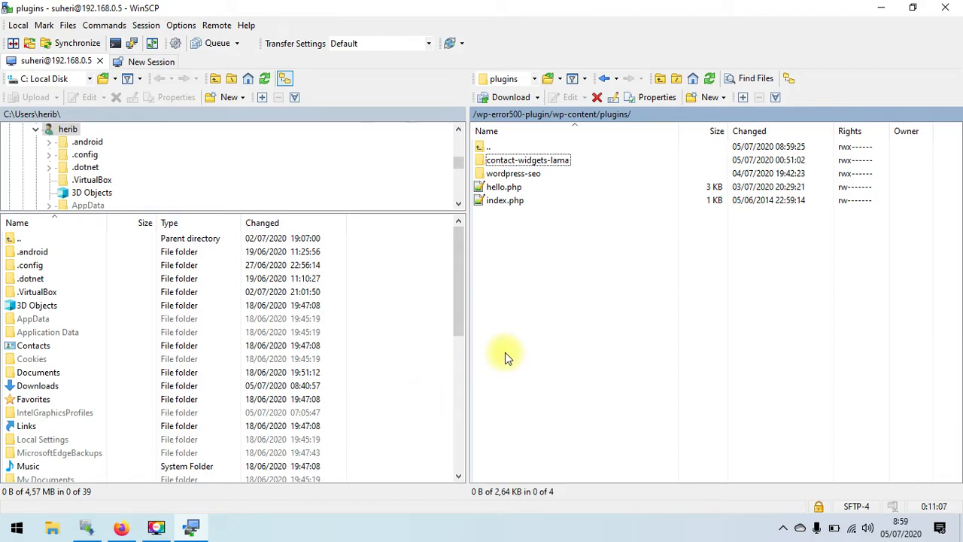
- Delete the contact-widgets-lama folder from the server's plugins directory
click(552, 161)
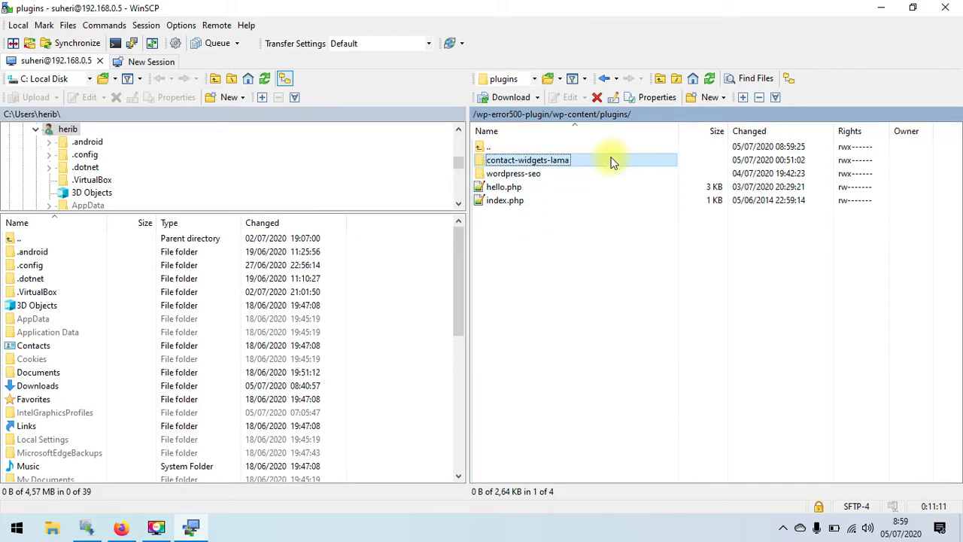
click(598, 97)
click(477, 292)
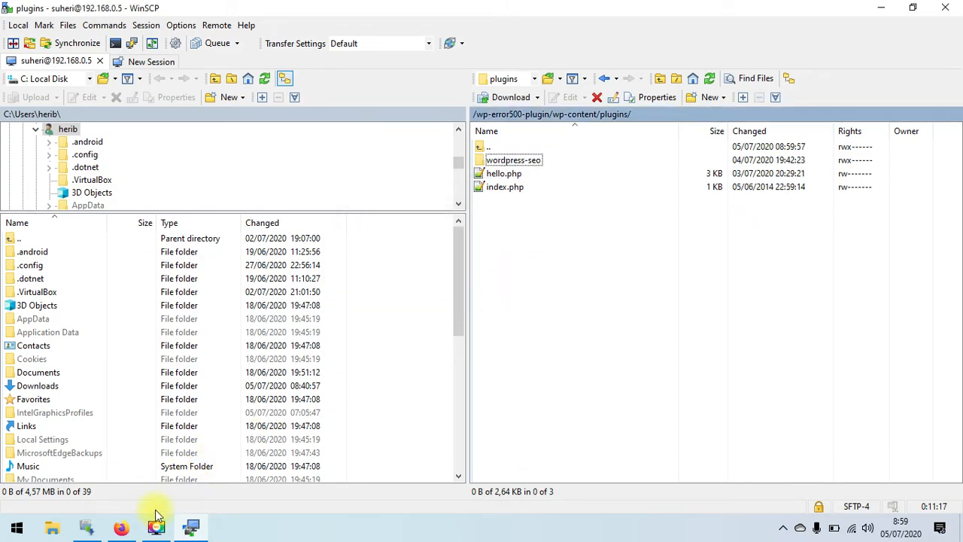
- Reload the plugin site's homepage and follow its Log in link
click(122, 527)
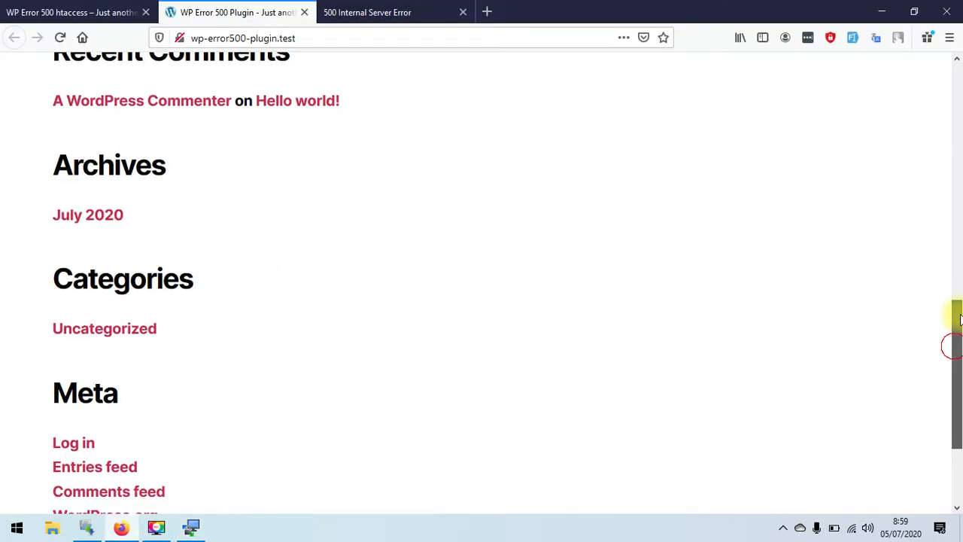
drag(954, 344, 953, 60)
click(52, 62)
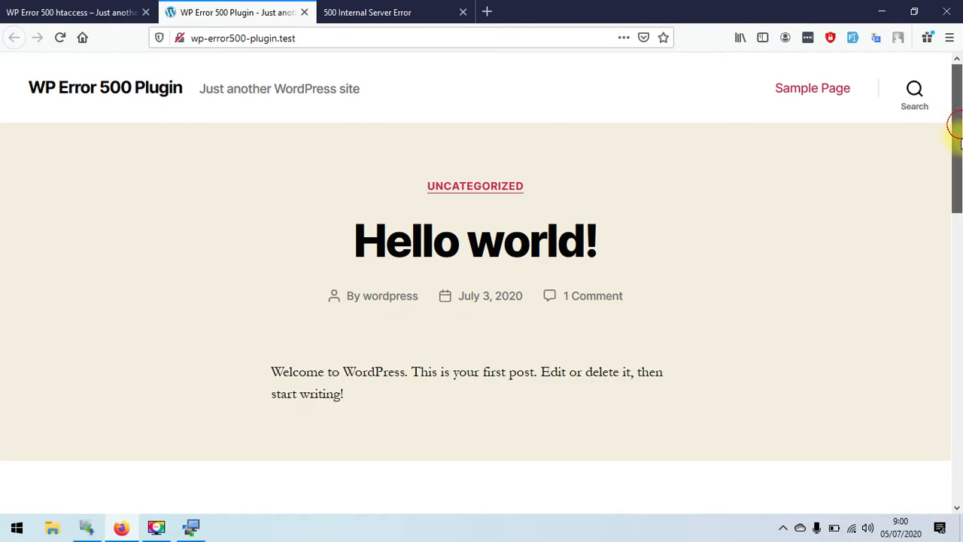
drag(956, 122, 955, 369)
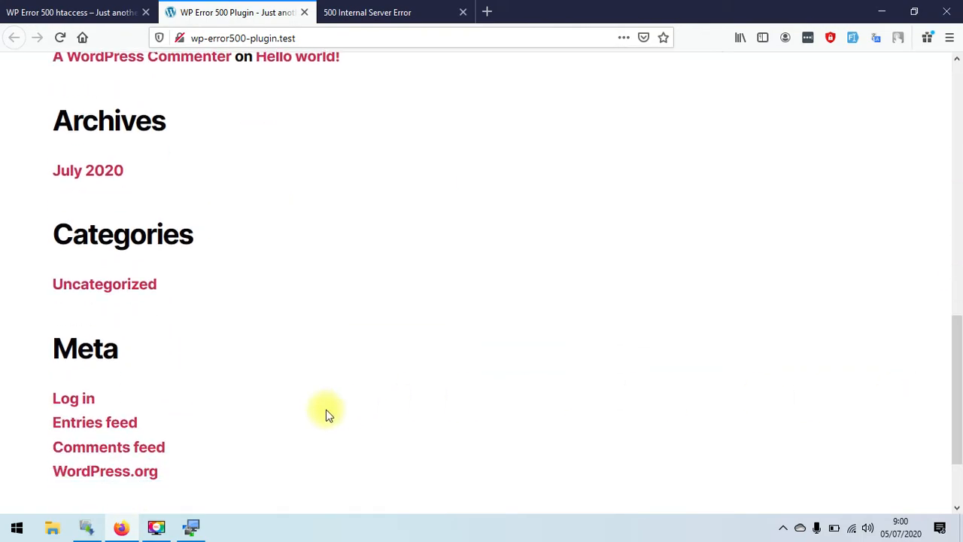
click(76, 399)
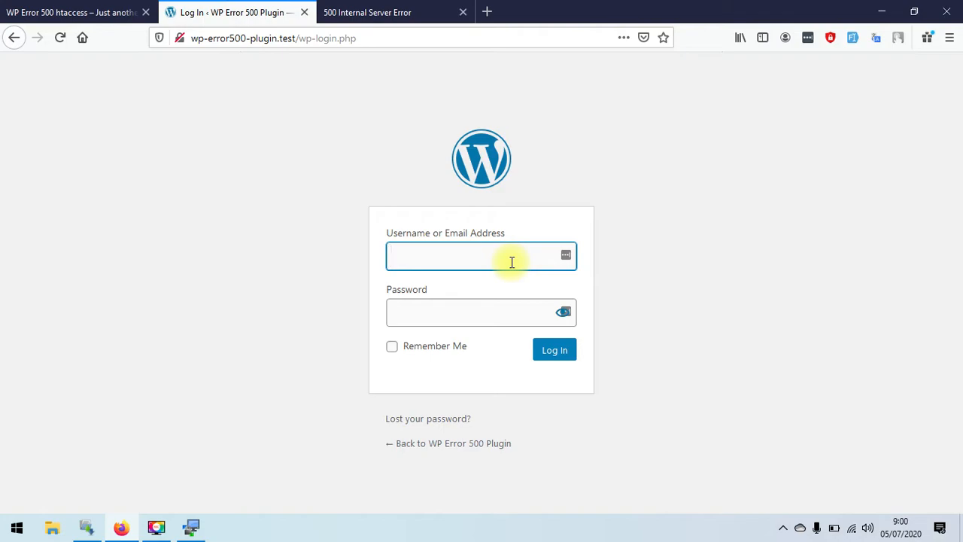
- Log in to the WordPress admin with the site credentials and open the Plugins list
text(W)
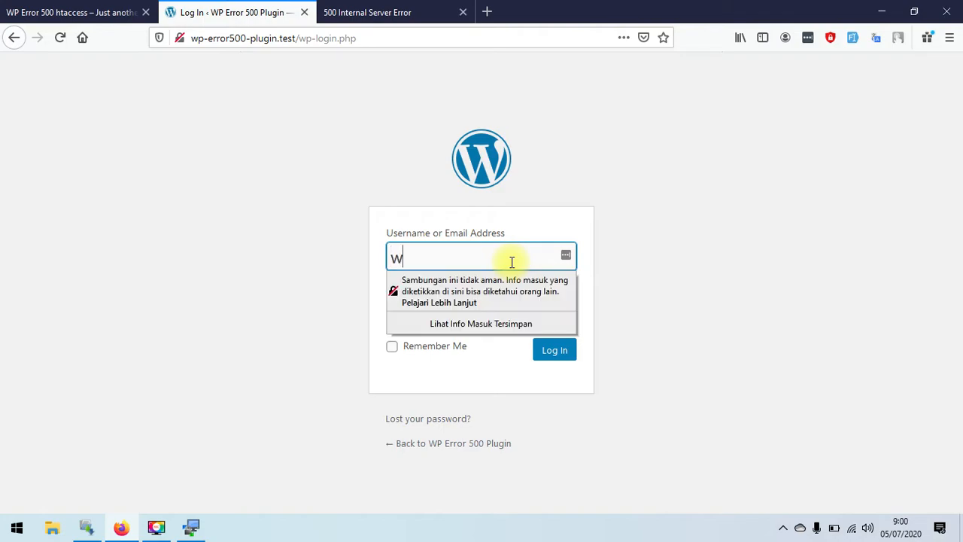
text(ordpress)
key(Tab)
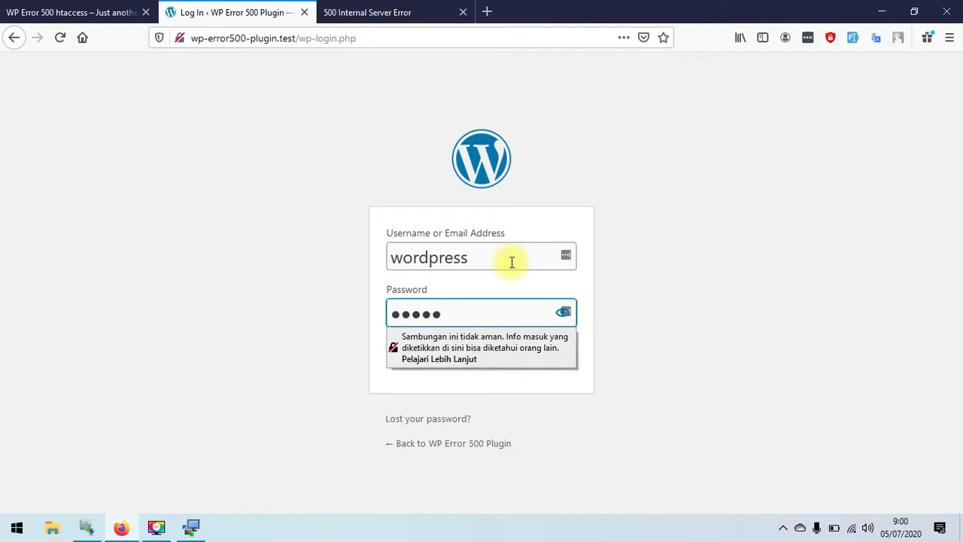
click(570, 352)
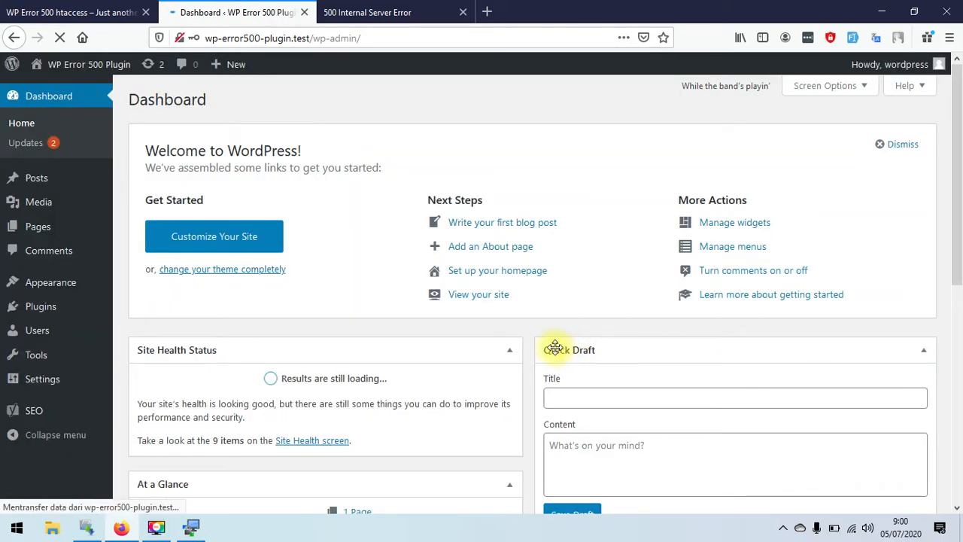
click(37, 308)
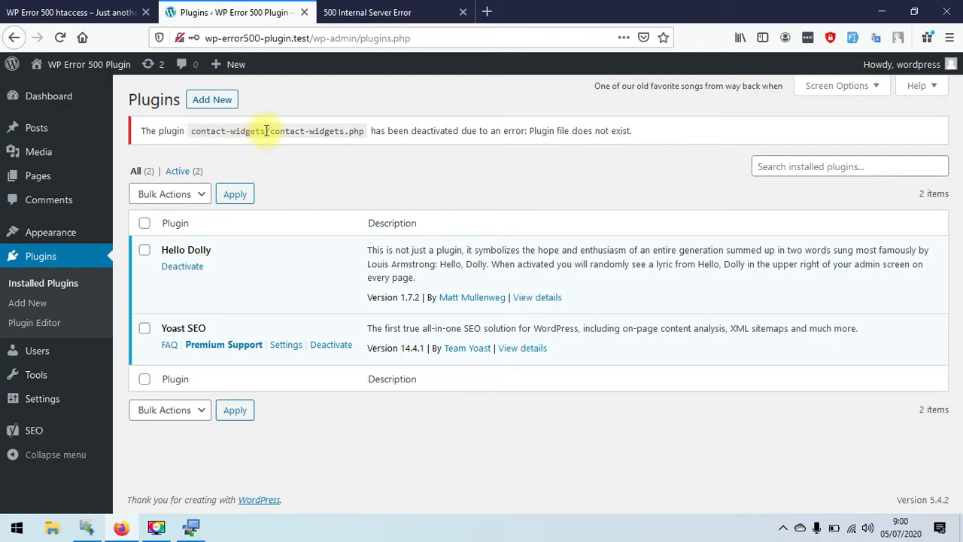
- Search the Add Plugins directory for 'contact widget'
click(215, 100)
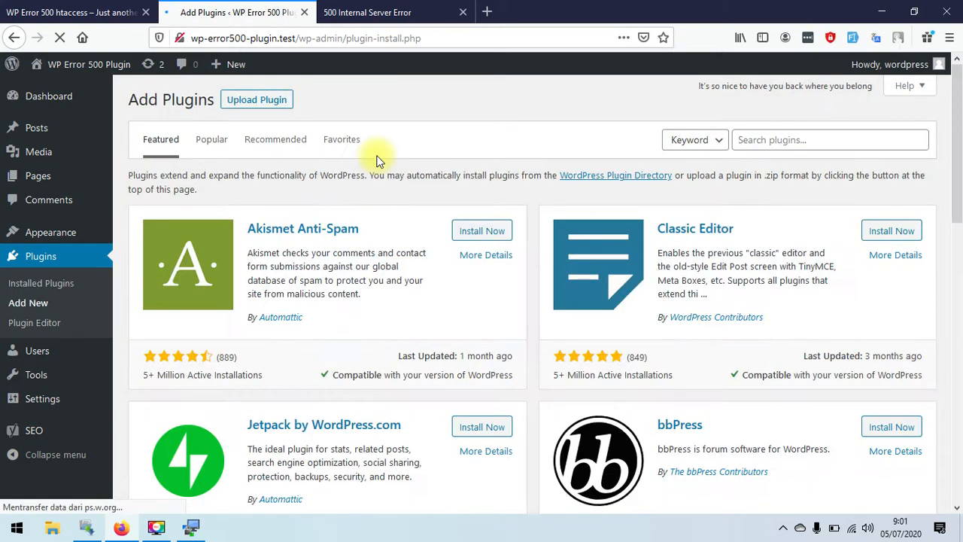
click(766, 143)
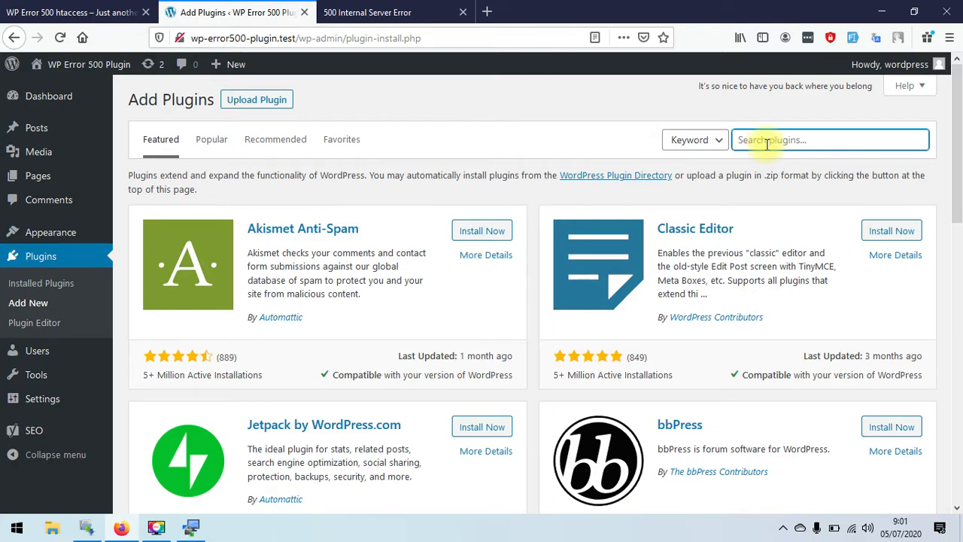
text(contact widget)
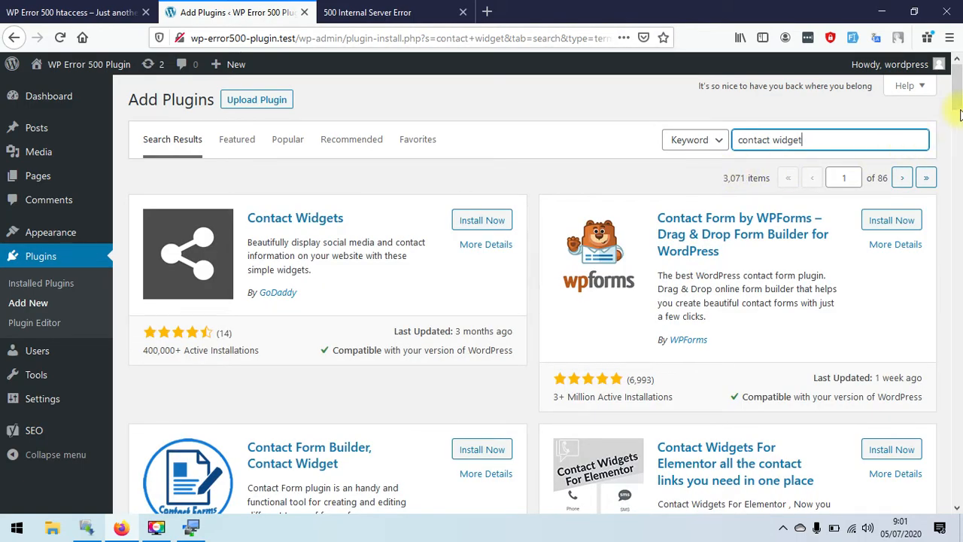
mouse_move(955, 107)
mouse_down()
mouse_move(957, 242)
mouse_move(957, 106)
mouse_up()
- Upload contact-widgets.1.0.0.zip from Downloads, install it and activate Contact Widgets
click(260, 105)
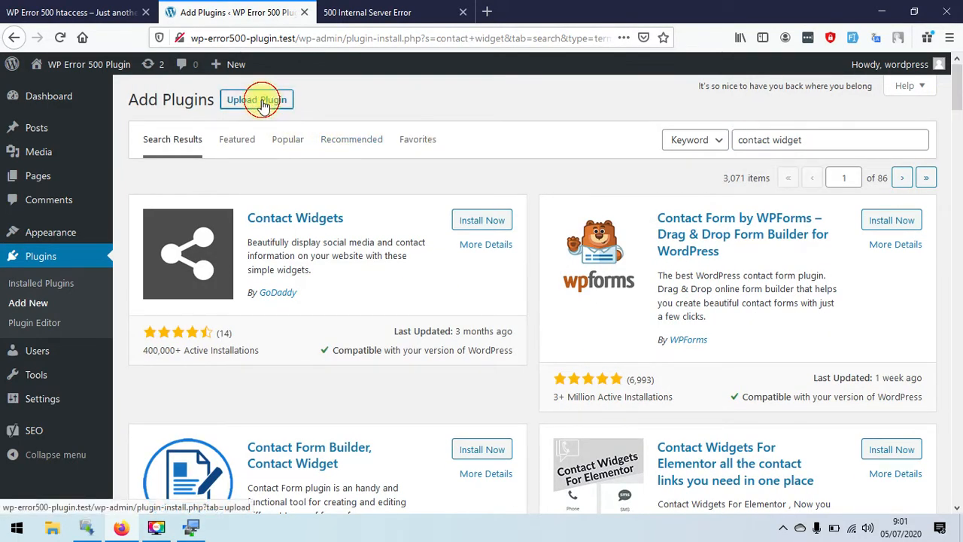
click(418, 229)
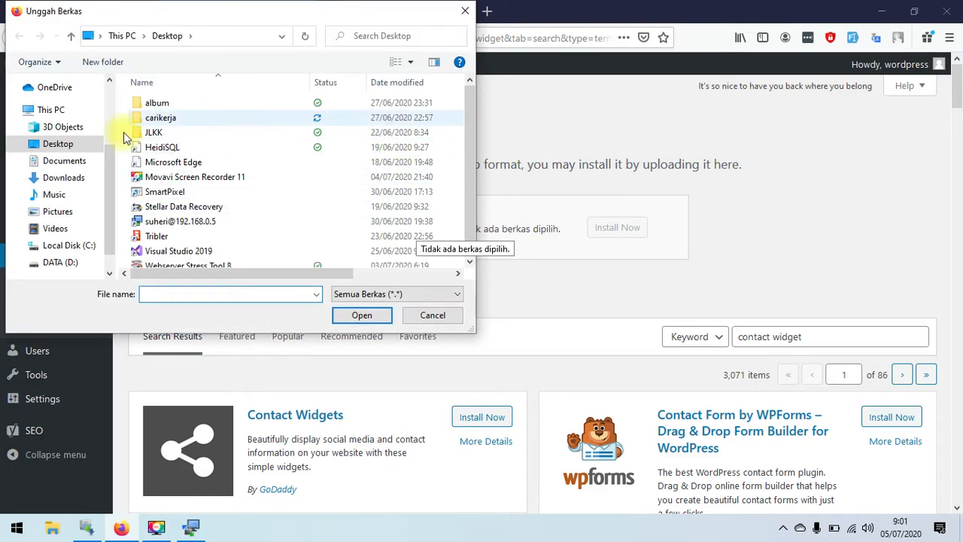
click(64, 177)
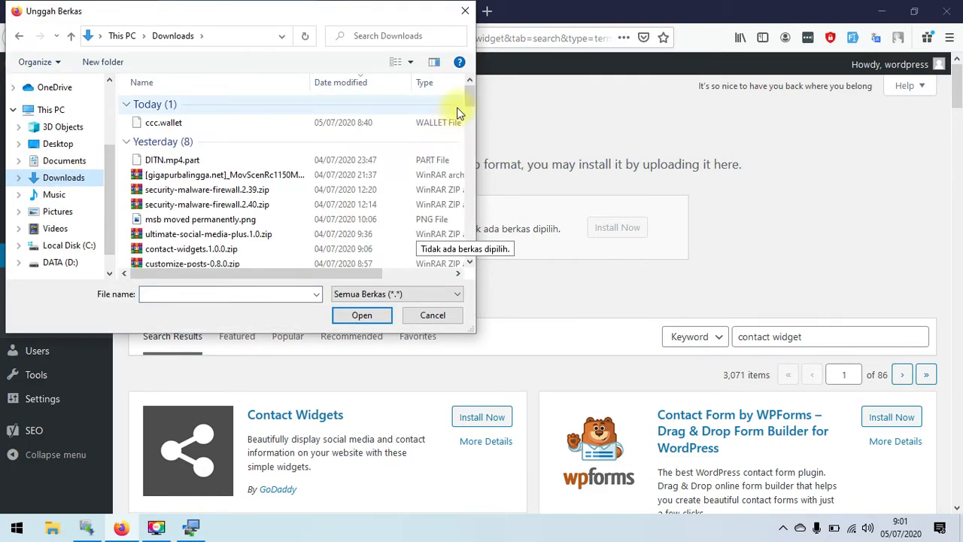
drag(464, 103, 469, 118)
click(232, 186)
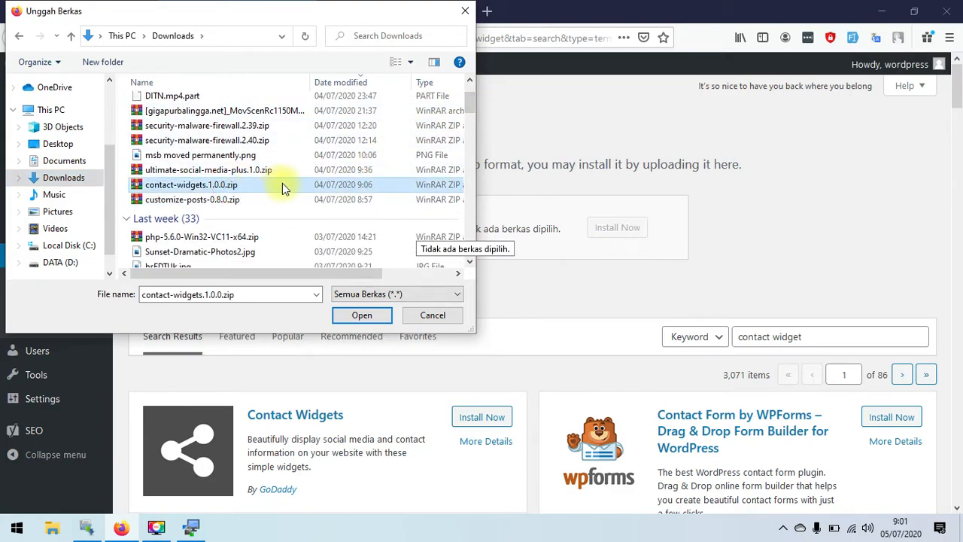
double_click(275, 185)
click(619, 228)
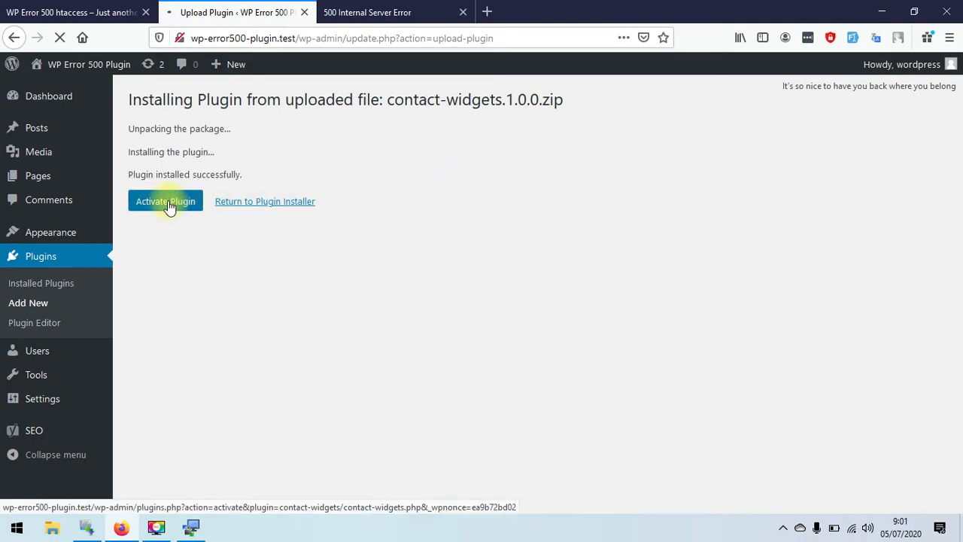
click(164, 205)
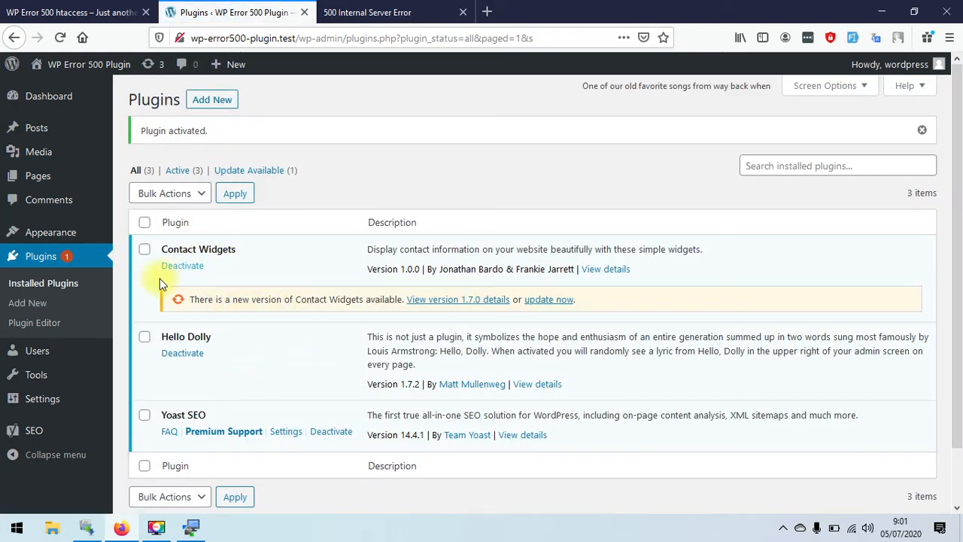
- Open Appearance > Widgets and expand the Footer #2 Contact and Social widget settings
mouse_move(77, 235)
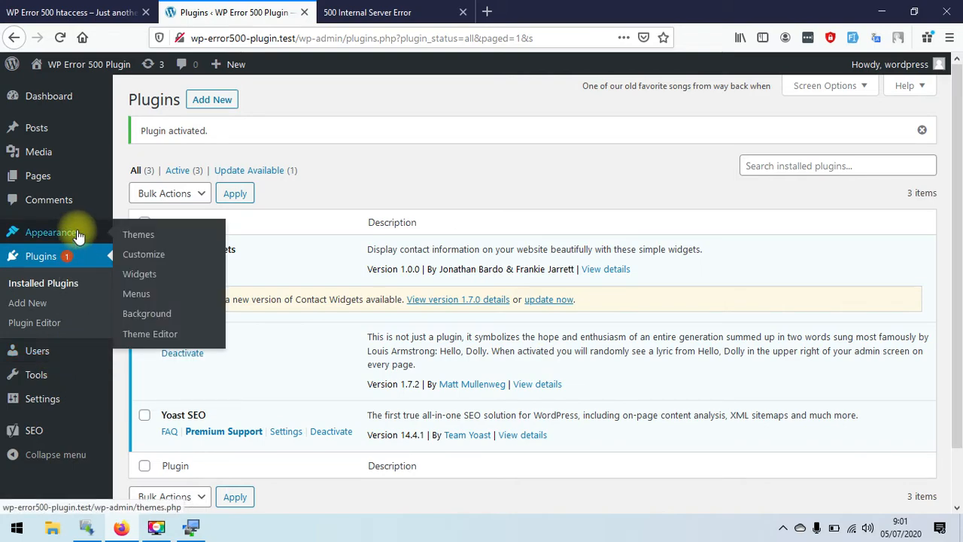
click(141, 273)
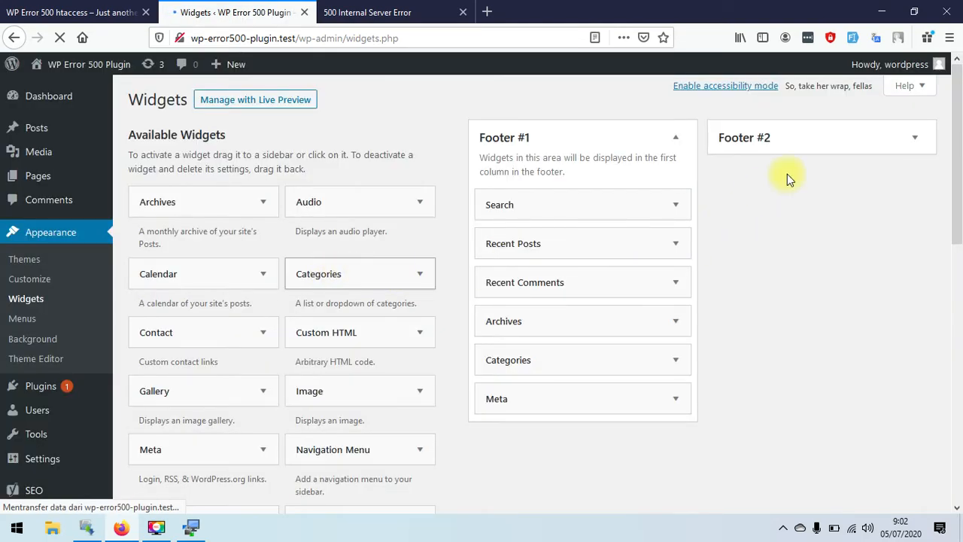
click(912, 139)
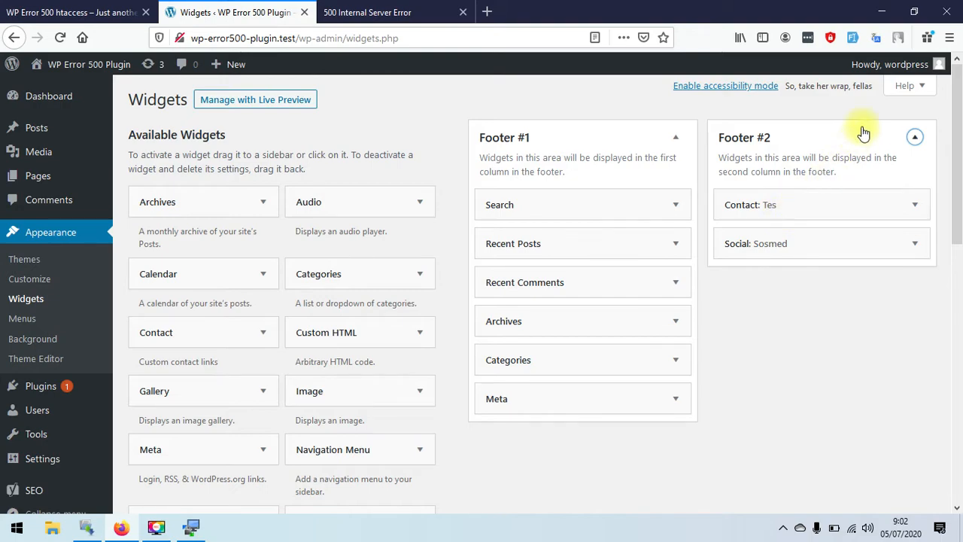
mouse_move(887, 64)
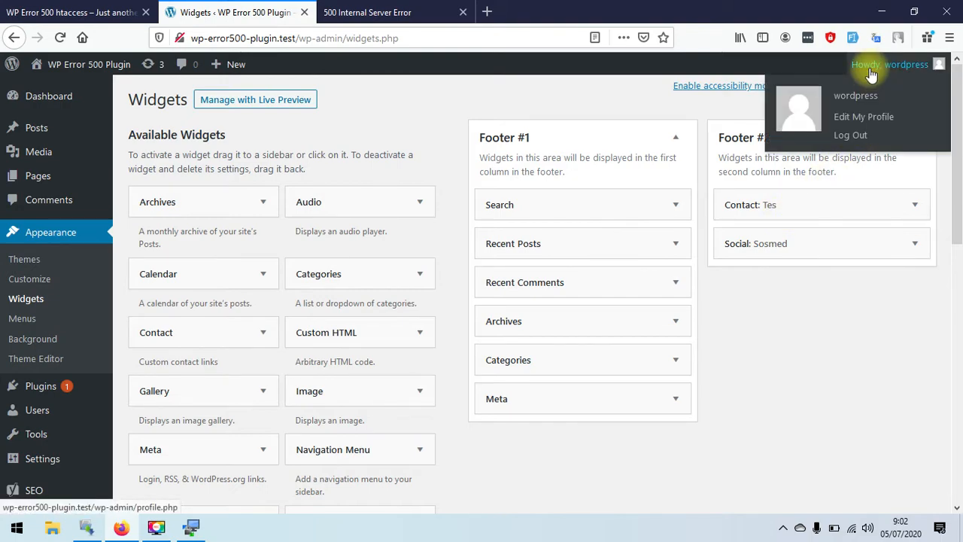
click(915, 203)
scroll(959, 225, down, 2)
scroll(959, 224, down, 5)
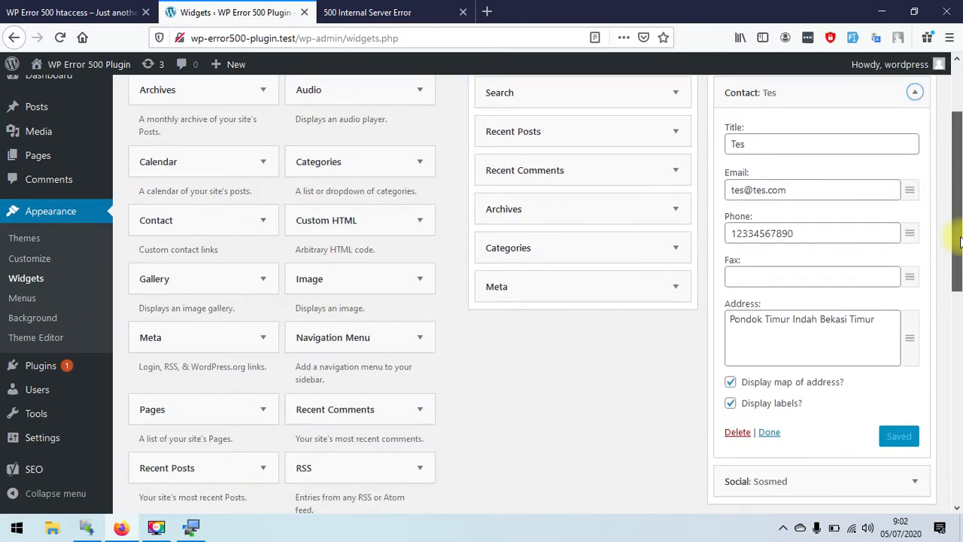
click(914, 376)
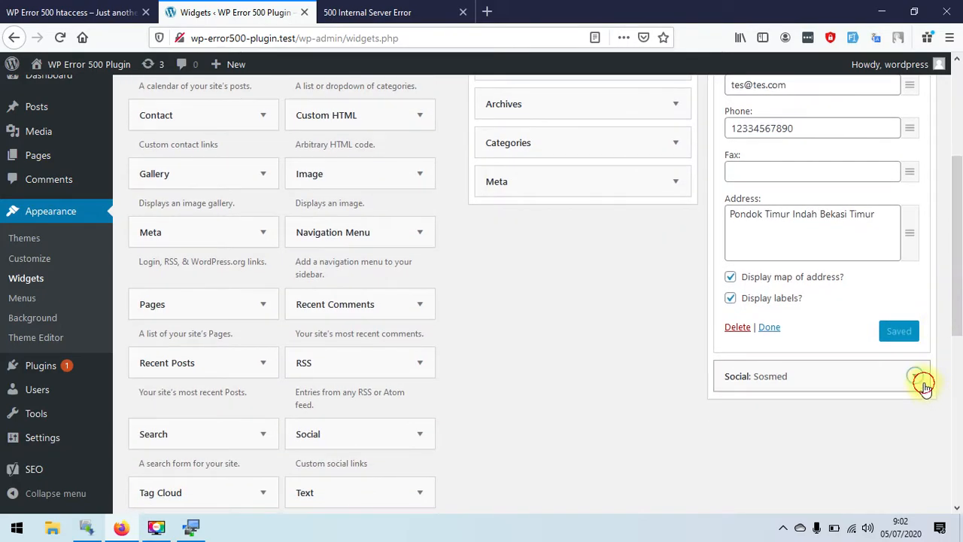
scroll(959, 365, down, 2)
drag(961, 365, 962, 229)
- Retitle the Footer #2 Contact widget to 'Testing Plugins' and save it
click(776, 202)
drag(776, 204, 660, 199)
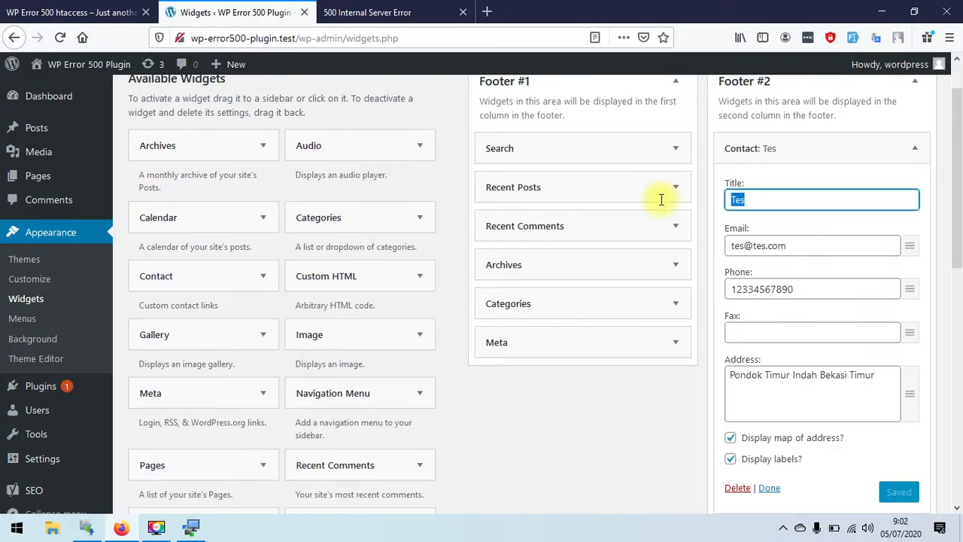
text(Testing Plugins)
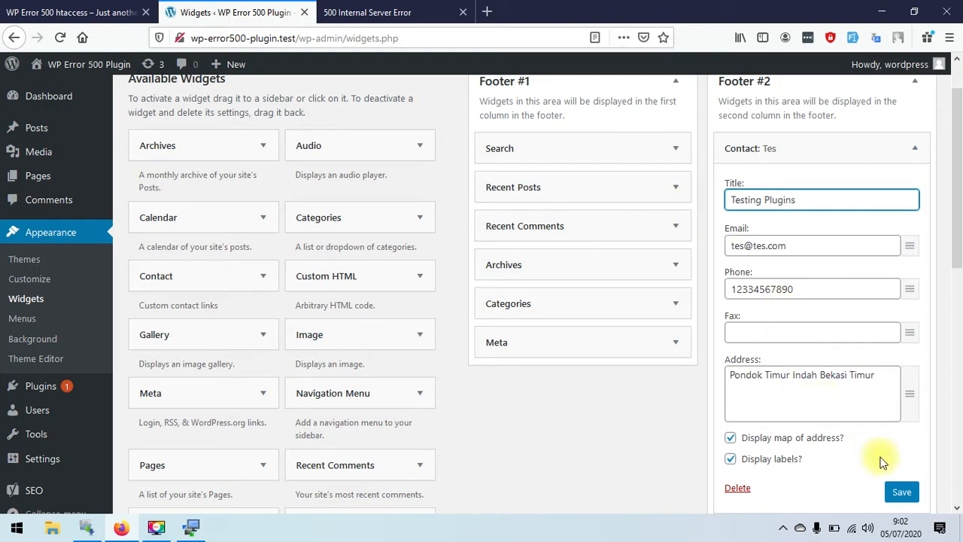
click(900, 491)
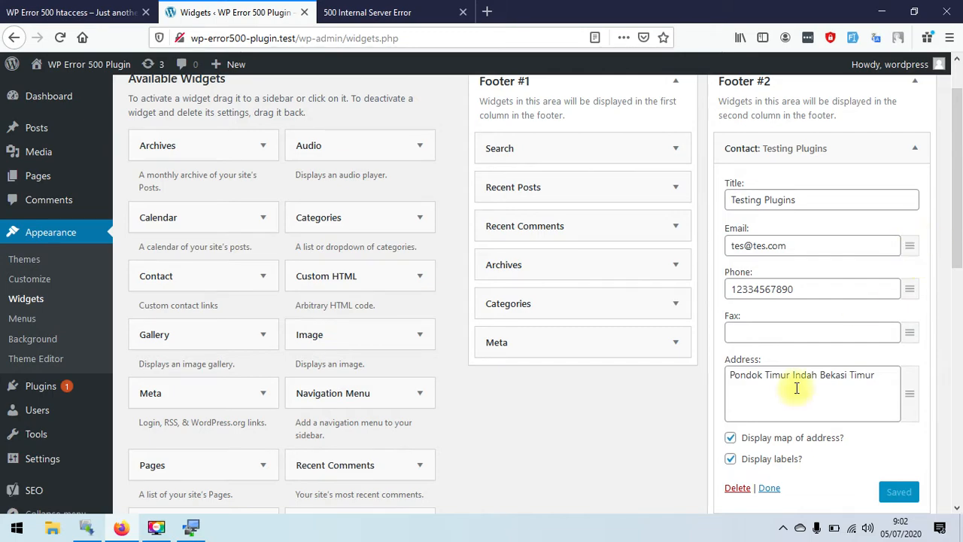
click(771, 488)
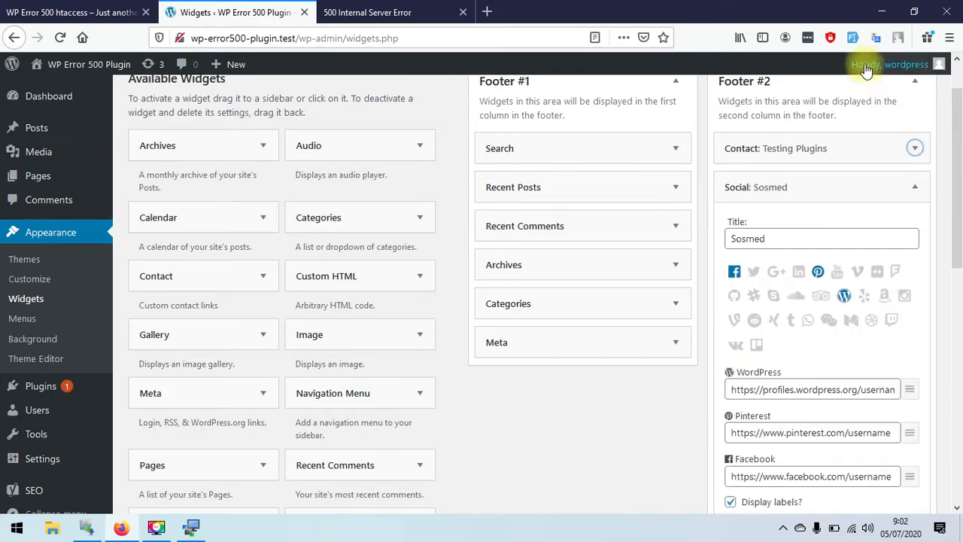
- Log out and check the Testing Plugins and Sosmed widgets in the plugin site's footer
mouse_move(866, 64)
click(843, 136)
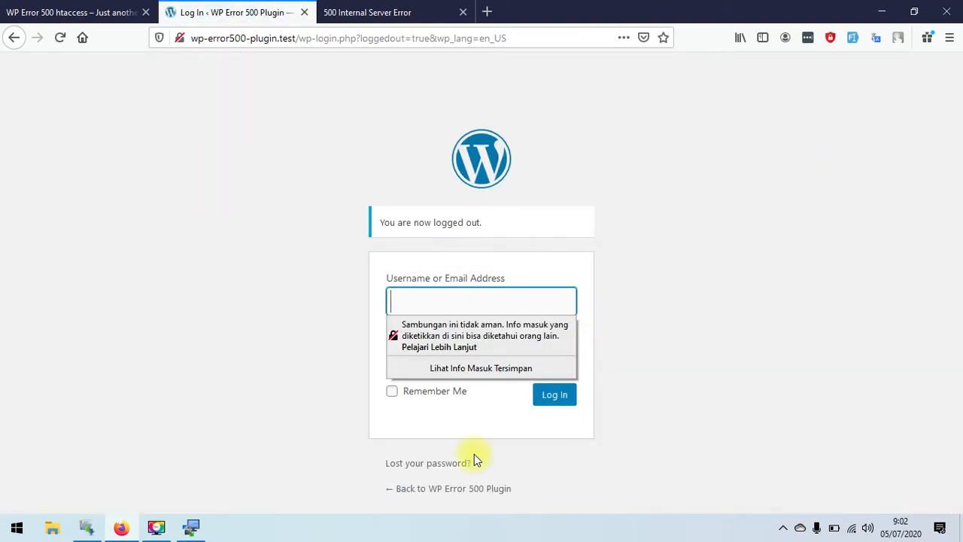
click(442, 488)
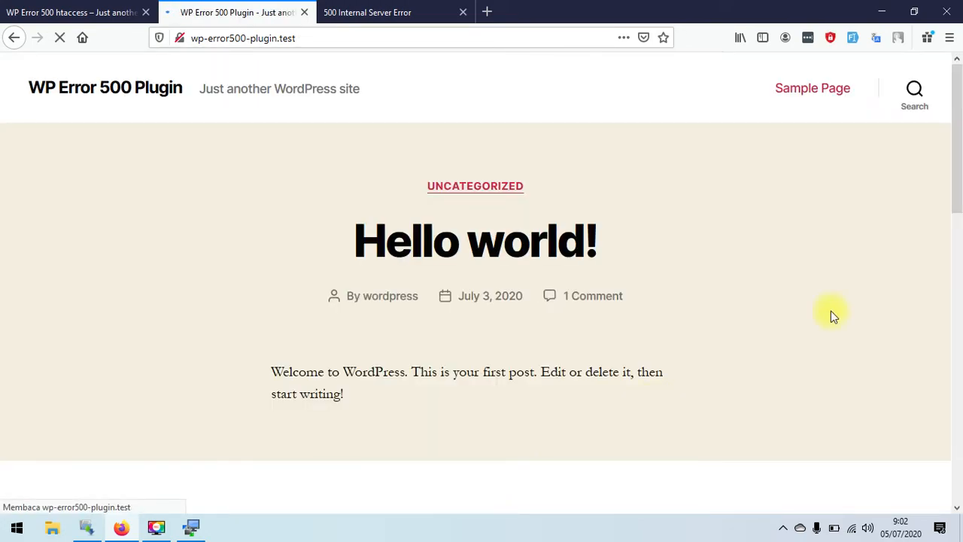
drag(957, 146, 952, 263)
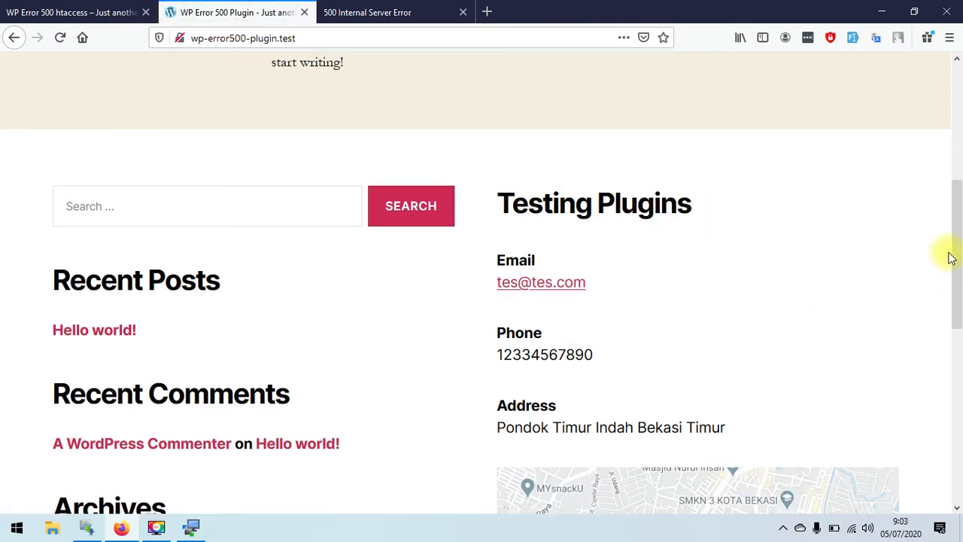
drag(956, 238, 959, 265)
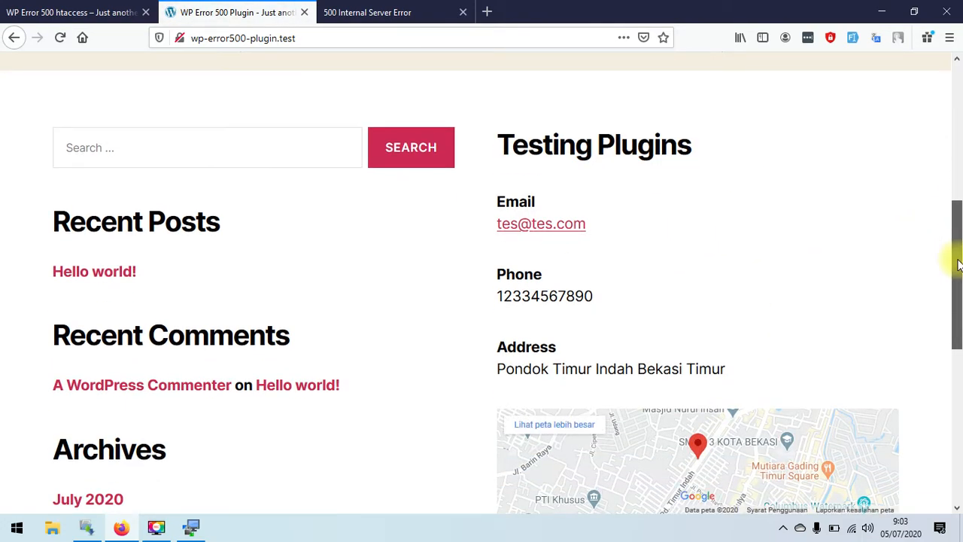
drag(958, 265, 951, 364)
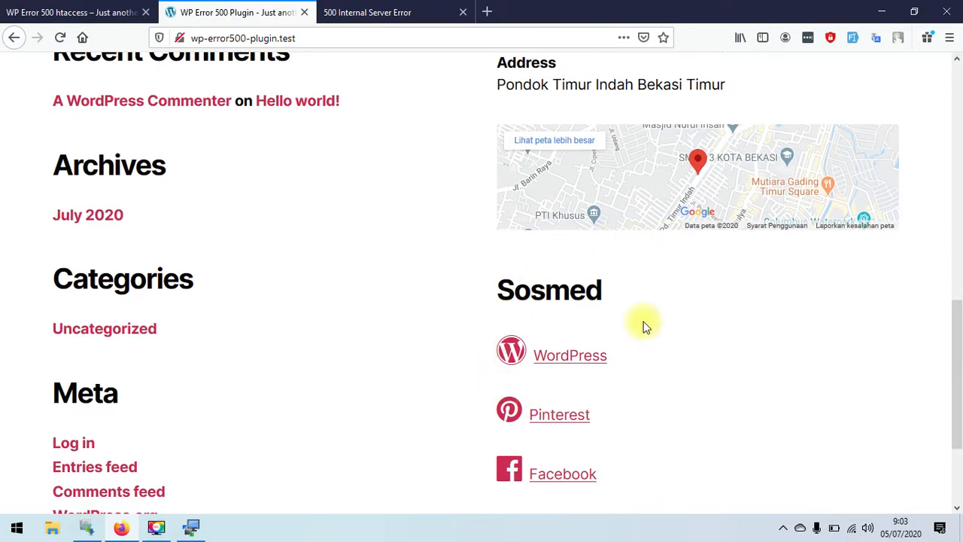
drag(956, 335, 957, 367)
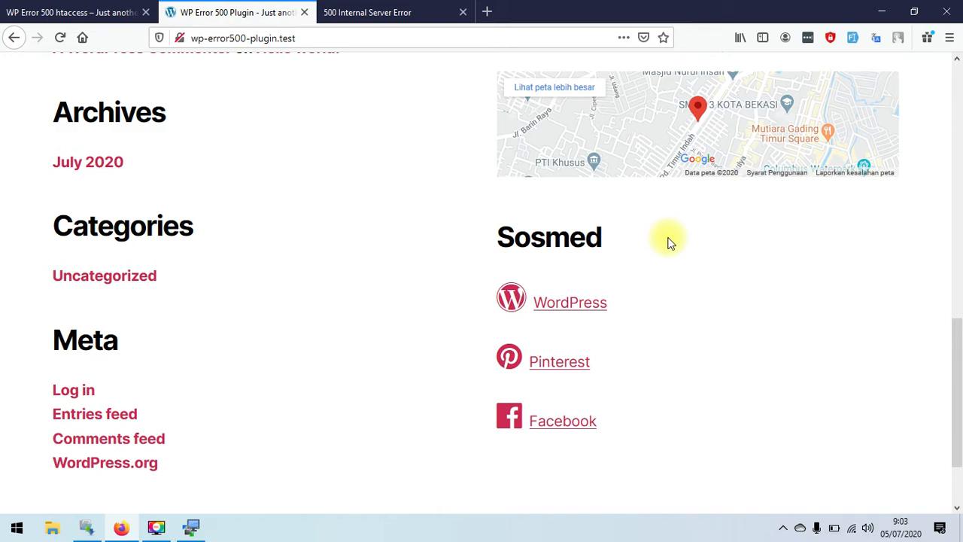
- Switch to the wp-error500-theme.test tab showing the 500 Internal Server Error
click(109, 13)
click(194, 13)
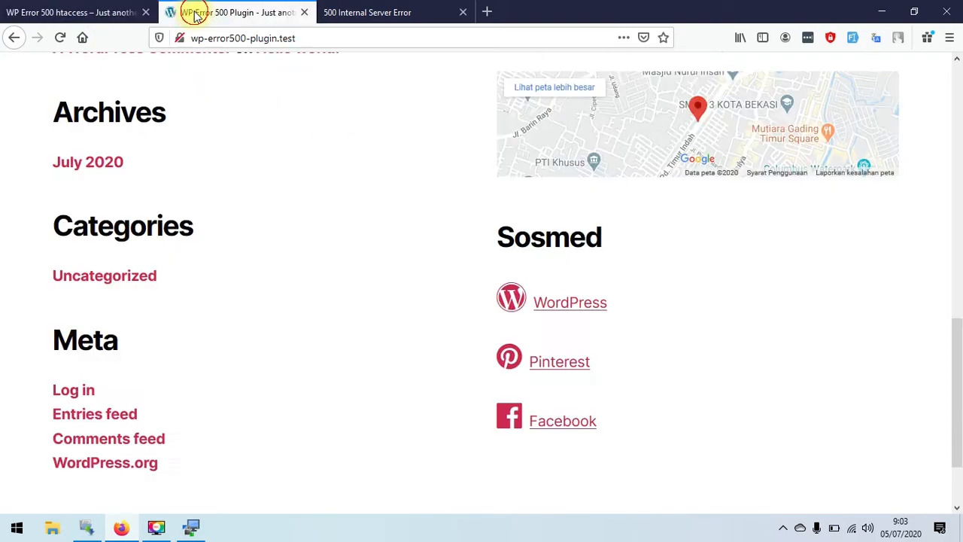
drag(959, 333, 955, 60)
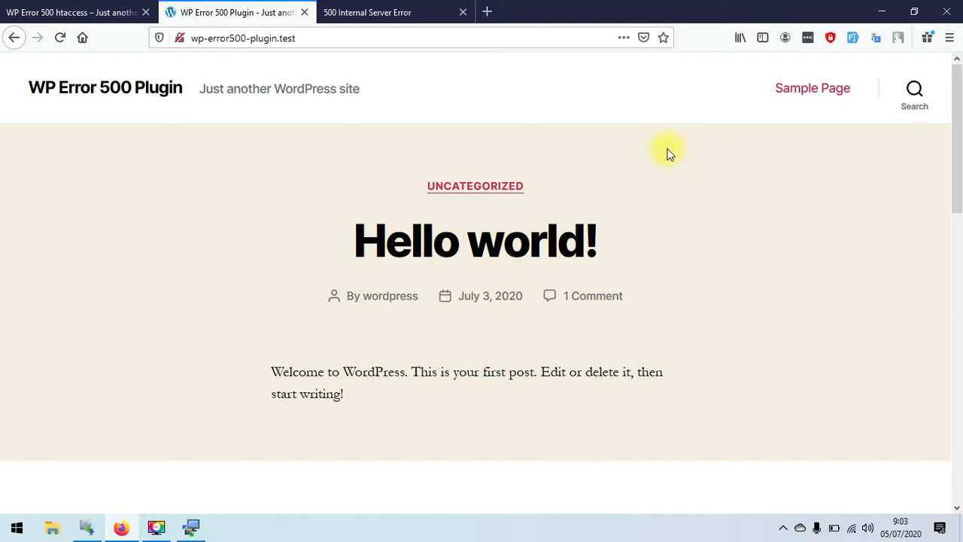
click(399, 12)
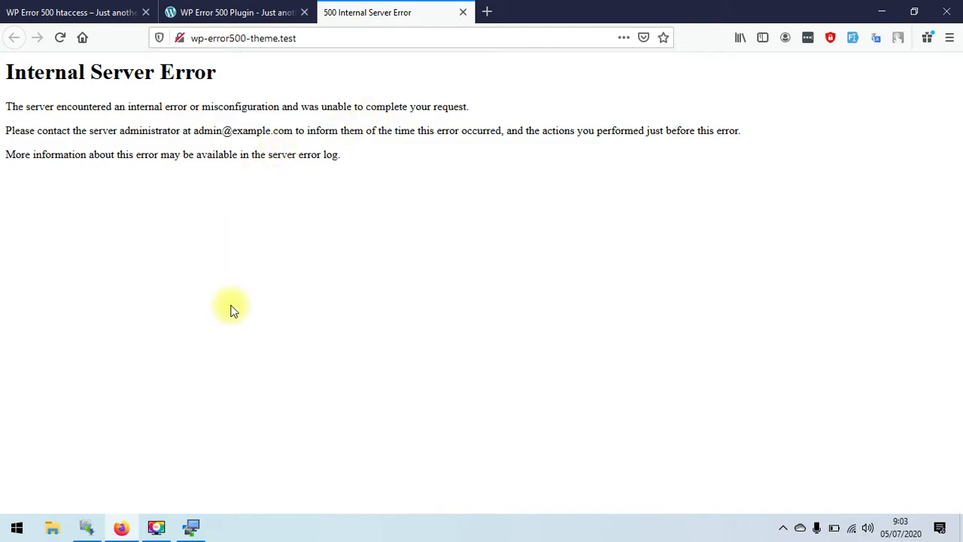
- Navigate WinSCP from the plugins folder to /wp-error500-theme/wp-content/
click(190, 524)
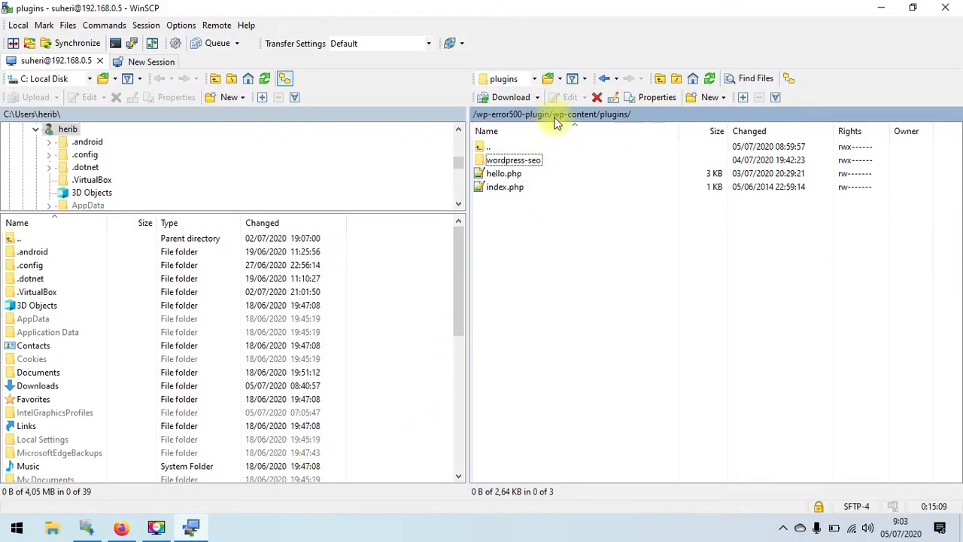
click(660, 78)
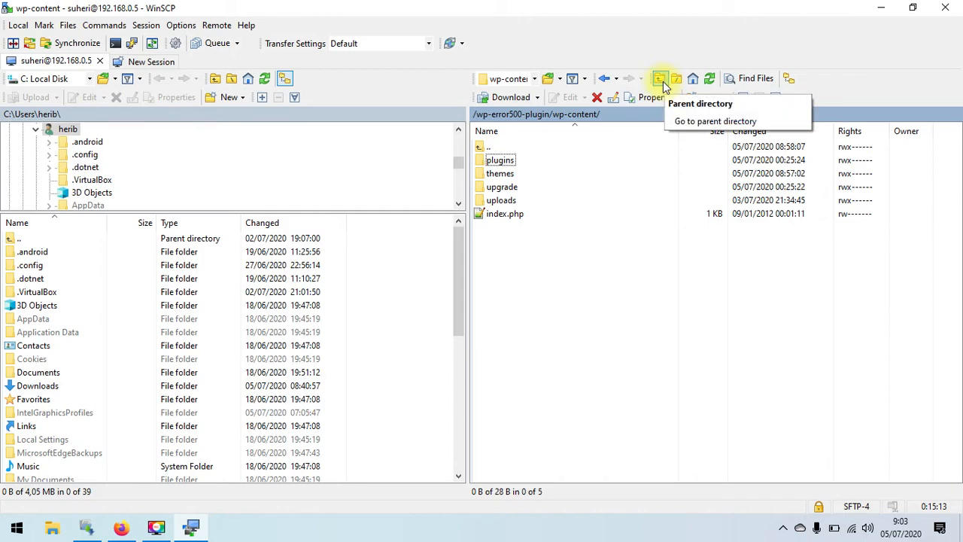
click(659, 81)
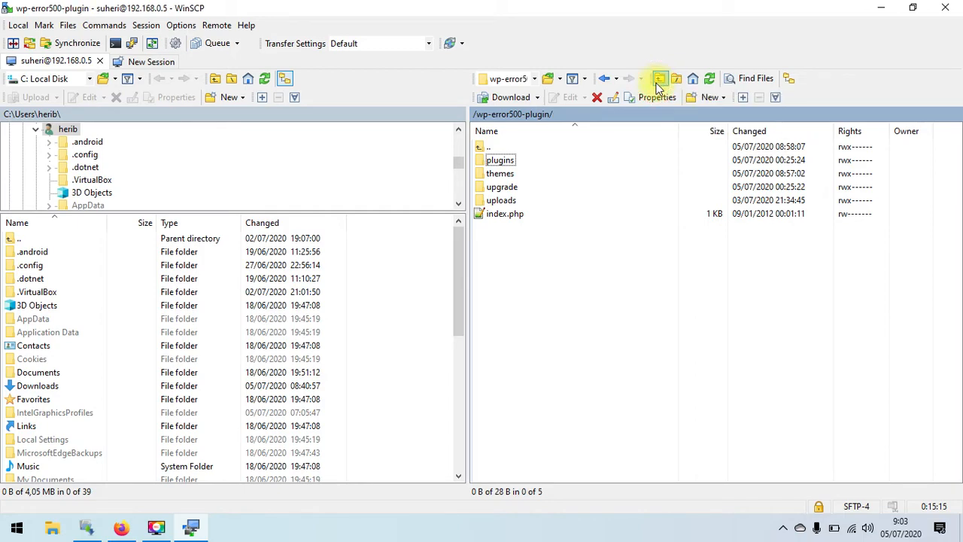
click(657, 81)
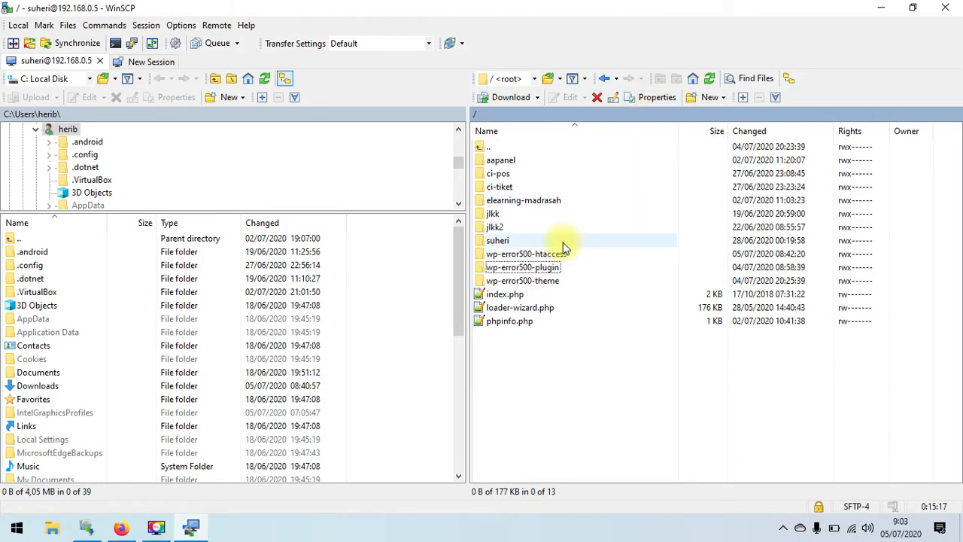
double_click(546, 283)
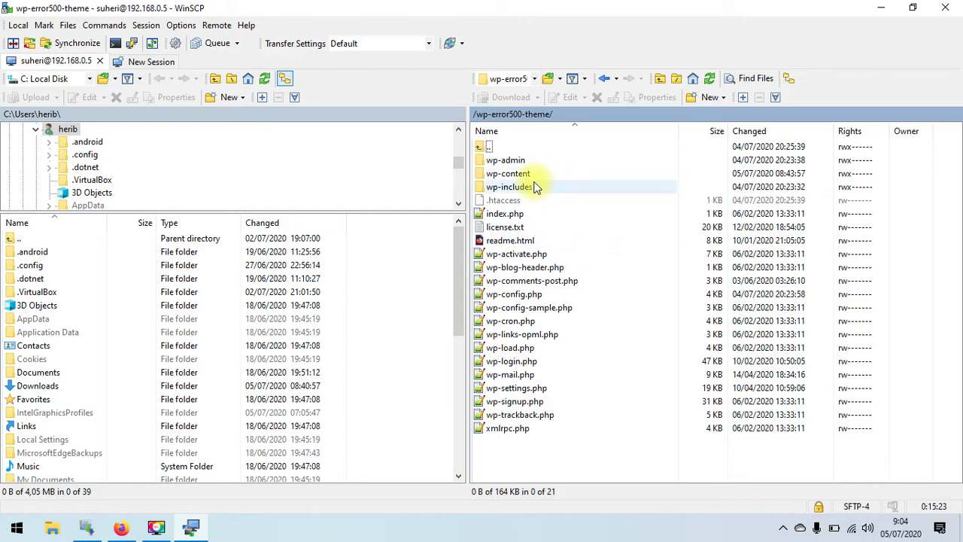
double_click(518, 176)
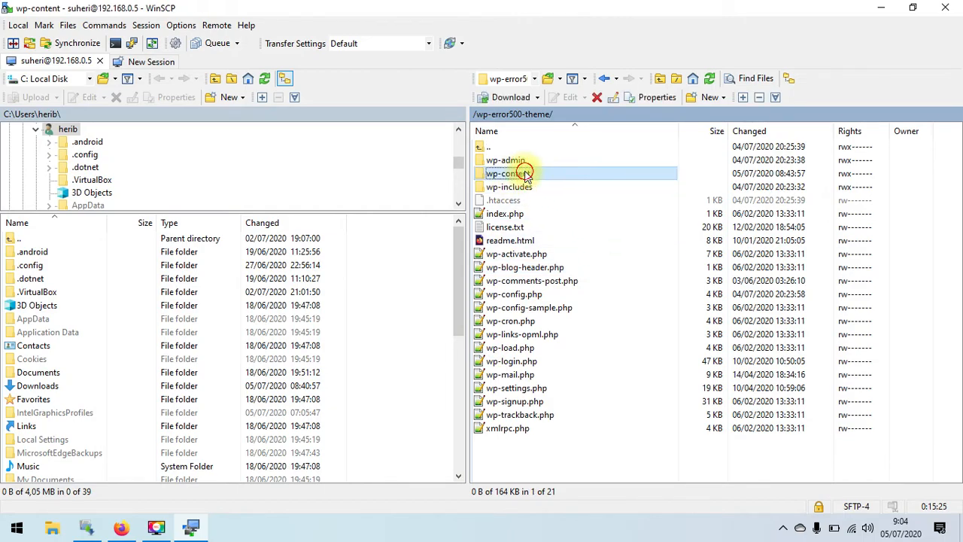
- Rename the theme site's themes folder to themes-lama
click(519, 177)
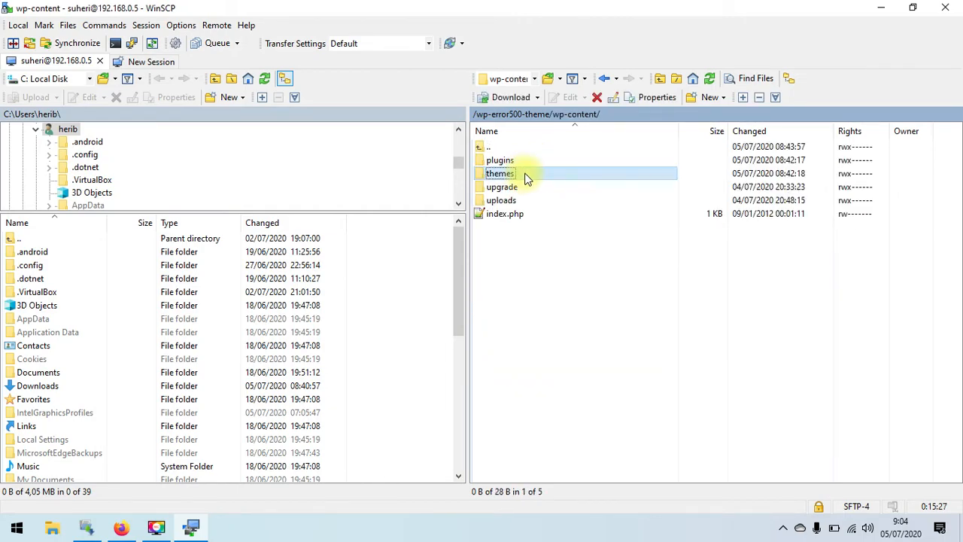
right_click(525, 177)
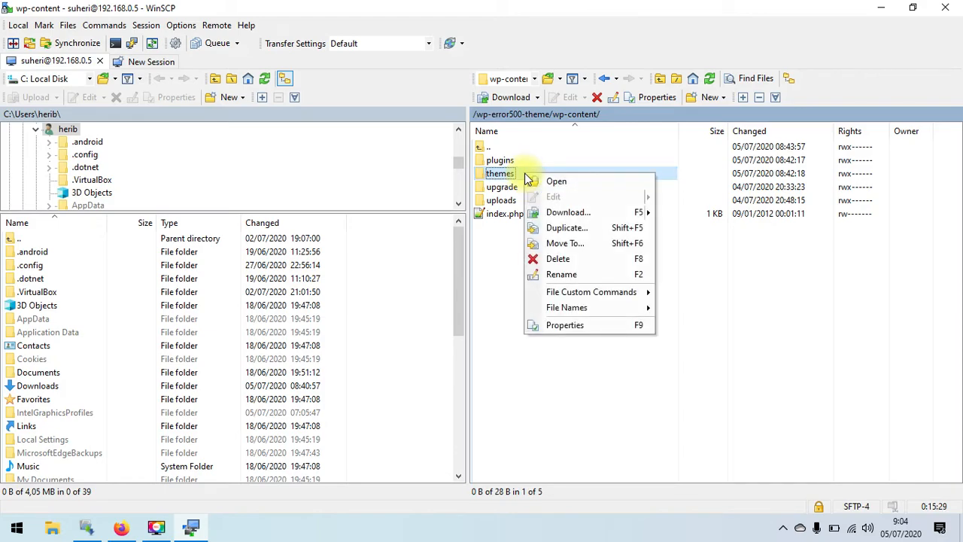
click(572, 276)
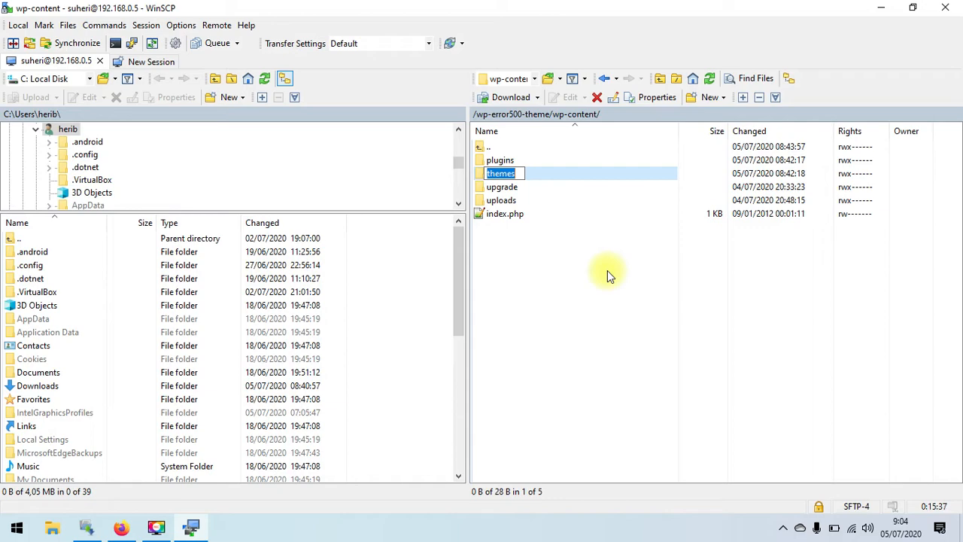
text(-)
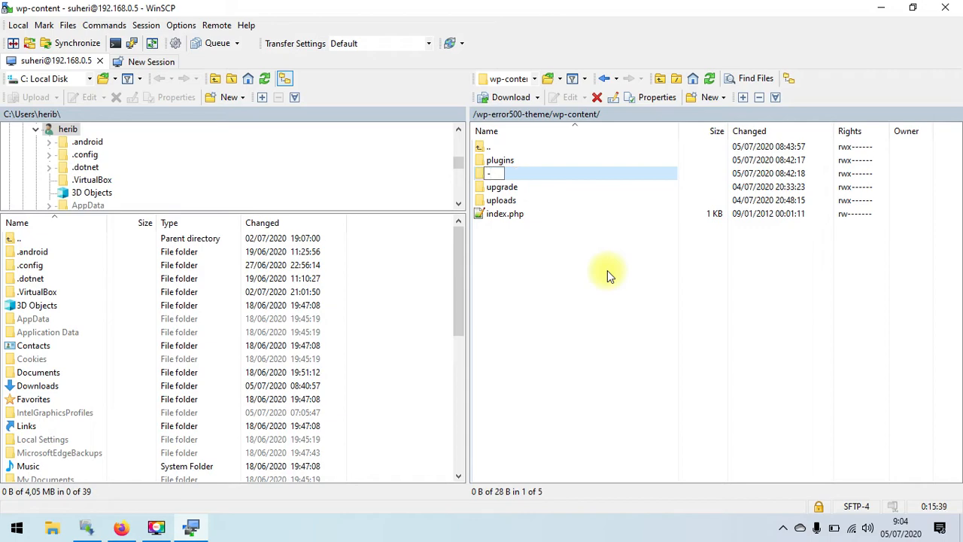
text(hemes-lama)
key(Return)
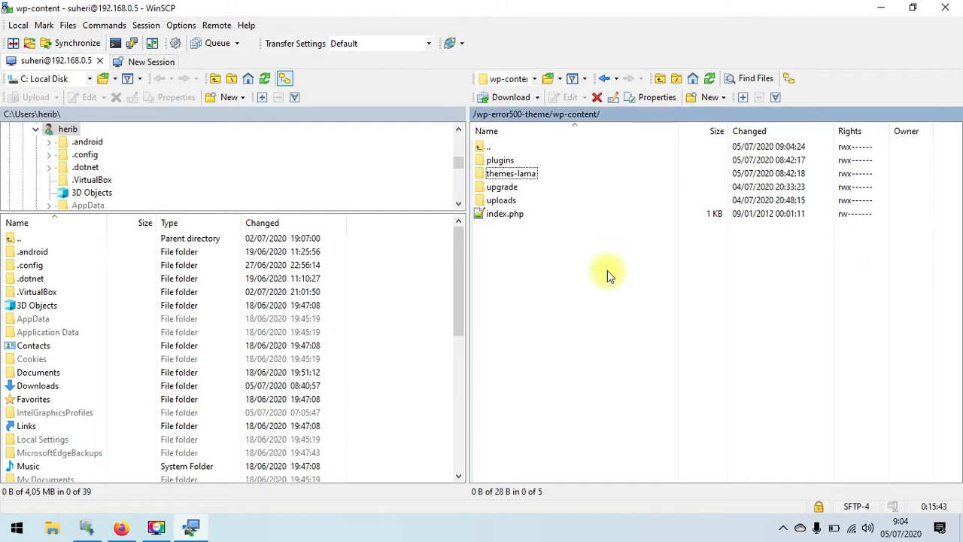
click(586, 301)
click(120, 527)
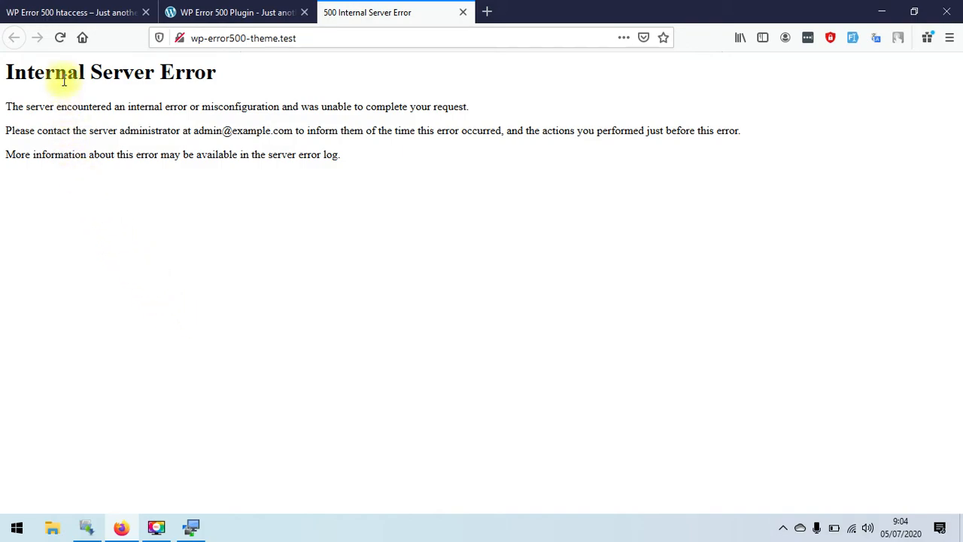
- Reload wp-error500-theme.test, which now shows a blank page instead of the 500 error
click(60, 40)
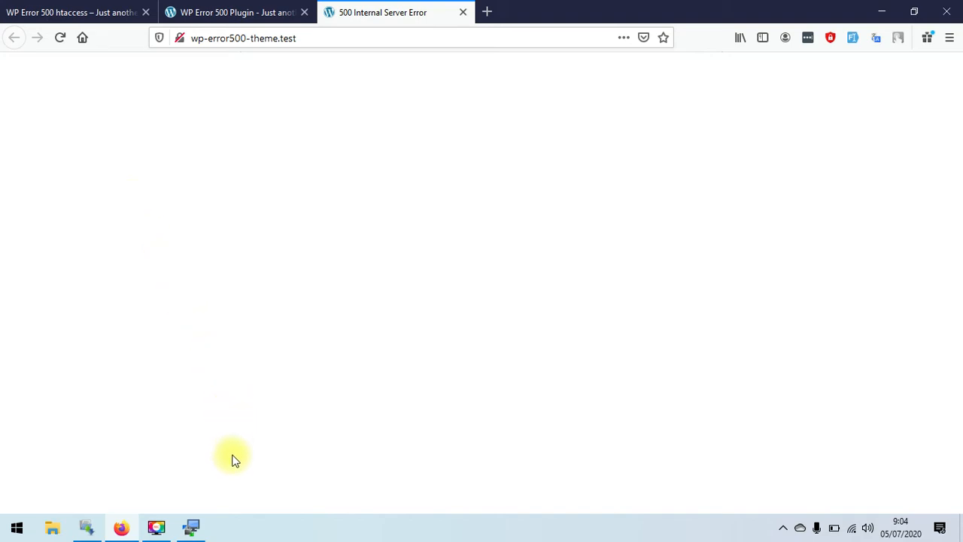
click(194, 525)
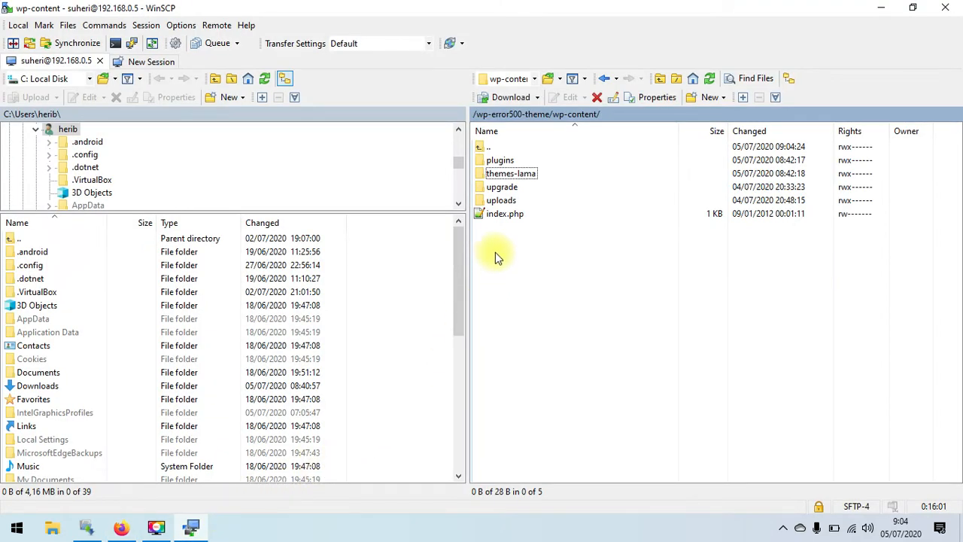
- Rename the themes-lama folder back to themes by removing the -lama suffix
click(523, 181)
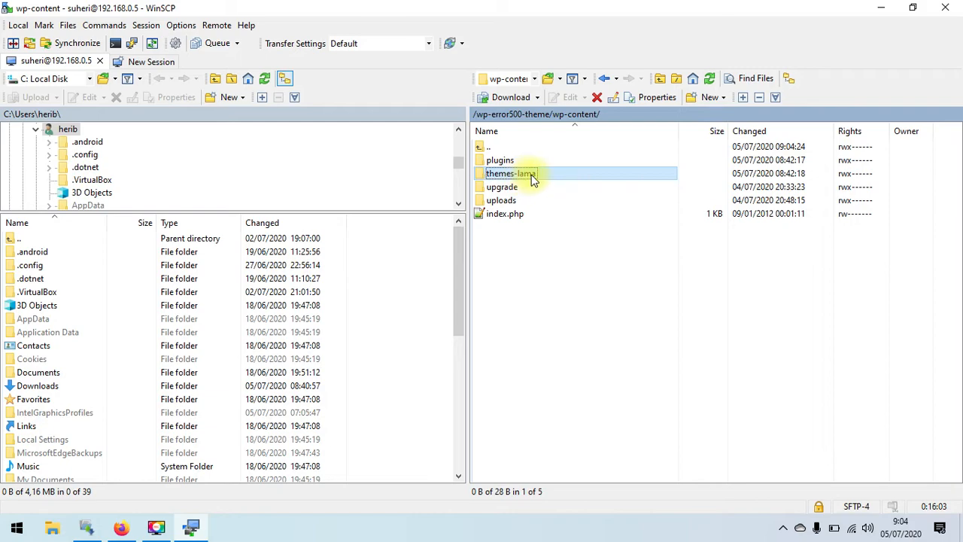
right_click(547, 179)
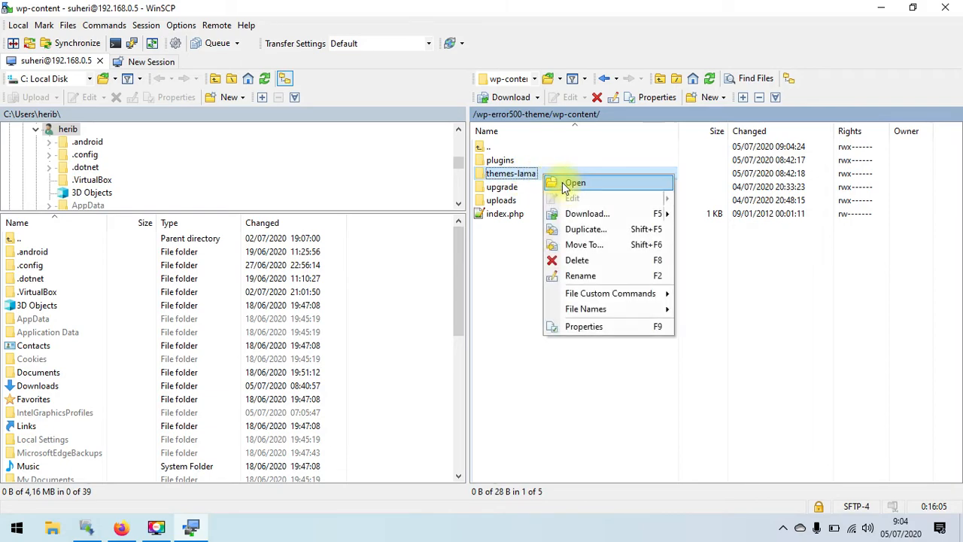
click(577, 277)
key(End)
key(BackSpace)
key(BackSpace)
key(BackSpace)
key(BackSpace)
key(BackSpace)
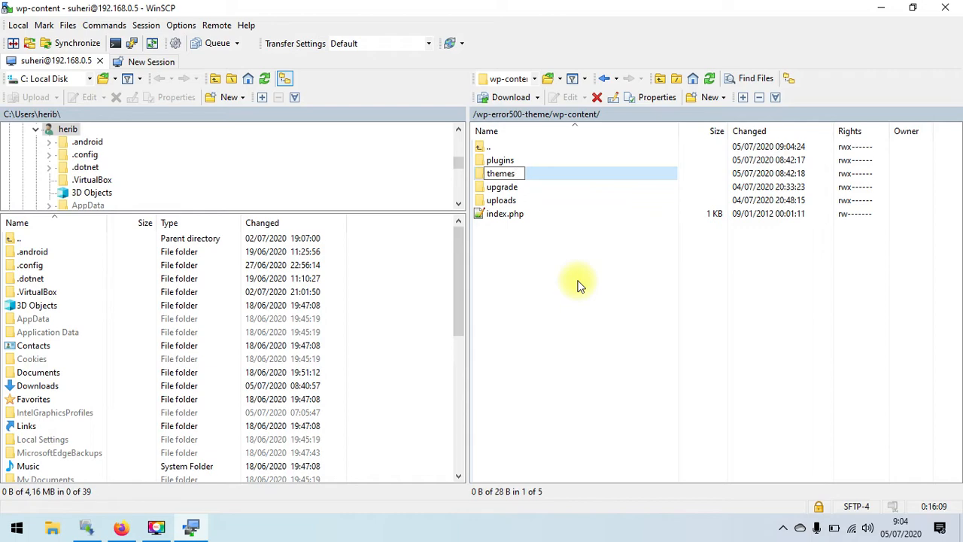
key(Return)
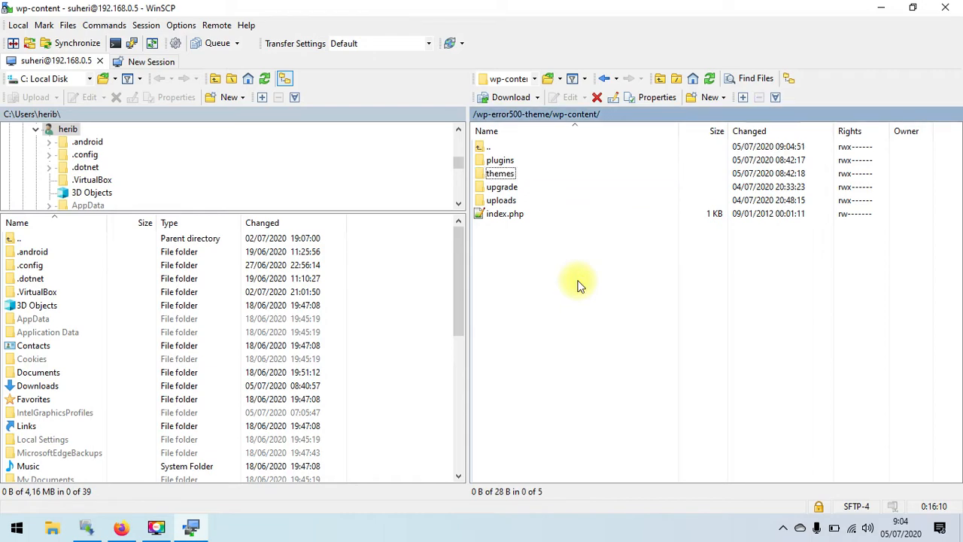
- Open the themes folder, check the astra folder, and minimise all windows to show the desktop
double_click(518, 176)
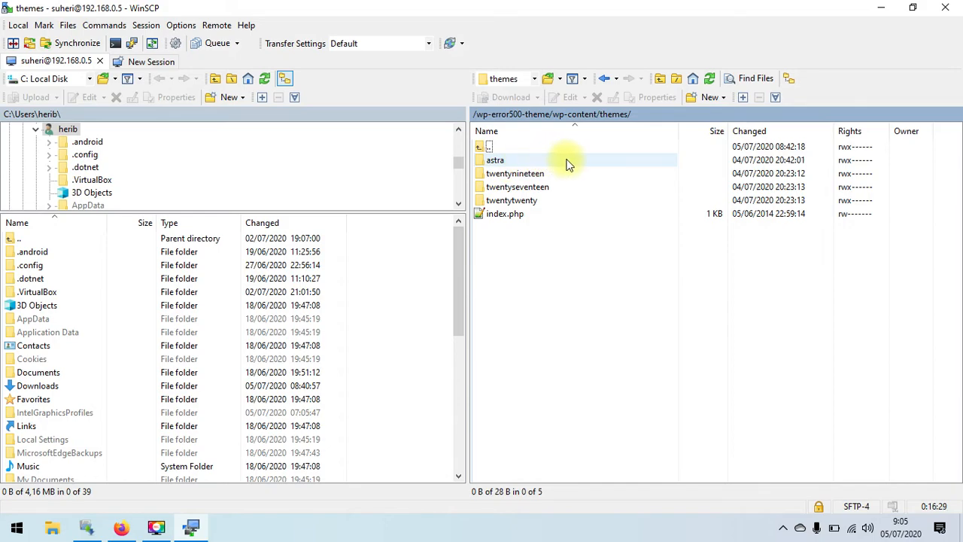
click(620, 164)
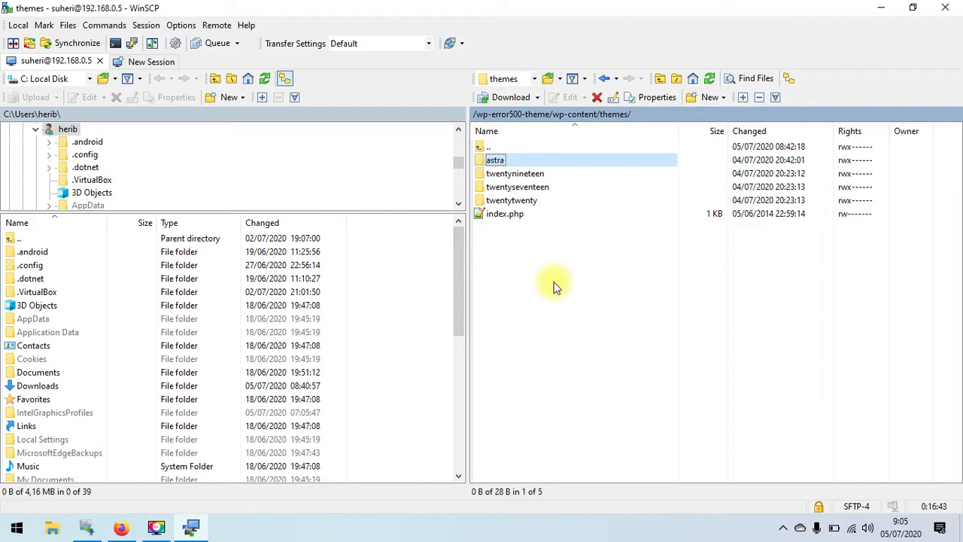
click(961, 530)
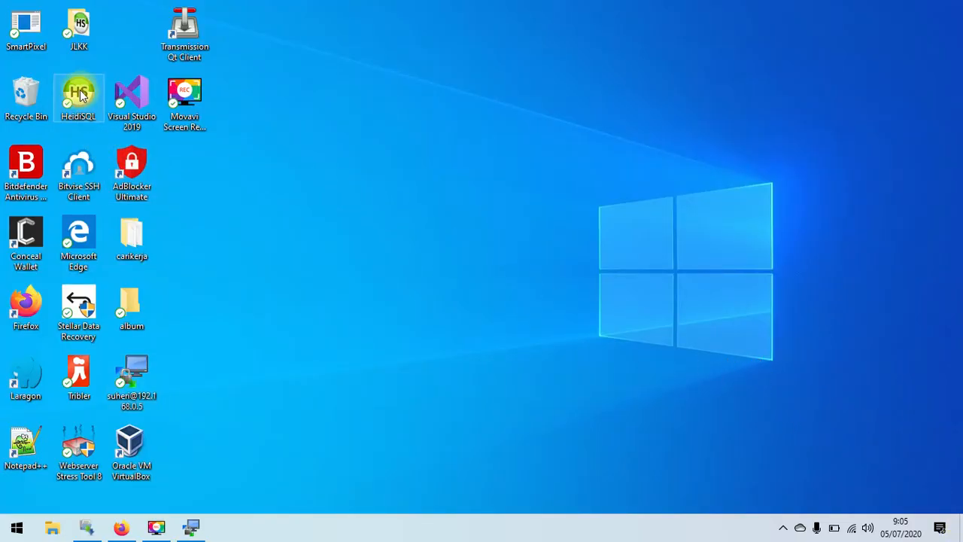
- Launch HeidiSQL, connect to lokal, and open the Data view of wp-error500-theme's wp_options
double_click(81, 93)
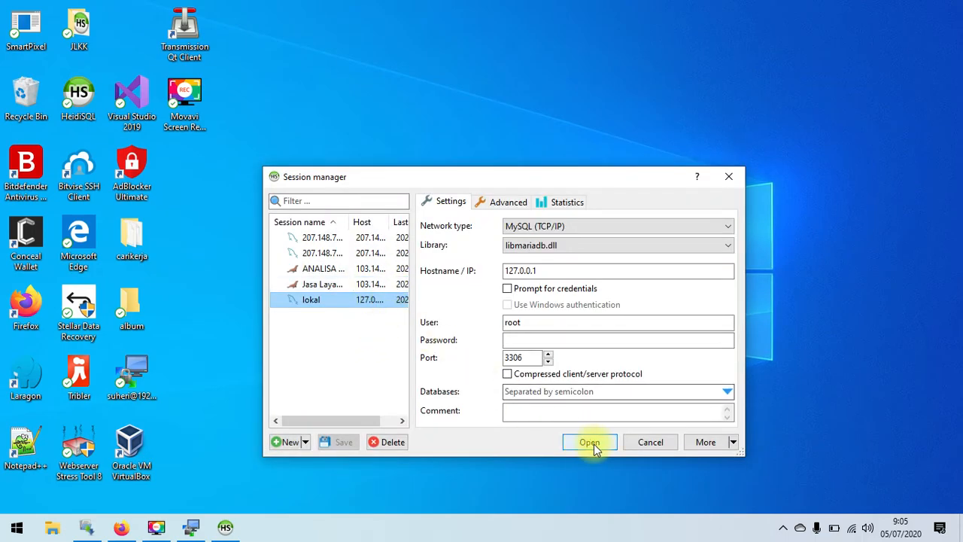
click(591, 442)
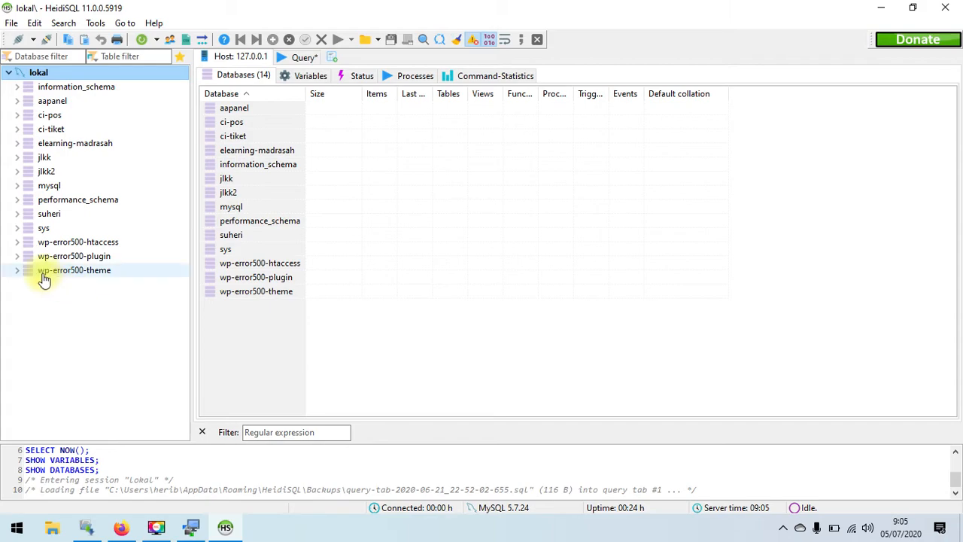
click(97, 278)
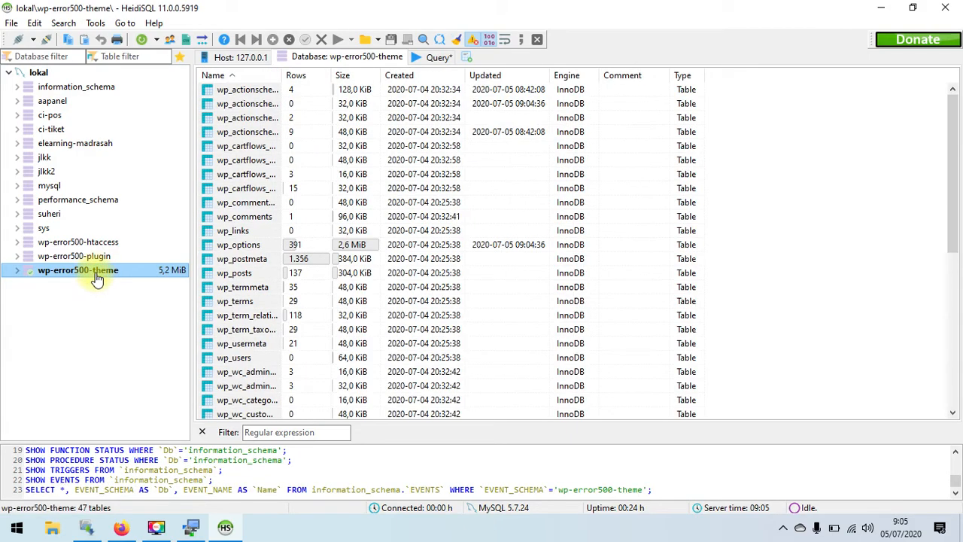
drag(280, 76, 355, 76)
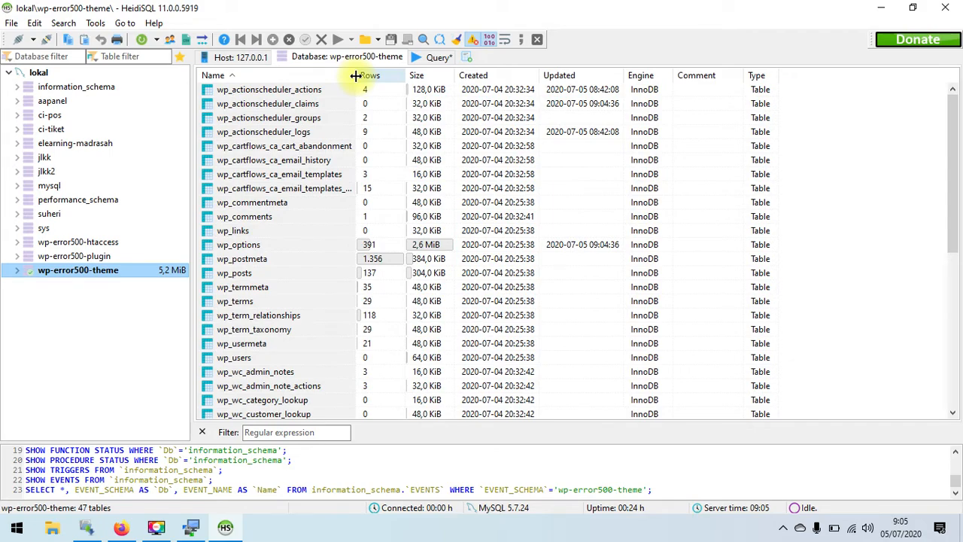
double_click(272, 244)
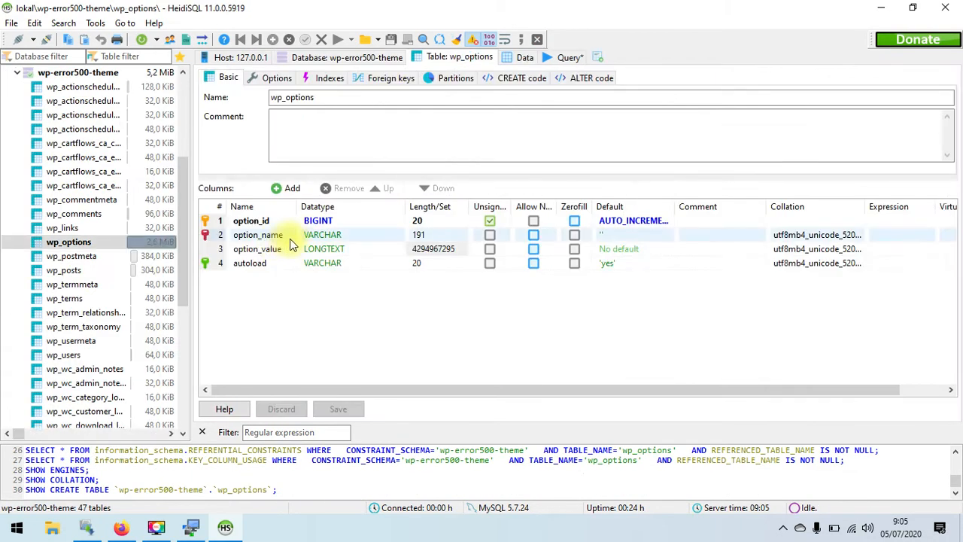
click(524, 58)
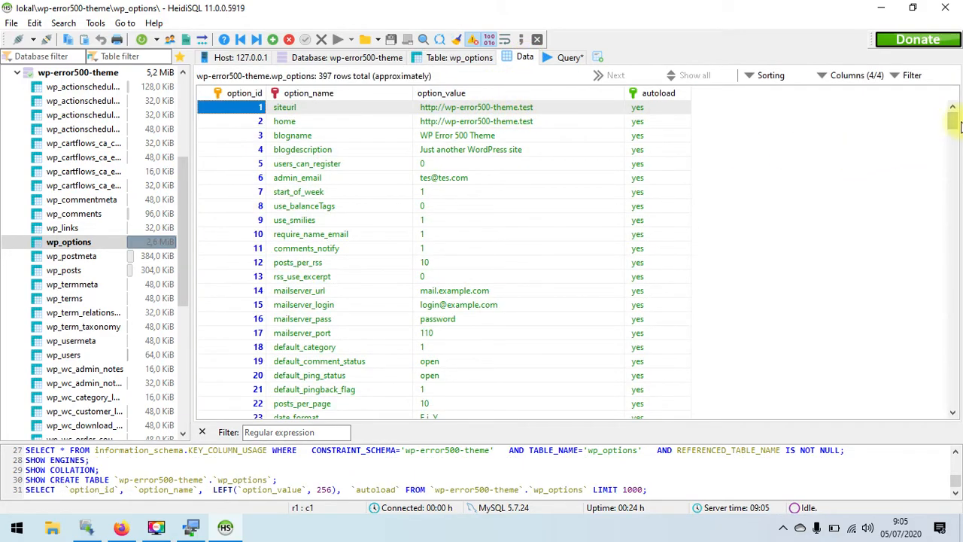
- Find the template and stylesheet options in rows 40–41, both set to astra
drag(954, 121, 955, 128)
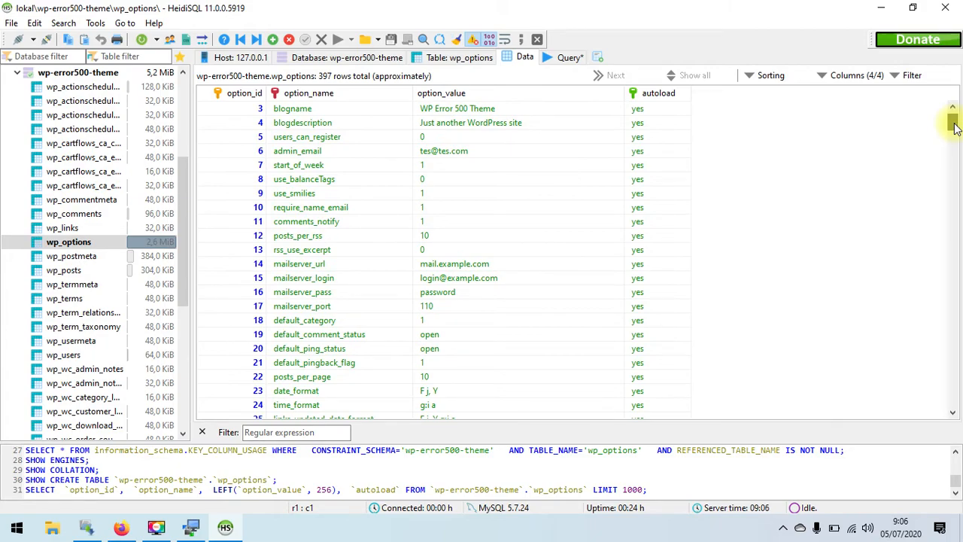
drag(954, 128, 954, 145)
click(293, 255)
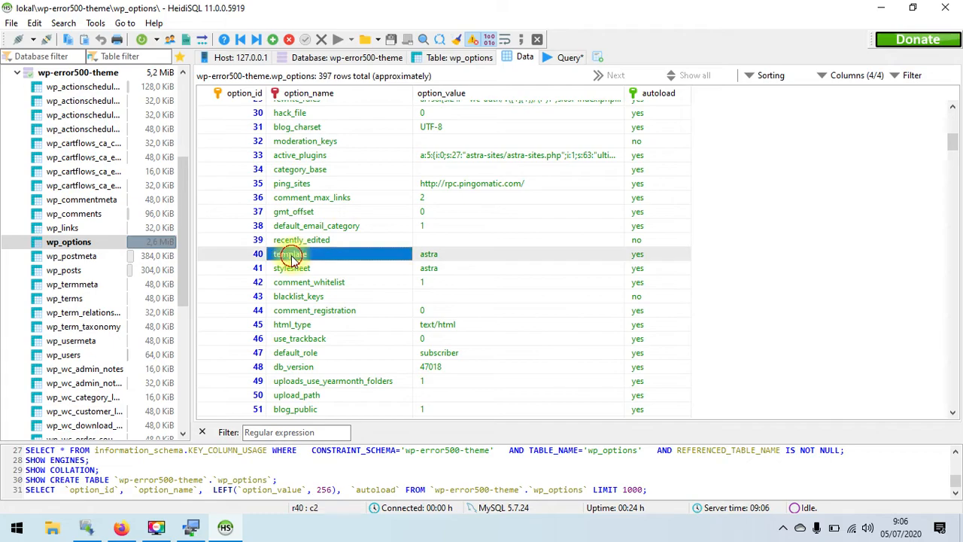
click(311, 269)
click(331, 257)
click(341, 271)
click(423, 255)
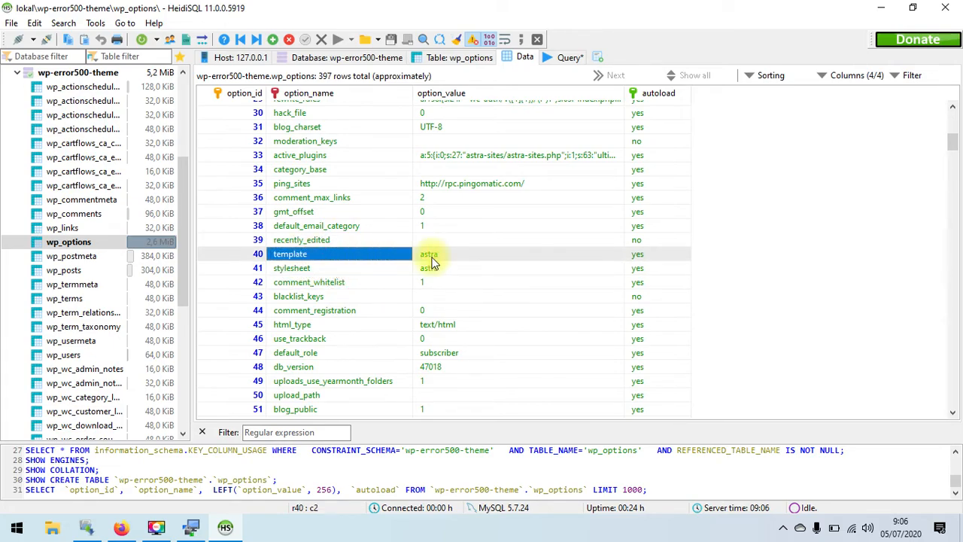
click(426, 268)
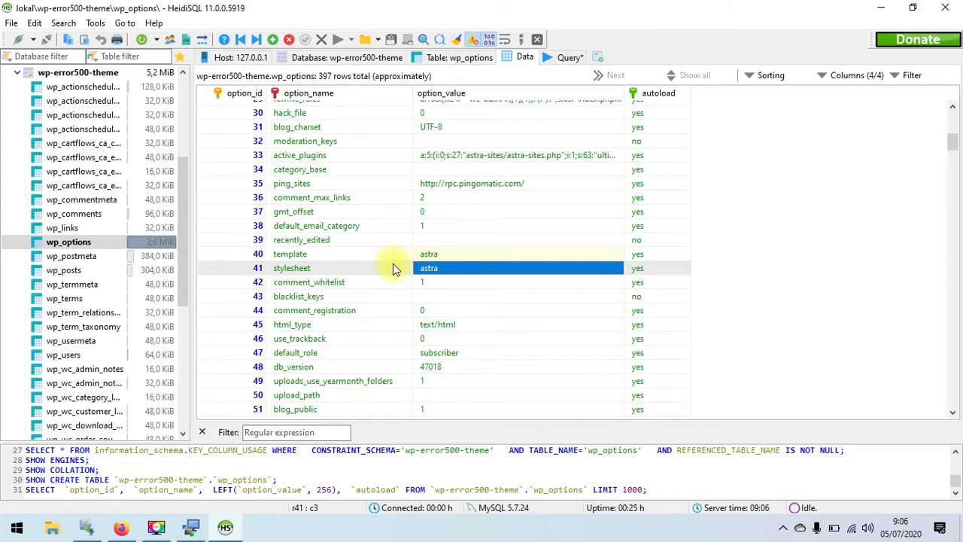
click(397, 253)
click(388, 268)
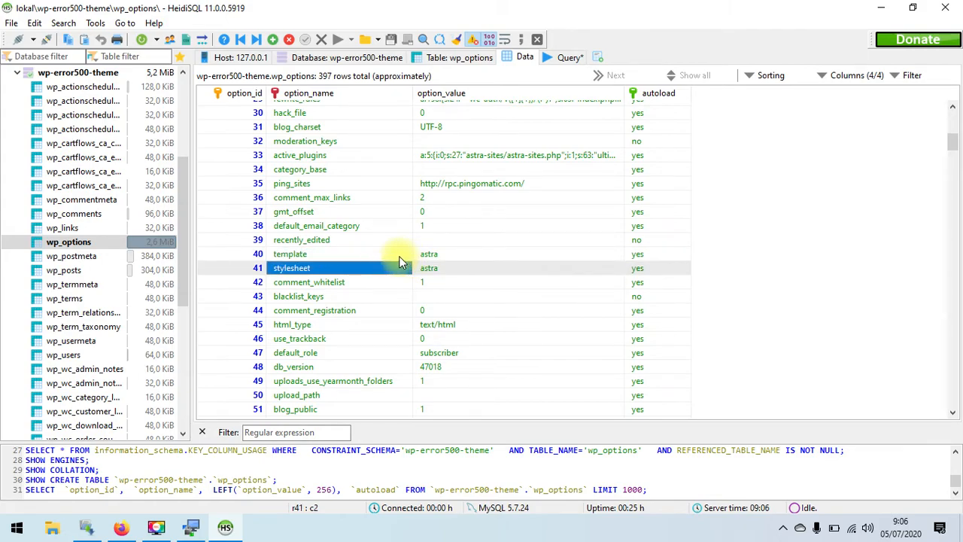
click(398, 256)
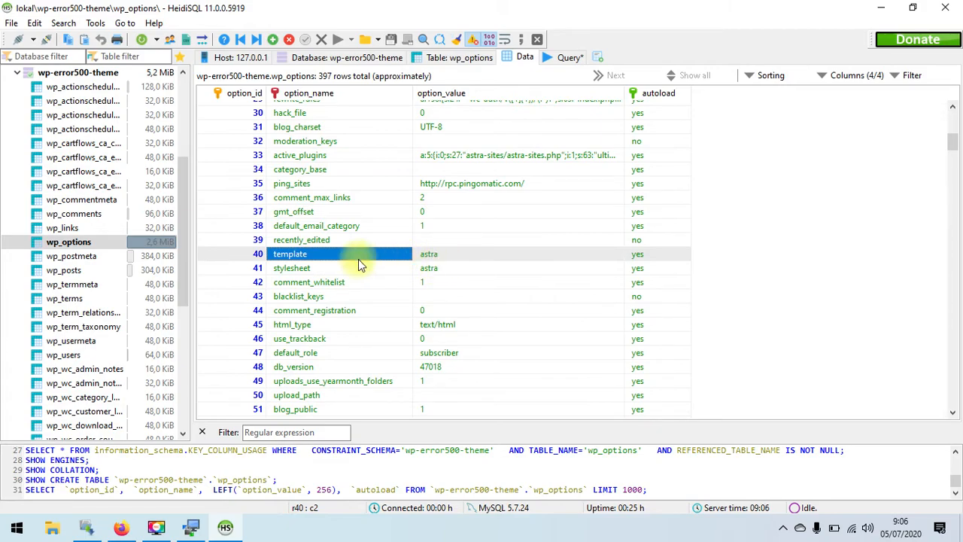
click(455, 255)
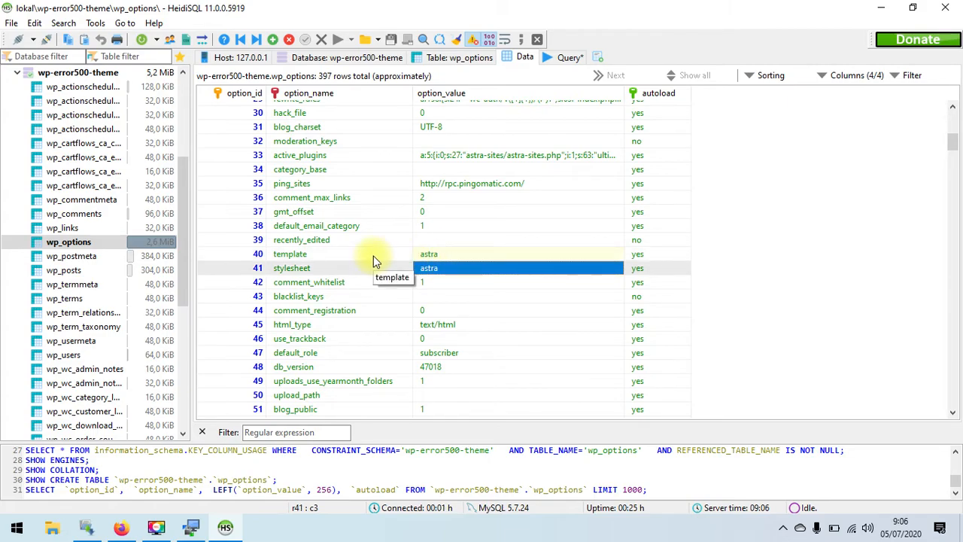
click(439, 256)
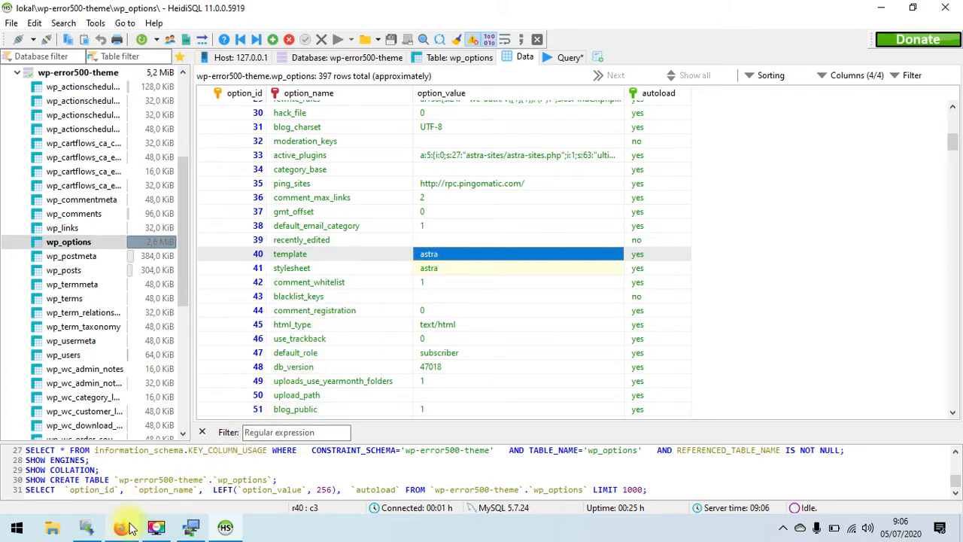
mouse_move(125, 528)
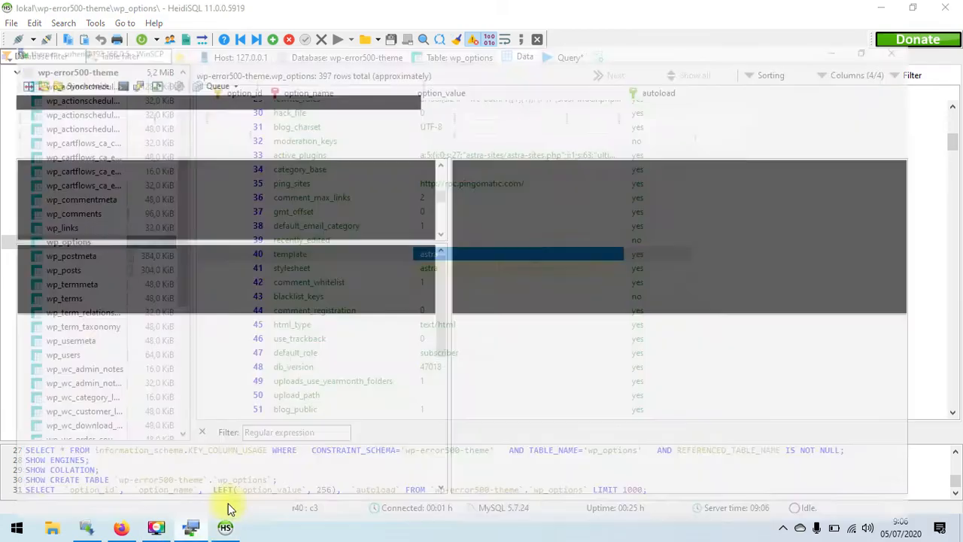
- Check the exact name of the twentytwenty theme folder in WinSCP without renaming it
click(225, 505)
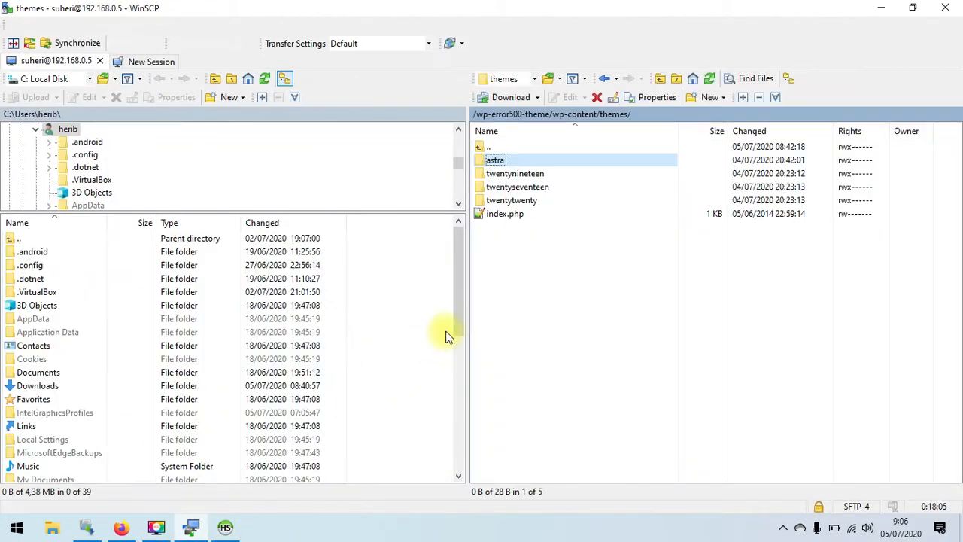
click(536, 203)
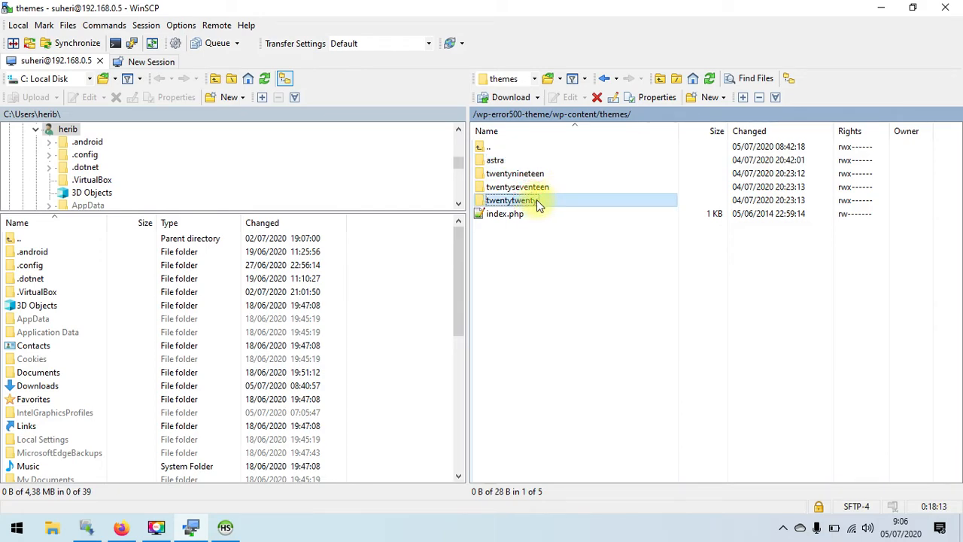
click(551, 202)
key(ctrl+c)
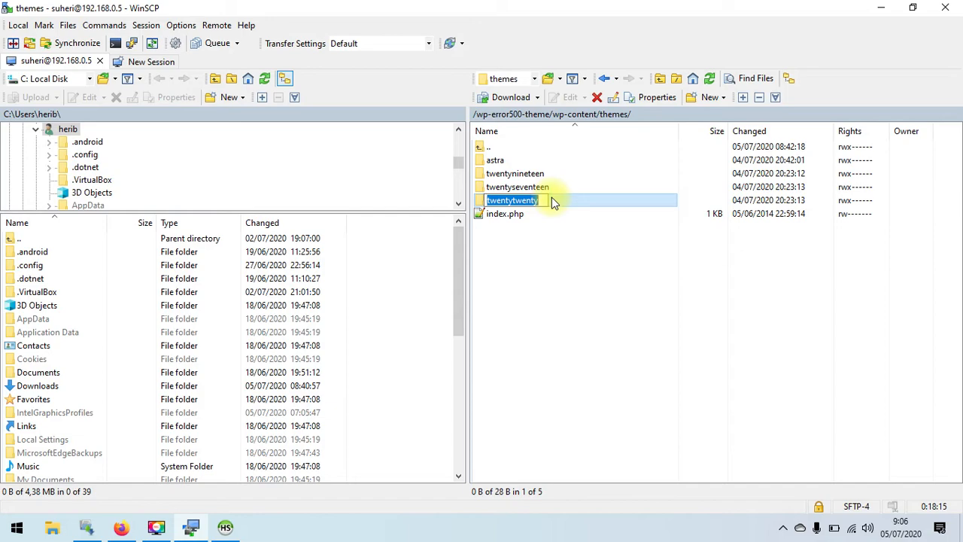
click(550, 239)
- Paste twentytwenty over astra in the template and stylesheet values of rows 40 and 41
click(239, 519)
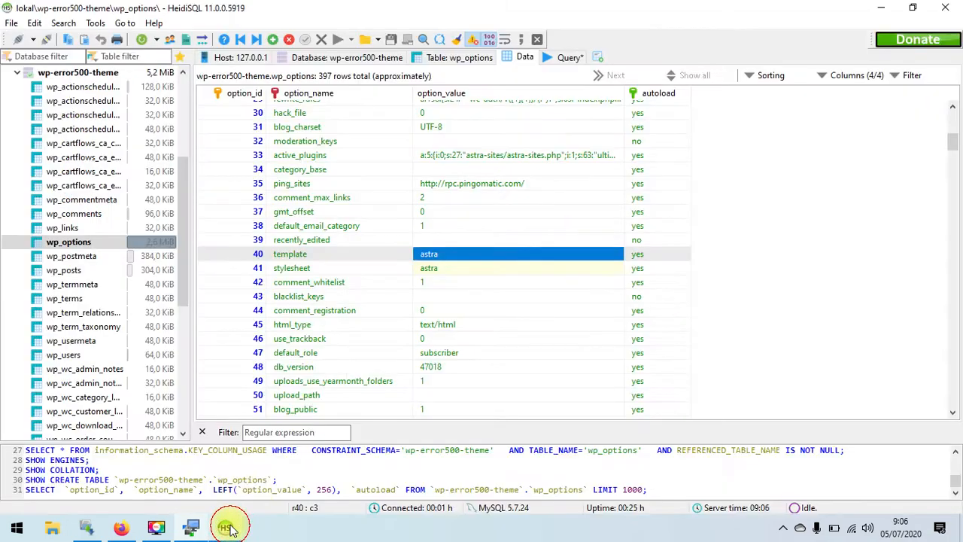
double_click(434, 259)
key(ctrl+v)
click(435, 272)
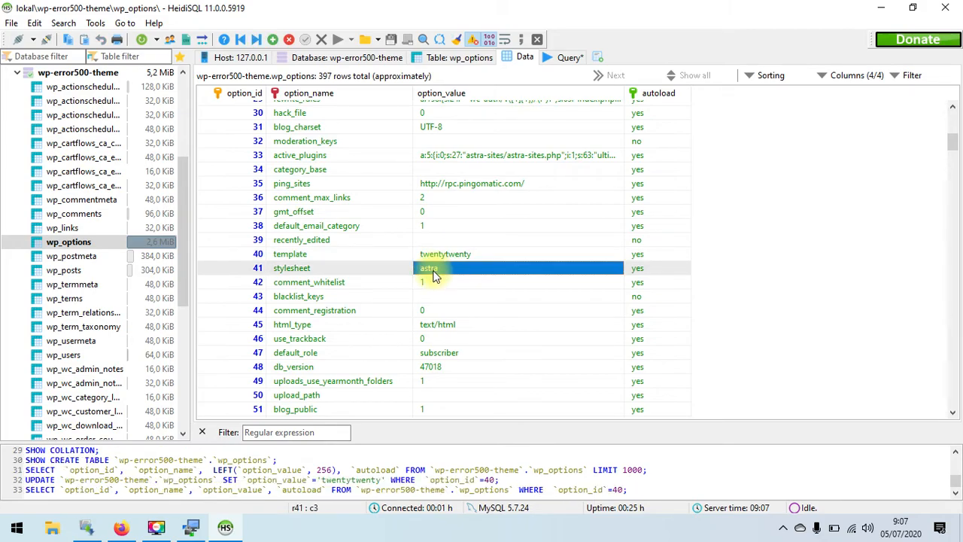
double_click(436, 273)
key(ctrl+v)
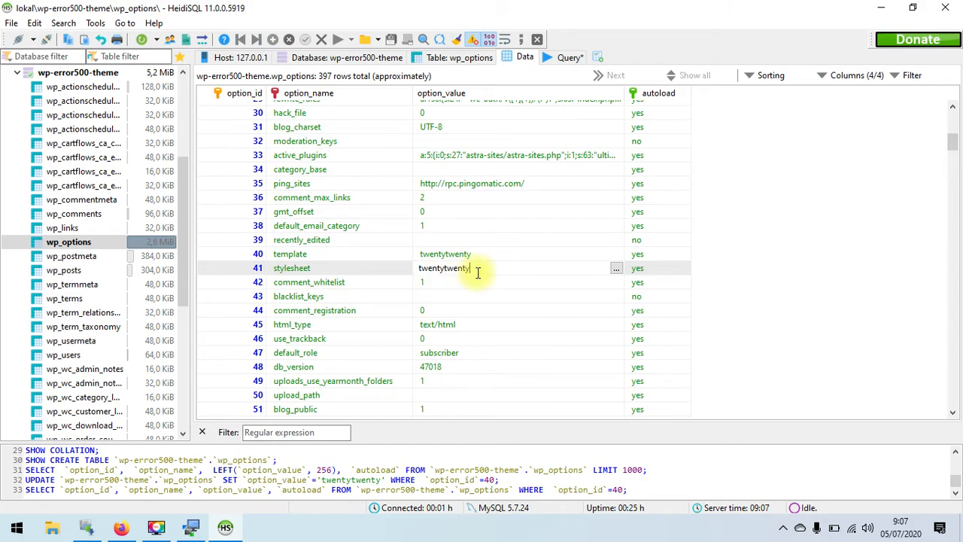
click(467, 284)
click(767, 283)
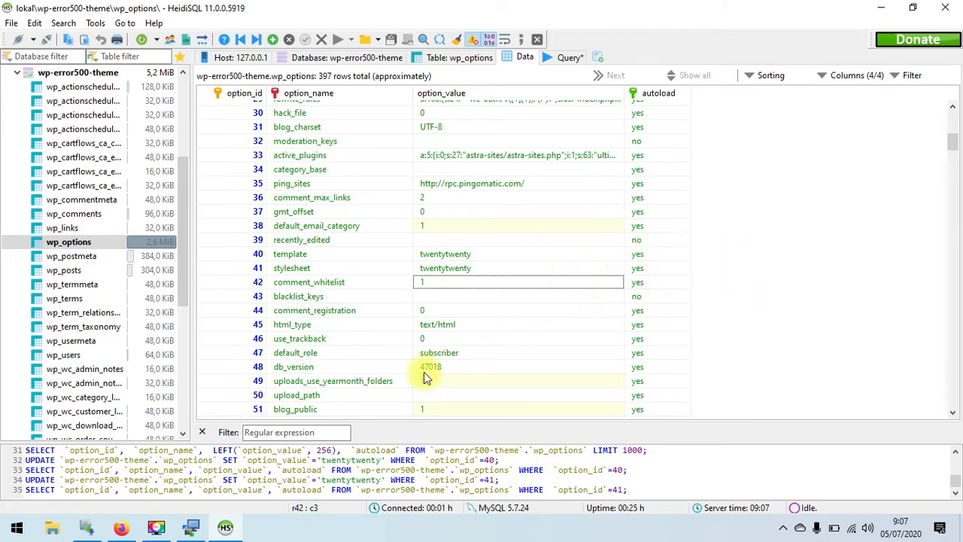
click(121, 526)
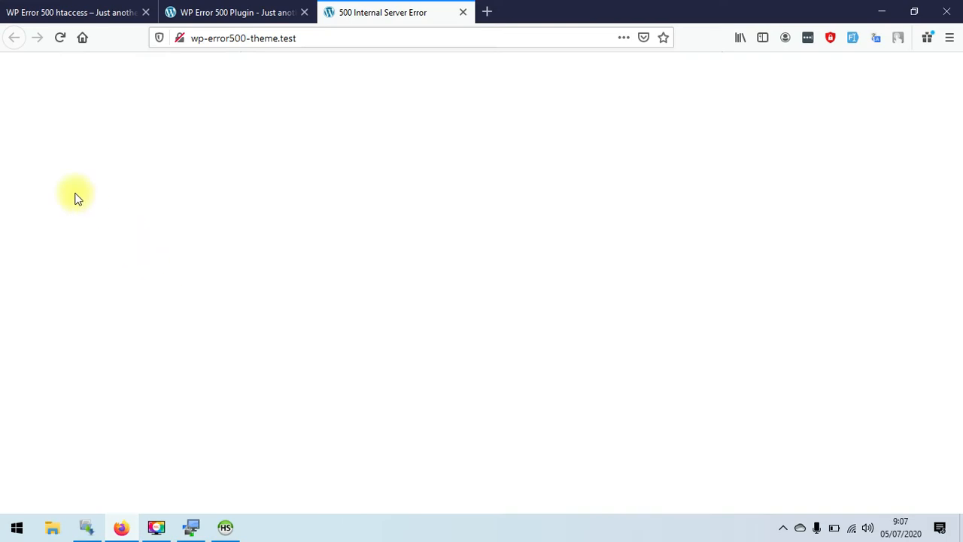
- Reload wp-error500-theme.test and scroll its Home page now rendered in Twenty Twenty
click(60, 38)
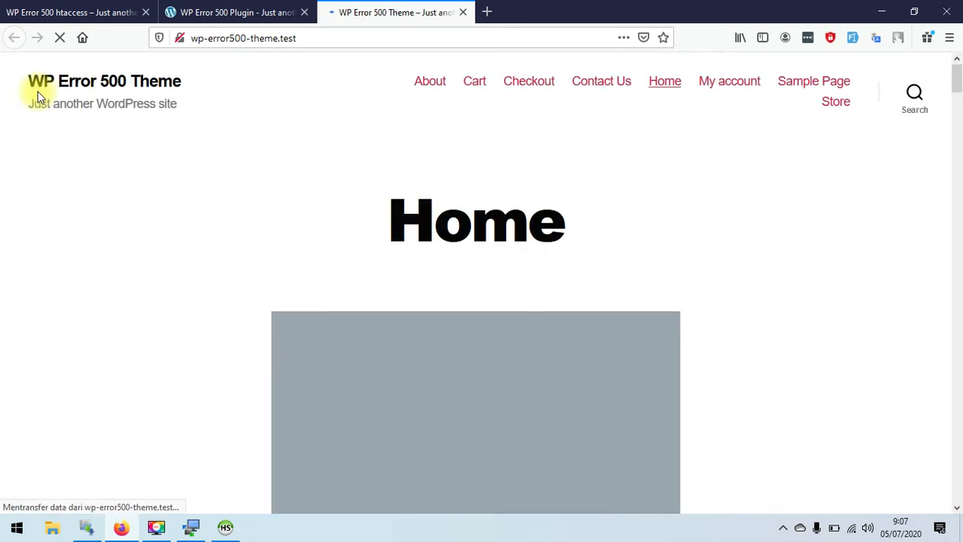
mouse_move(956, 75)
mouse_down()
mouse_move(957, 474)
mouse_move(957, 67)
mouse_up()
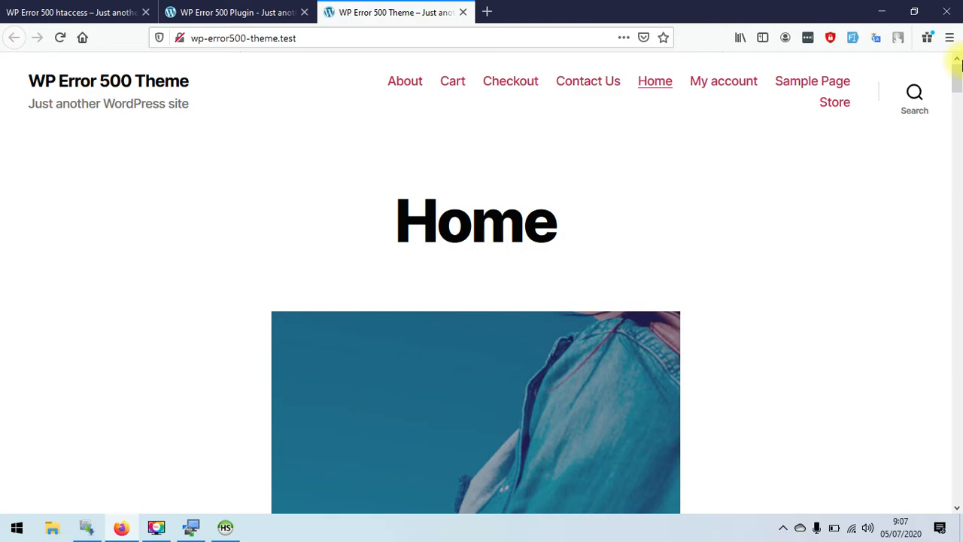
drag(958, 67, 955, 176)
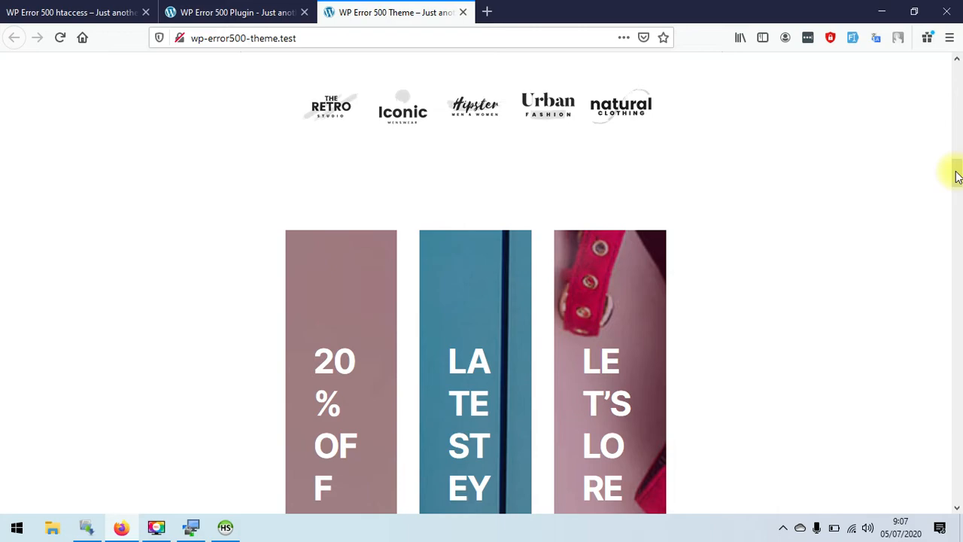
click(196, 528)
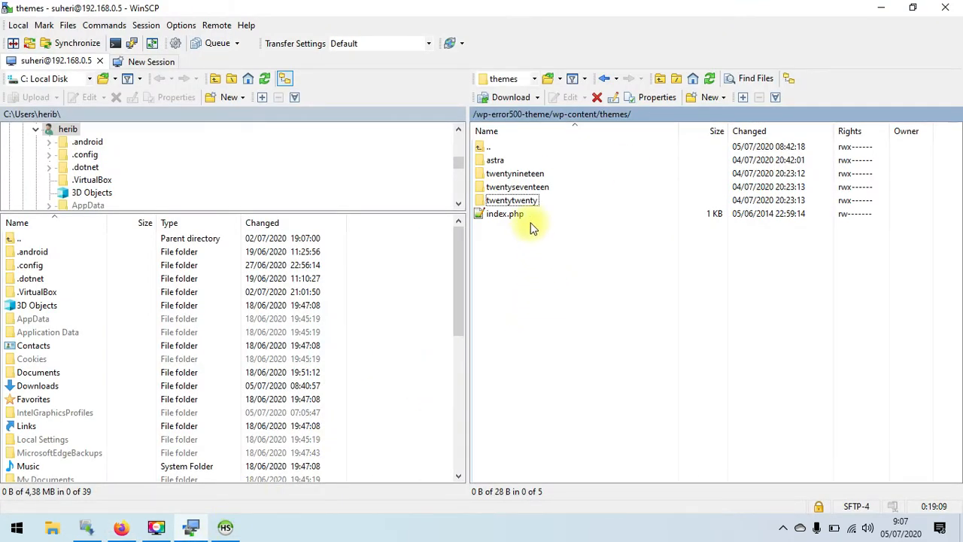
- Delete the astra folder from the remote themes directory, confirming with OK
click(541, 161)
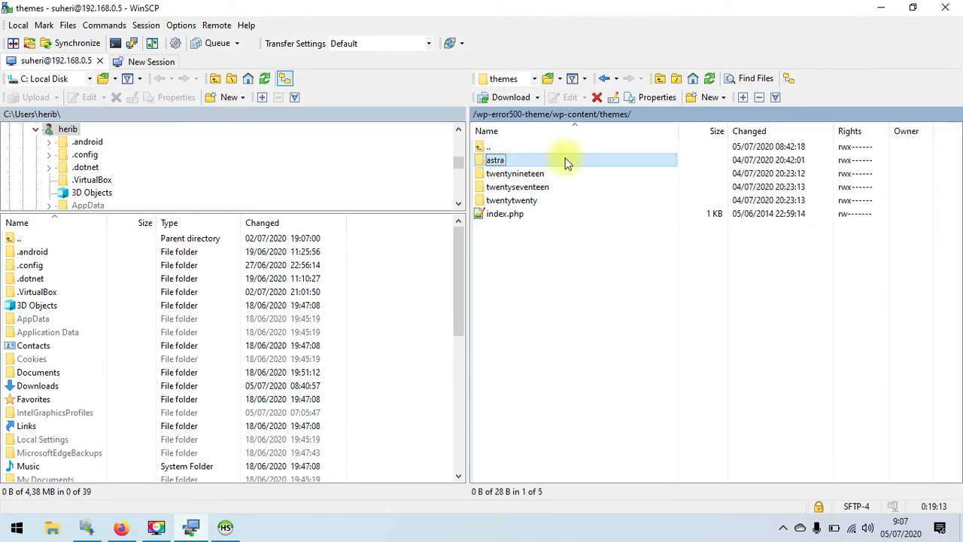
click(598, 99)
click(473, 286)
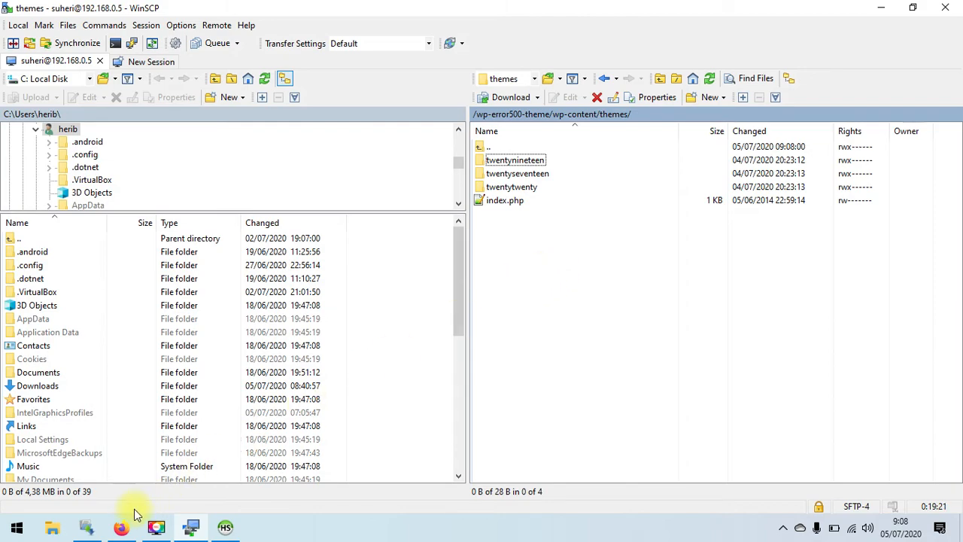
click(120, 527)
- Log in to the wp-error500-theme.test dashboard with the admin username and password
drag(958, 181, 931, 389)
click(84, 124)
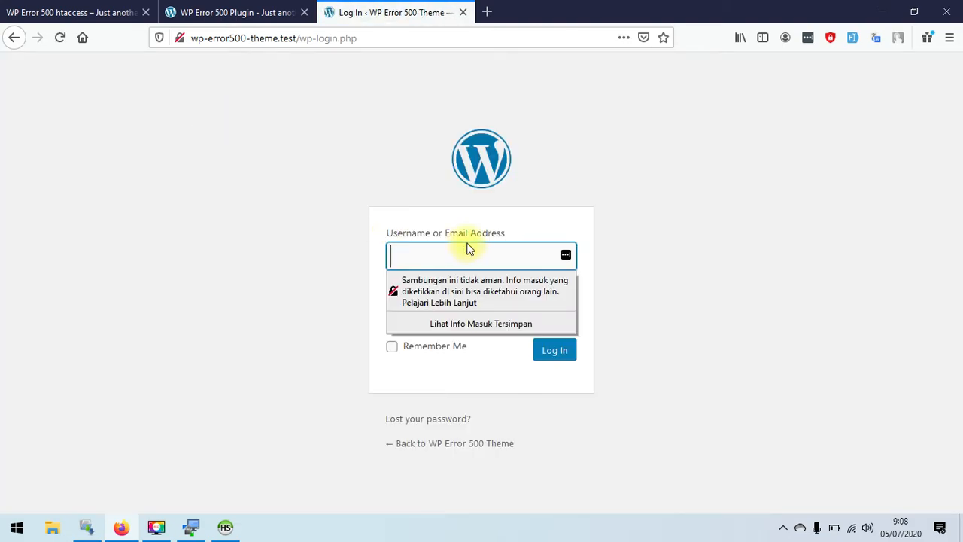
click(478, 253)
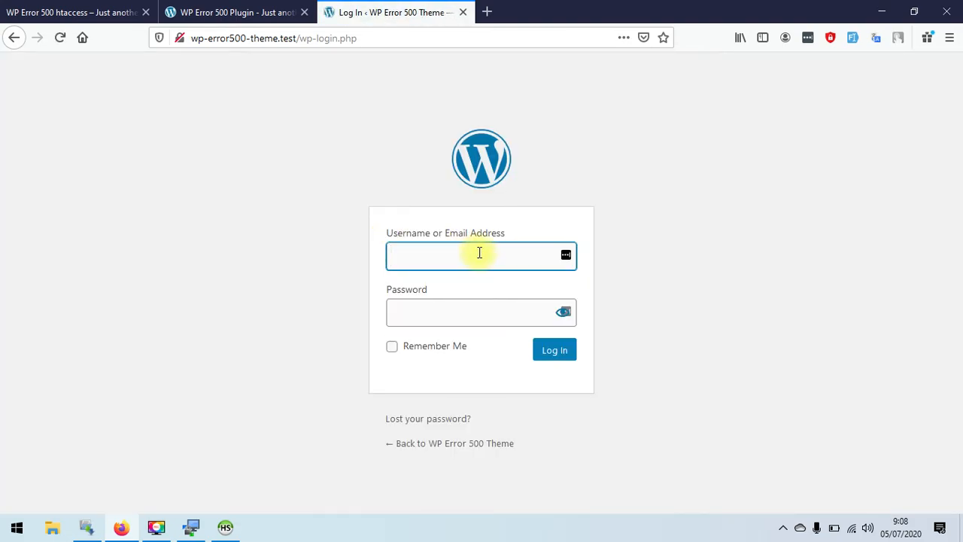
text(wordpress)
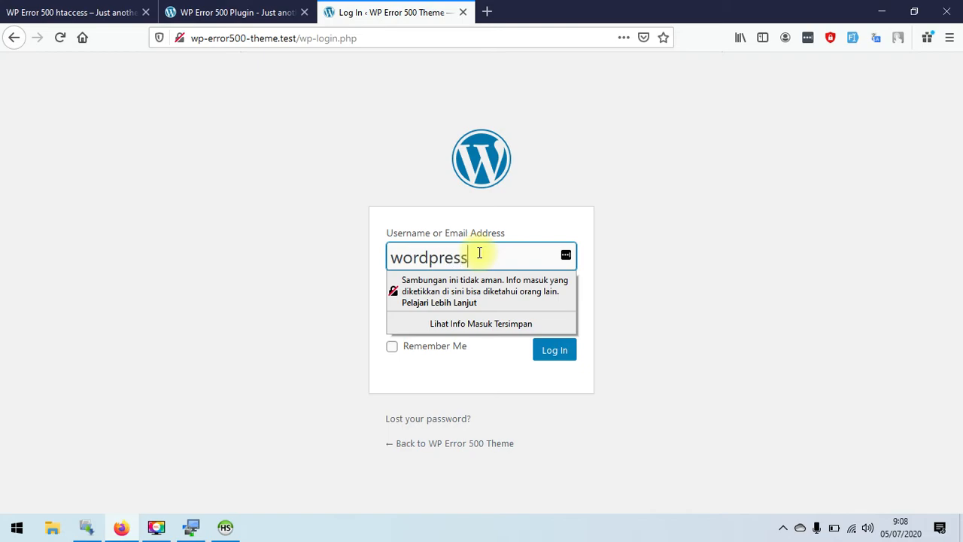
key(Tab)
text(12345678)
click(346, 317)
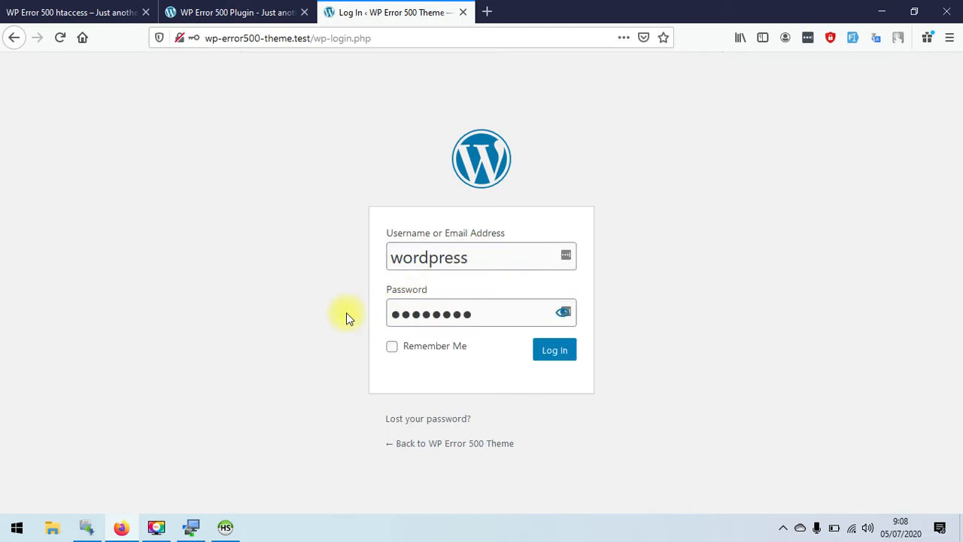
click(553, 354)
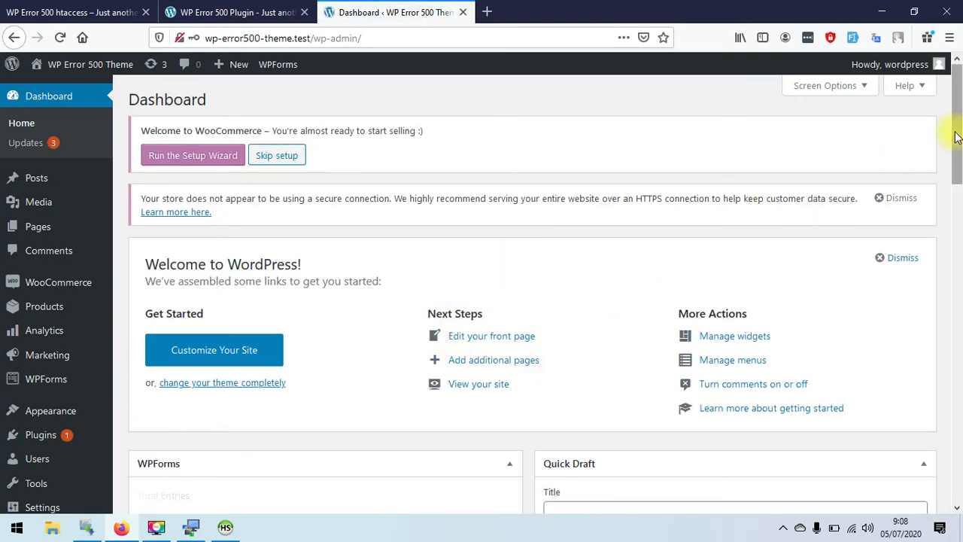
scroll(941, 136, down, 2)
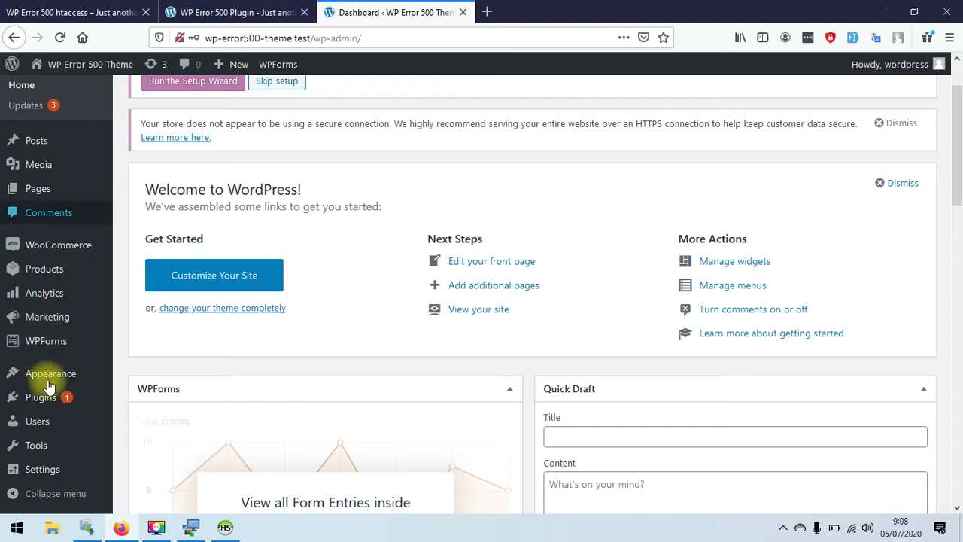
mouse_move(68, 376)
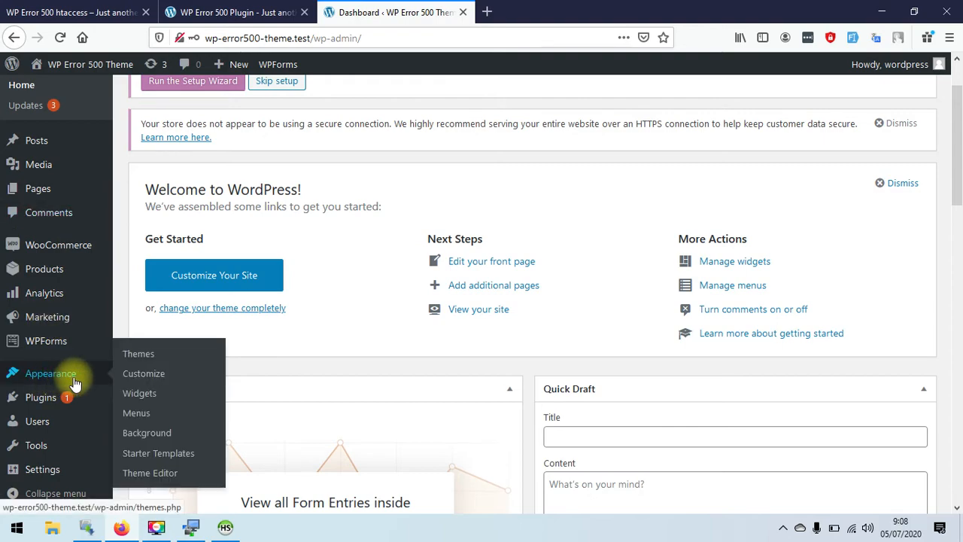
- Search Add Themes for 'as' and install the Astra theme
click(160, 356)
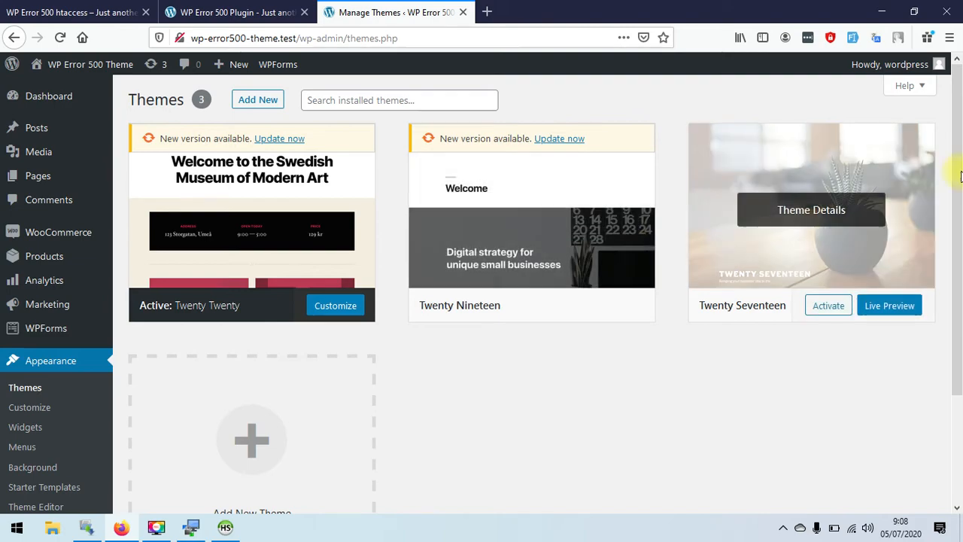
drag(959, 164, 960, 141)
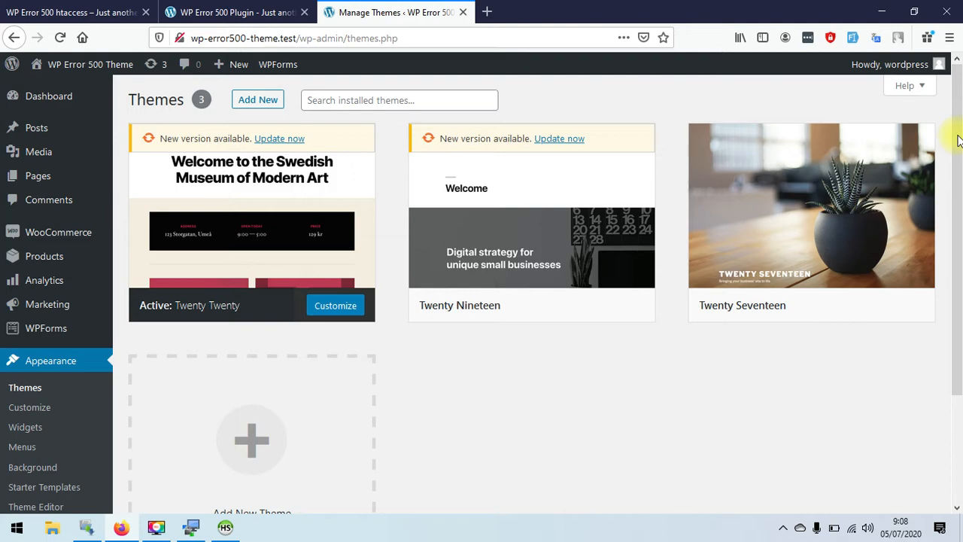
click(262, 100)
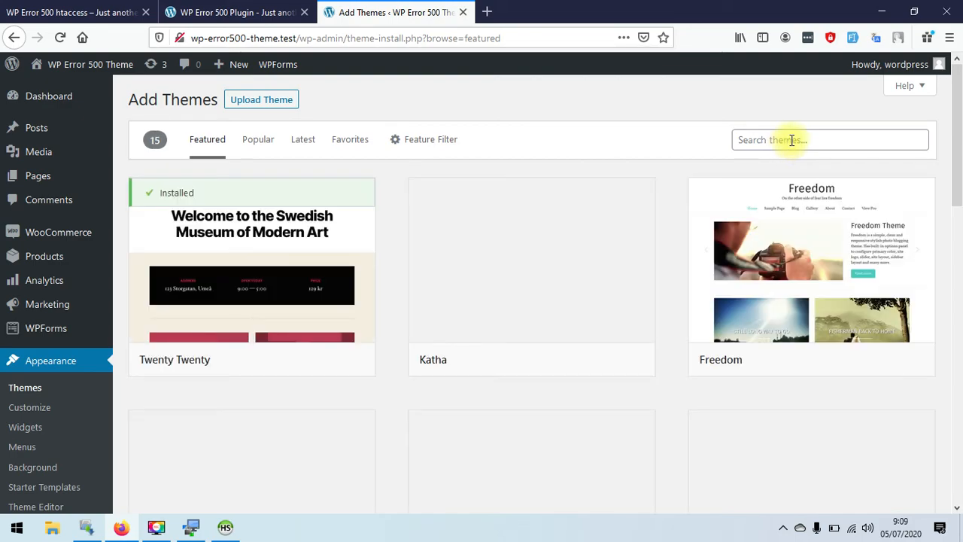
click(792, 140)
text(astra)
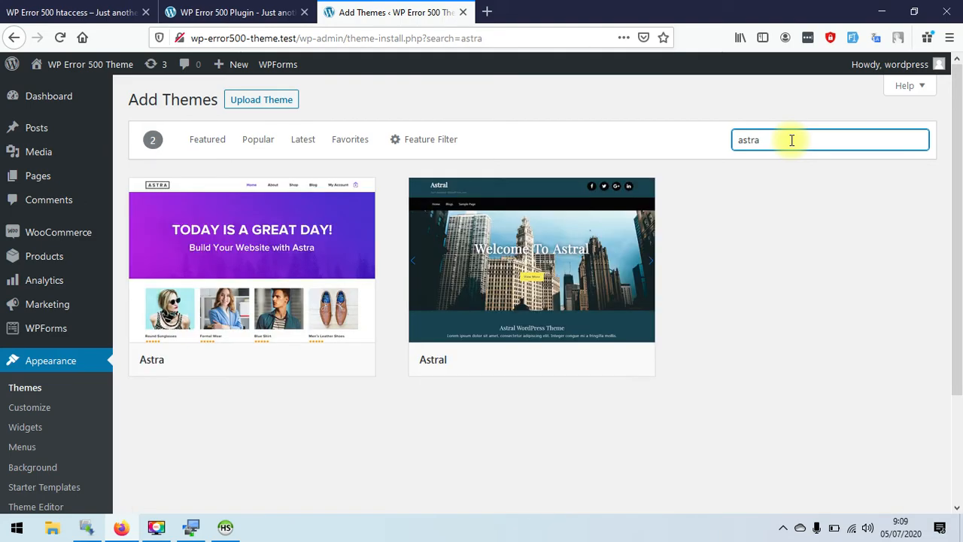
mouse_move(285, 245)
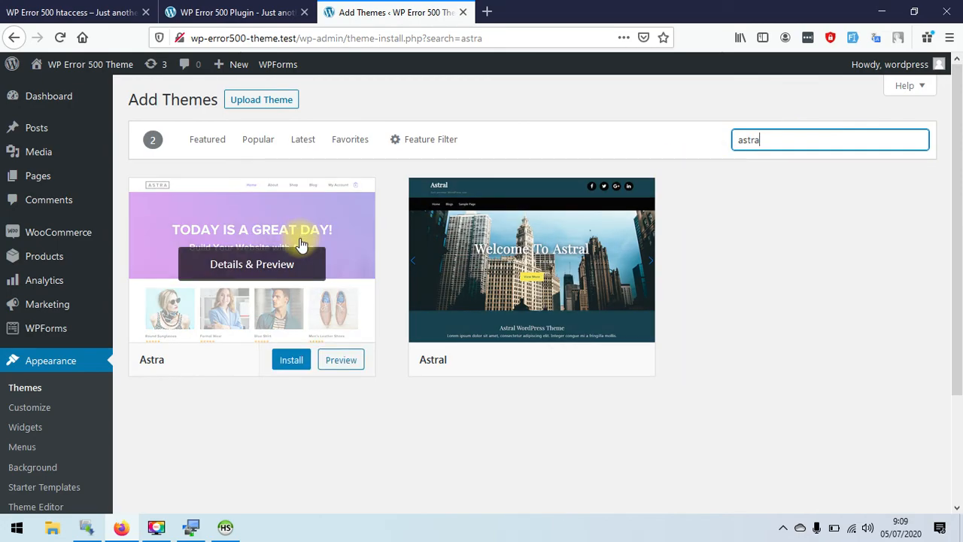
click(288, 361)
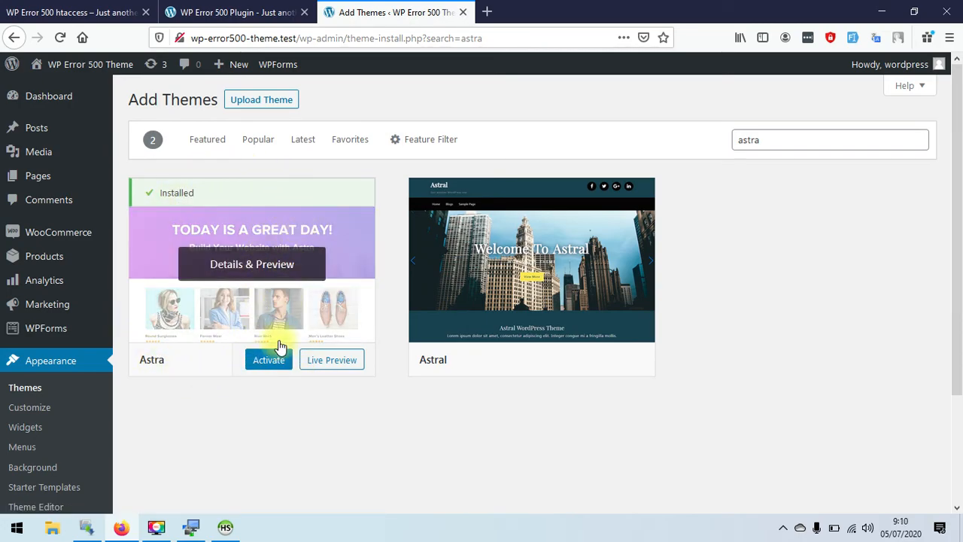
- Activate Astra, log out, and return to the 'Raining Offers for Hot Summer!' homepage
click(269, 363)
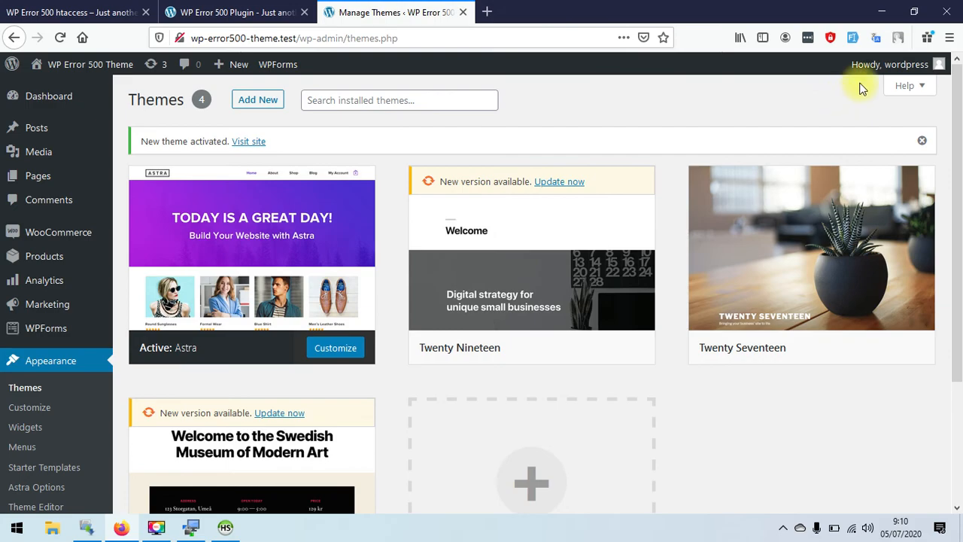
mouse_move(863, 65)
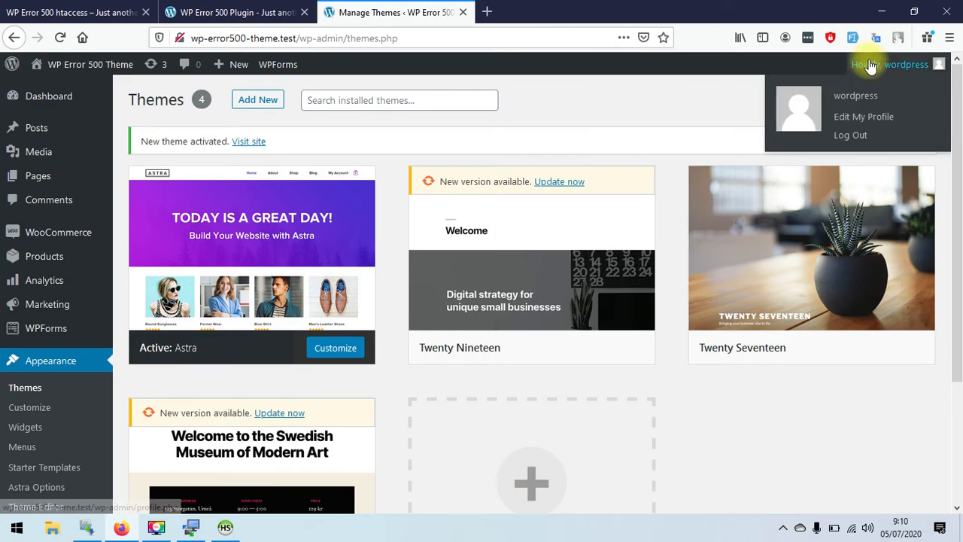
click(856, 139)
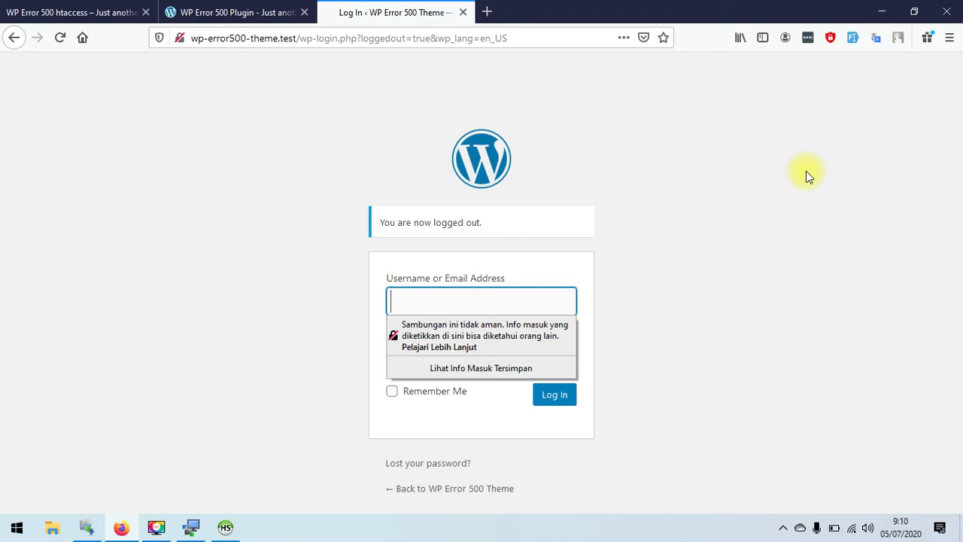
click(494, 489)
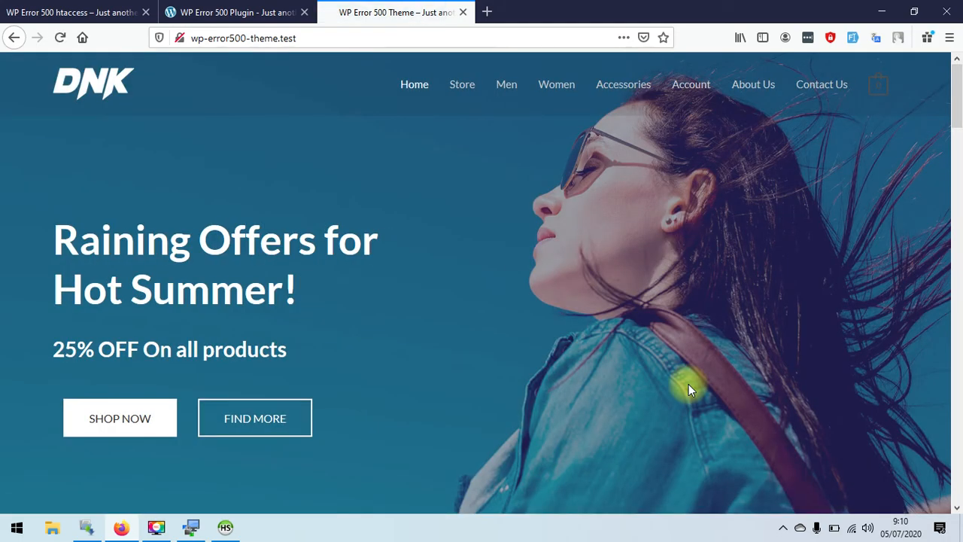
mouse_move(954, 100)
mouse_down()
mouse_move(958, 493)
mouse_move(959, 85)
mouse_up()
click(47, 13)
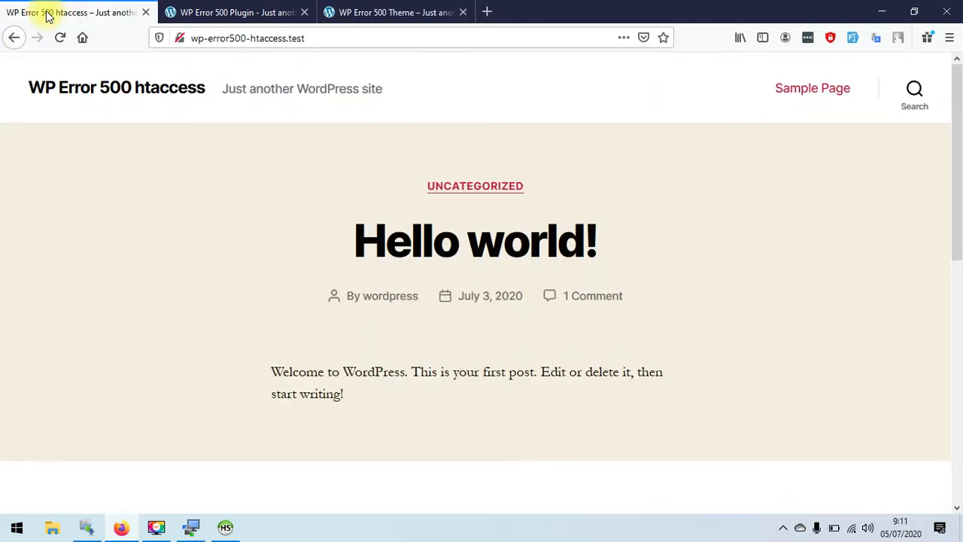
click(85, 90)
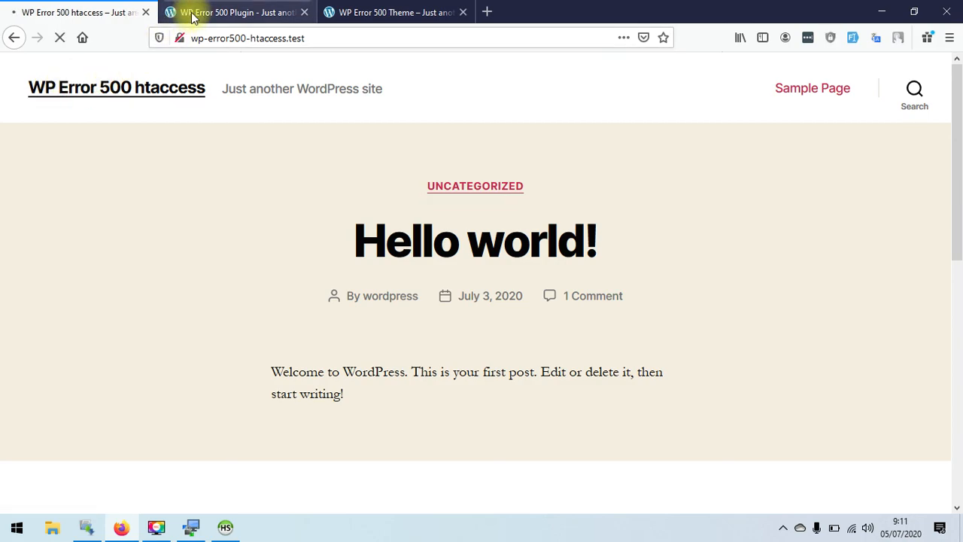
click(194, 14)
click(127, 90)
click(361, 14)
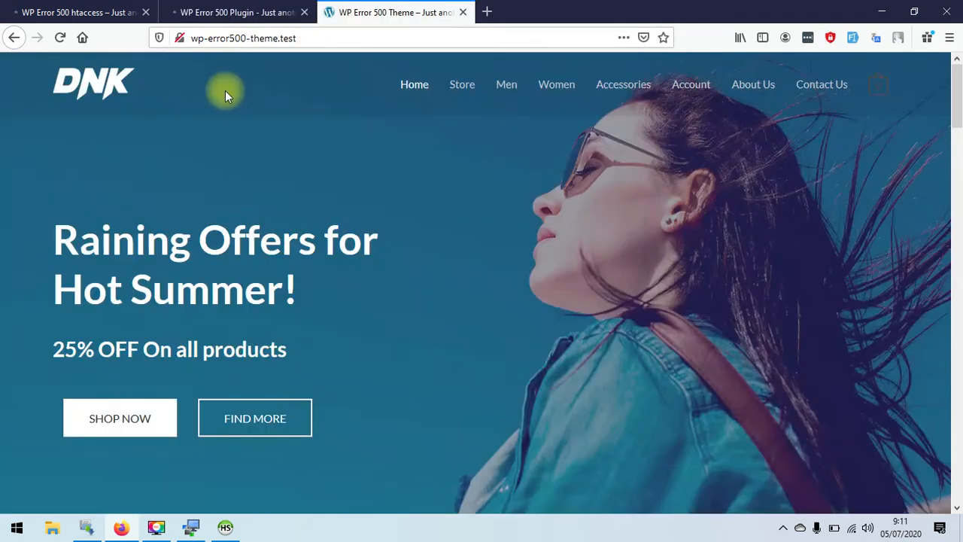
click(87, 83)
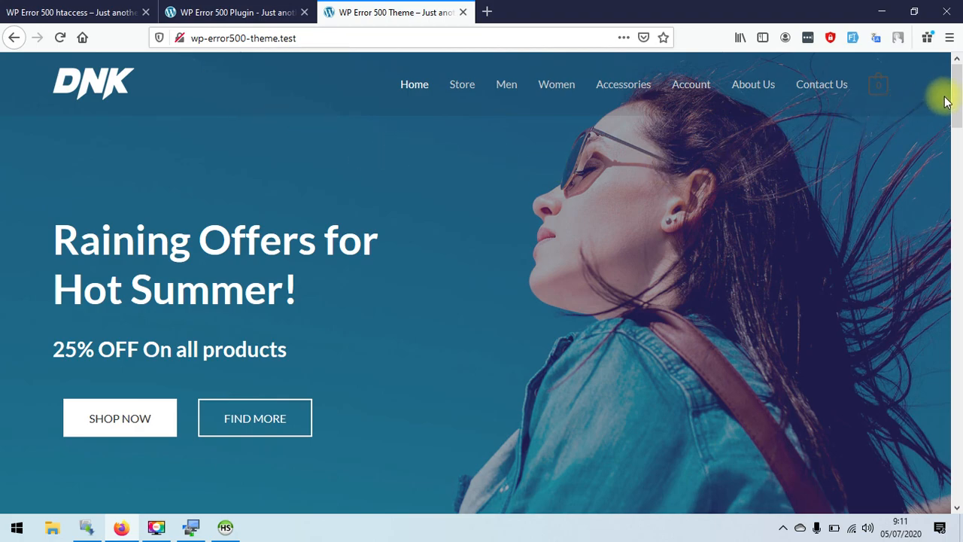
drag(956, 96, 959, 111)
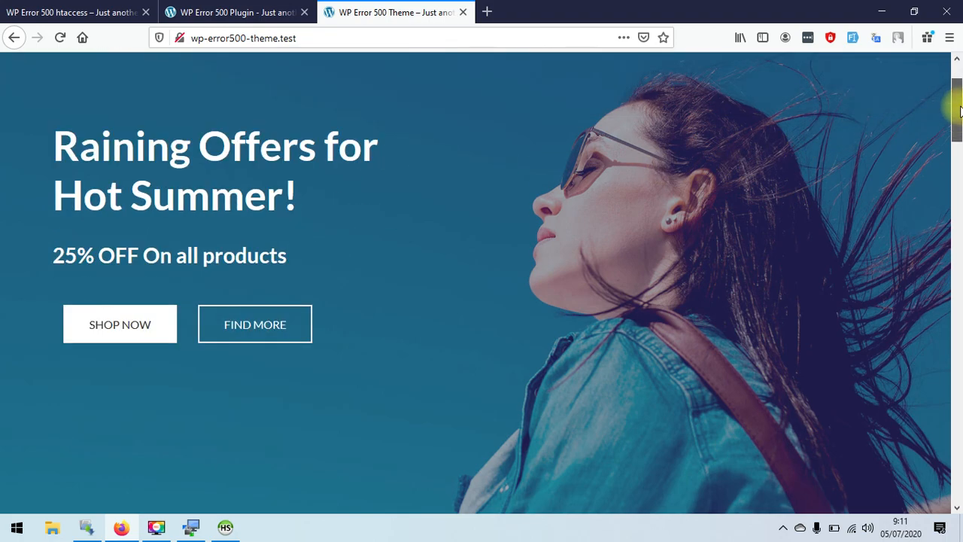